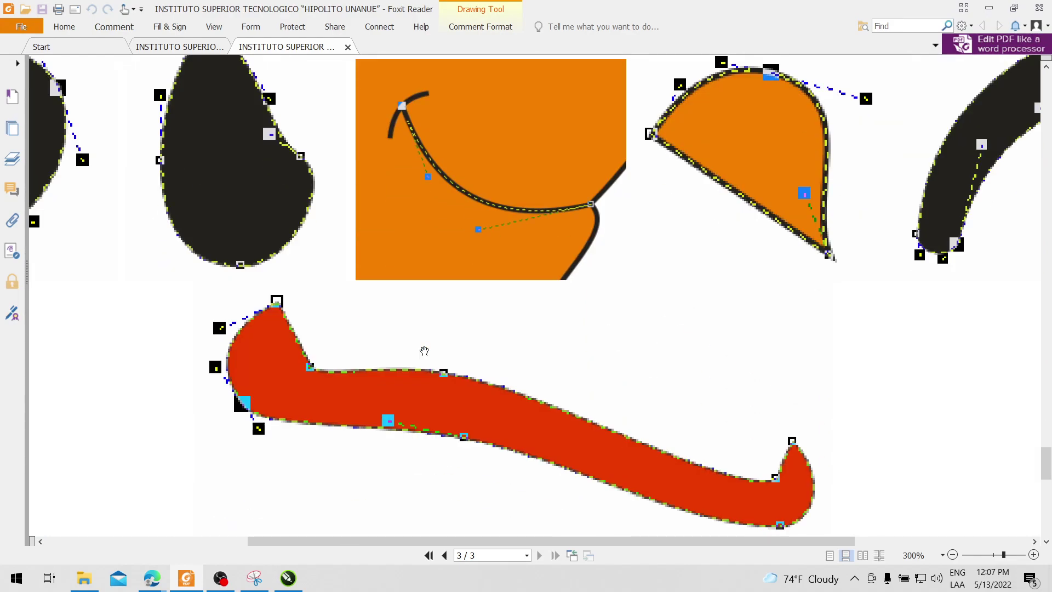
Capture the green race car picture on page 2 of the PDF with Snipping Tool and copy the snip.
{"action": "scroll", "coordinate": [422, 350], "scroll_direction": "up", "scroll_amount": 10}
{"action": "scroll", "coordinate": [424, 350], "scroll_direction": "up", "scroll_amount": 10}
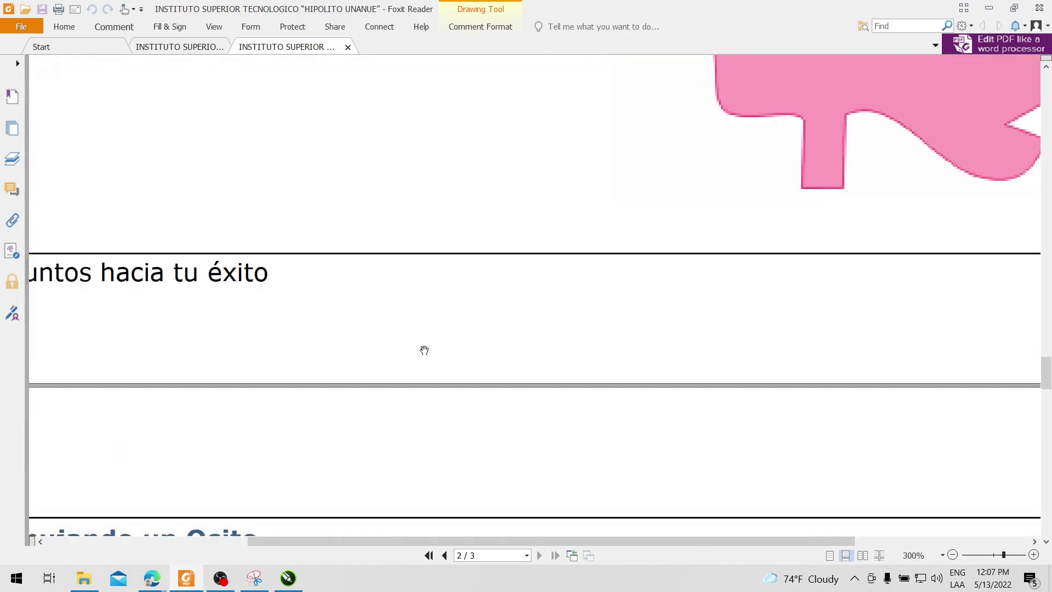
{"action": "scroll", "coordinate": [424, 350], "scroll_direction": "down", "scroll_amount": 6}
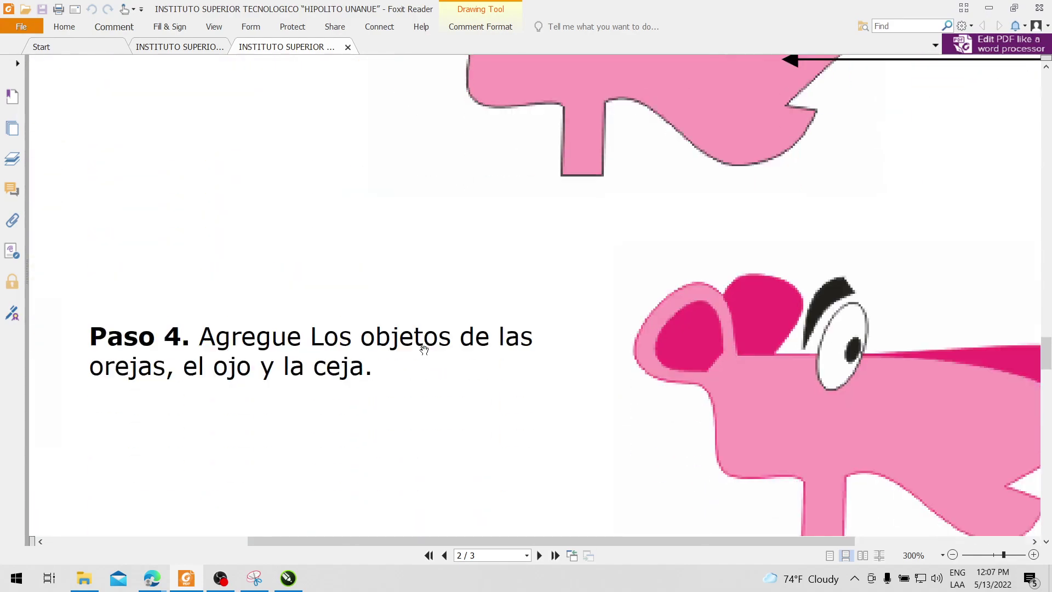
{"action": "scroll", "coordinate": [475, 212], "scroll_direction": "up", "scroll_amount": 5}
{"action": "scroll", "coordinate": [474, 302], "scroll_direction": "up", "scroll_amount": 5}
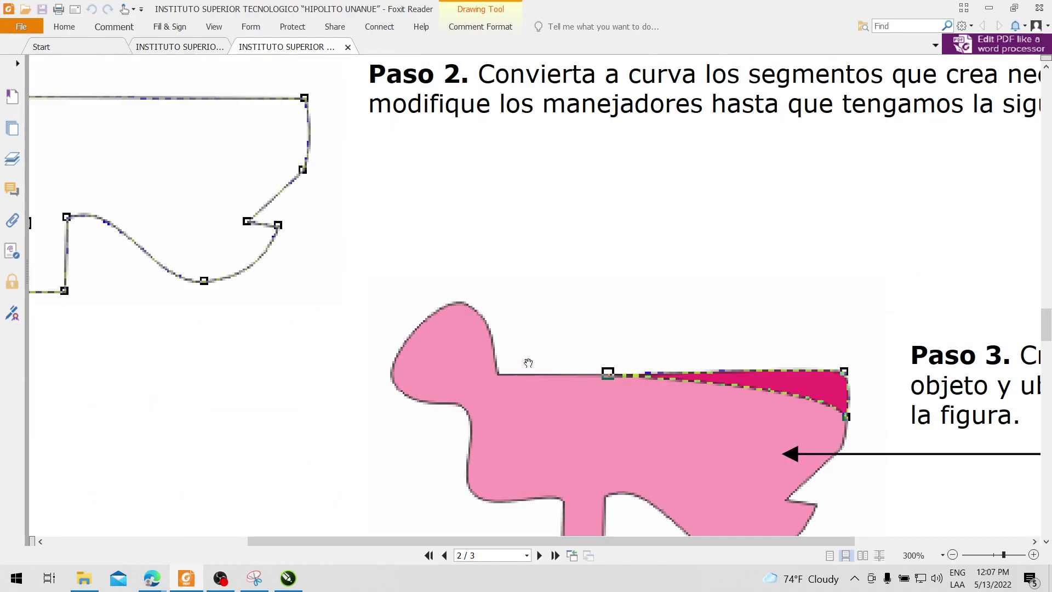
{"action": "scroll", "coordinate": [529, 363], "scroll_direction": "up", "scroll_amount": 10}
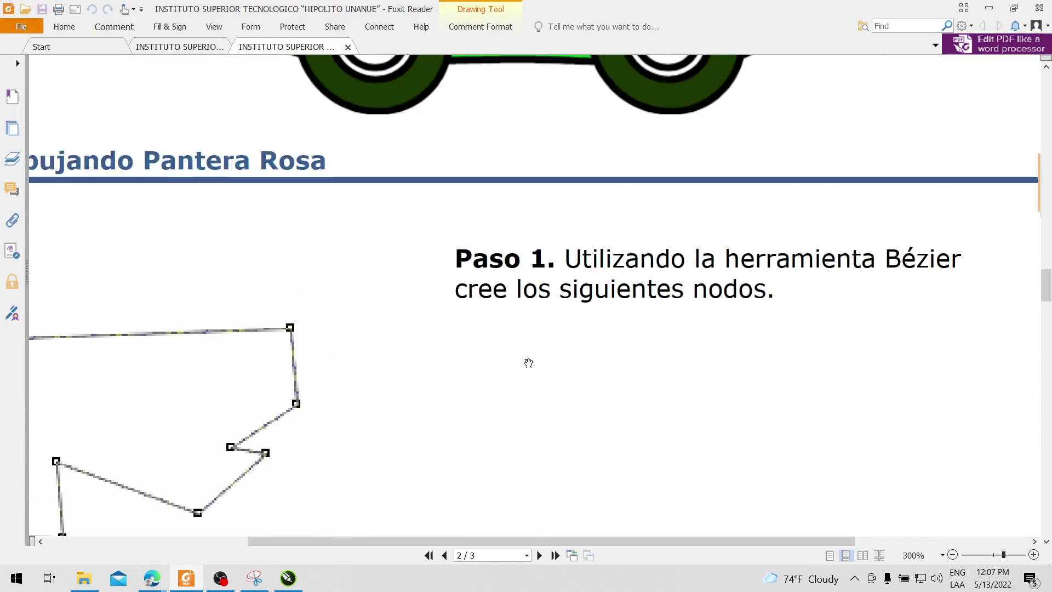
{"action": "scroll", "coordinate": [529, 363], "scroll_direction": "up", "scroll_amount": 1}
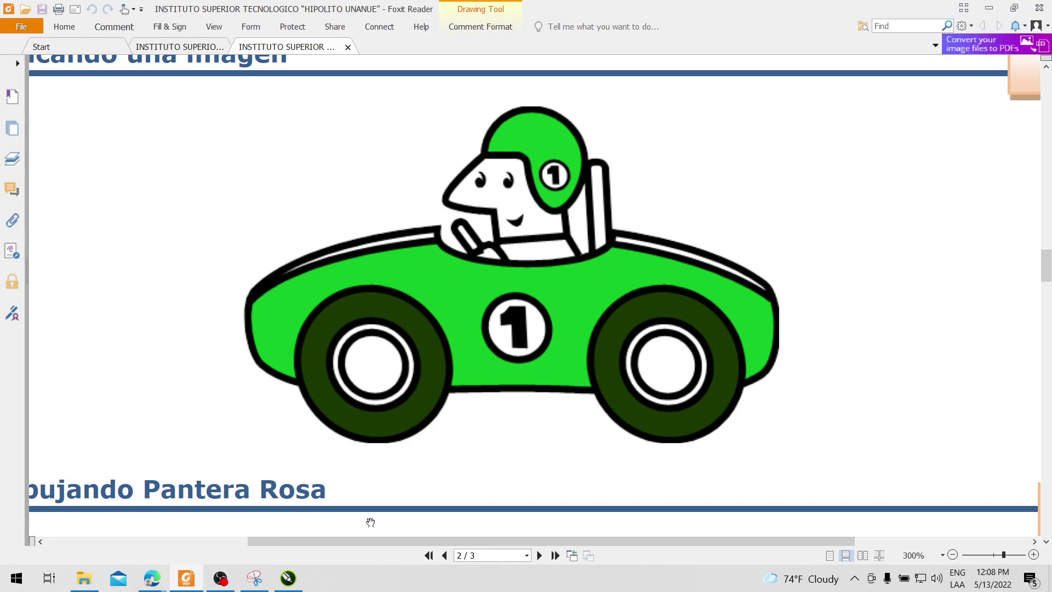
{"action": "left_click", "coordinate": [254, 580]}
{"action": "left_click", "coordinate": [715, 185]}
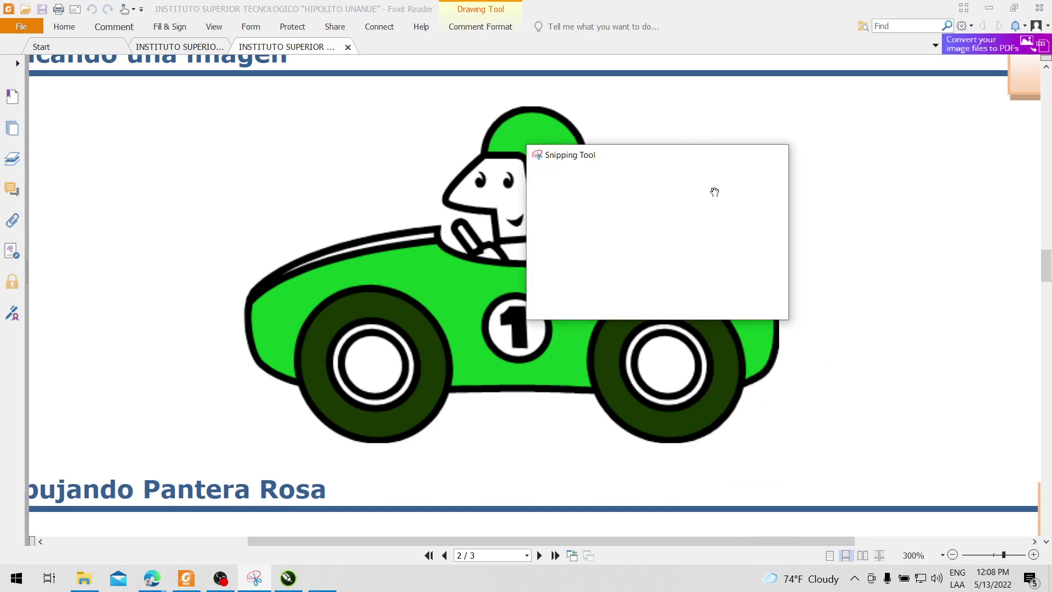
{"action": "left_click_drag", "start_coordinate": [235, 98], "coordinate": [792, 461]}
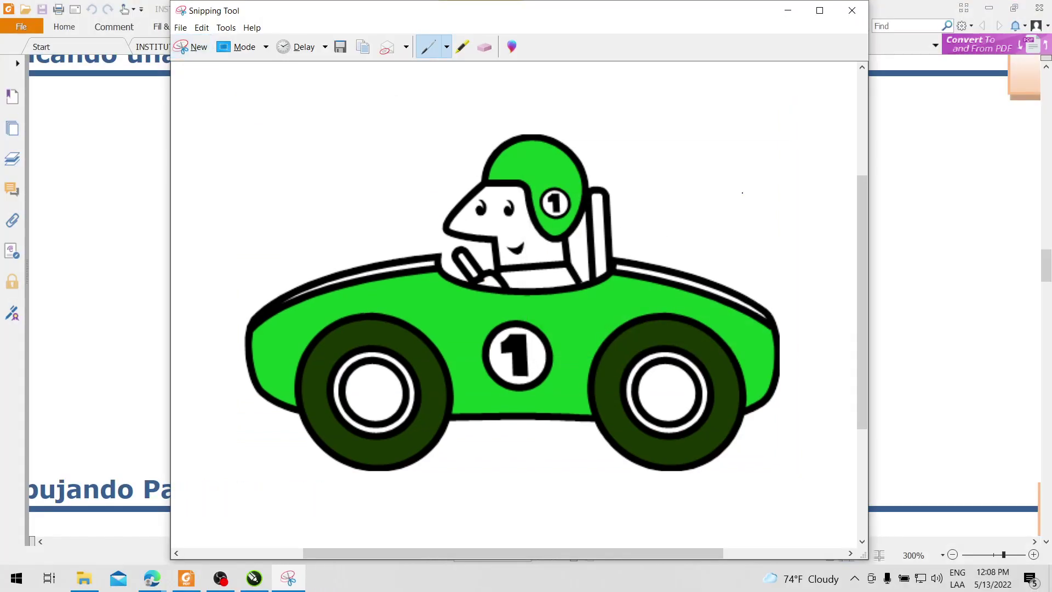
{"action": "left_click", "coordinate": [363, 48]}
Switch to CorelDRAW, add a second page to the document, and paste the copied car picture onto it.
{"action": "left_click", "coordinate": [254, 578]}
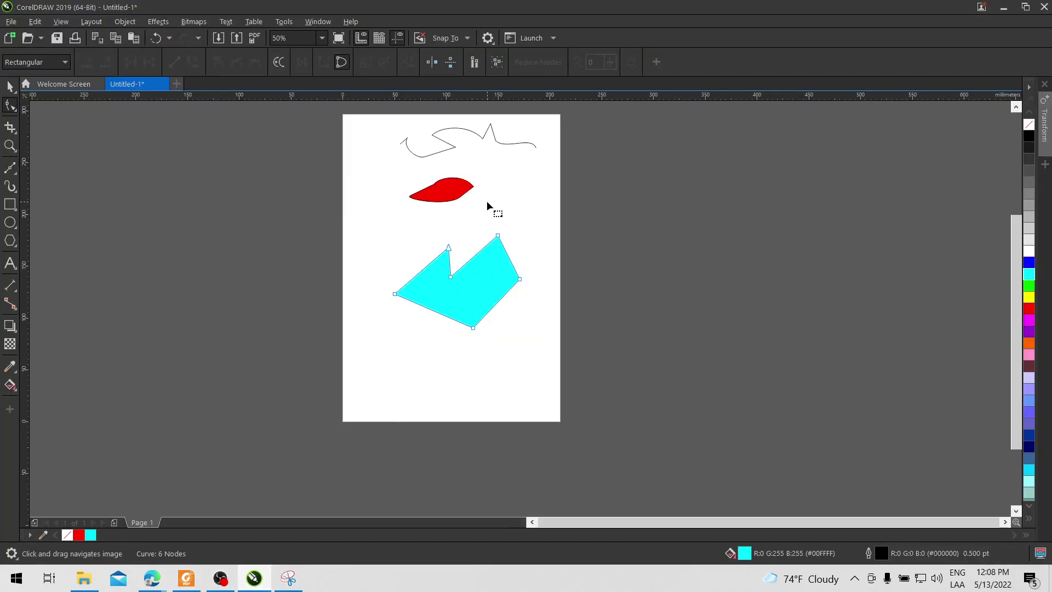
{"action": "left_click", "coordinate": [20, 24]}
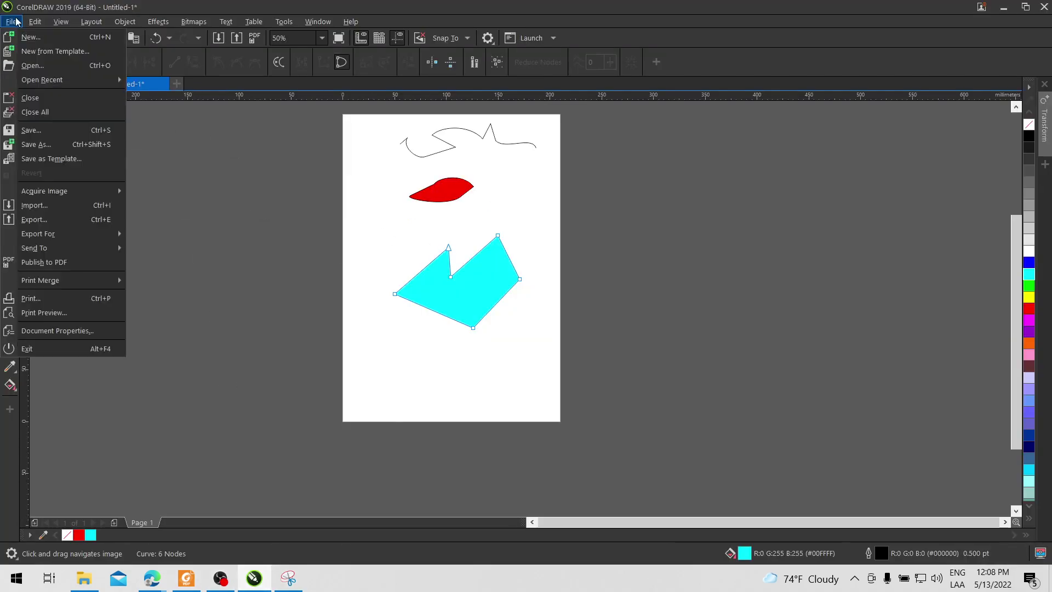
{"action": "left_click", "coordinate": [50, 211]}
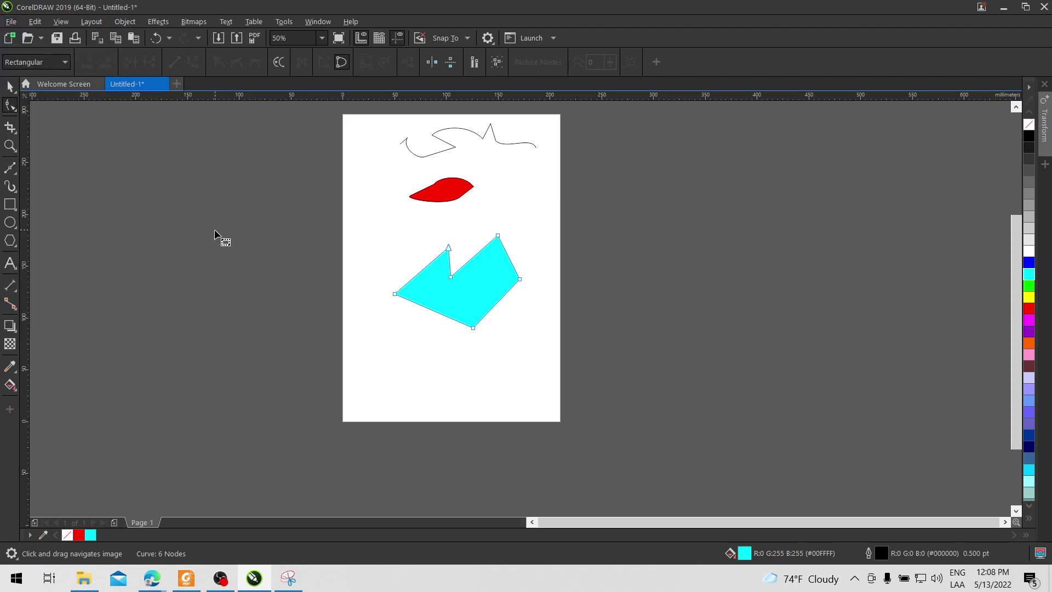
{"action": "left_click", "coordinate": [116, 522]}
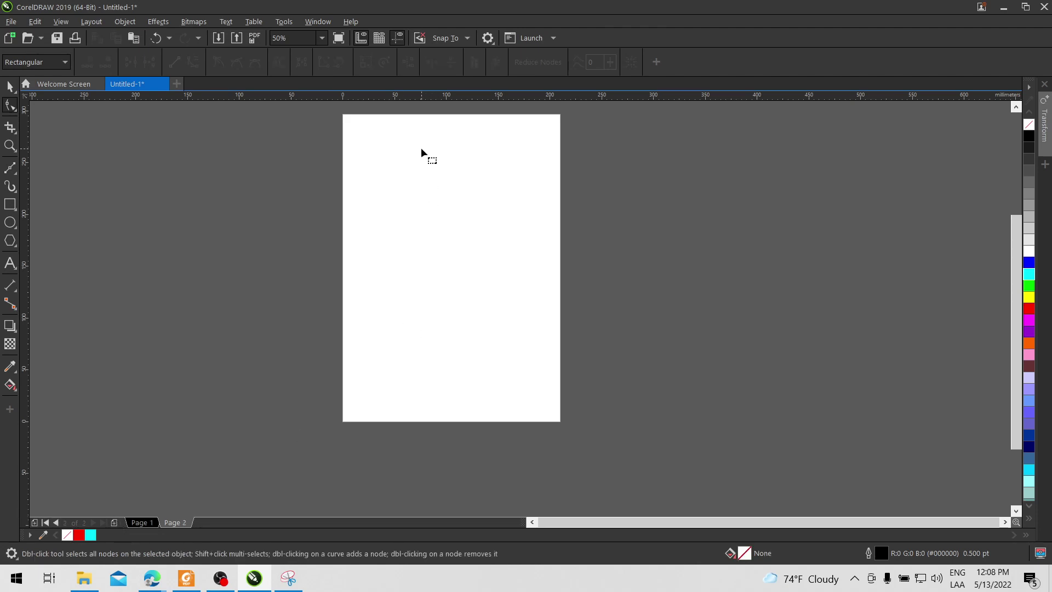
{"action": "key", "text": "Return"}
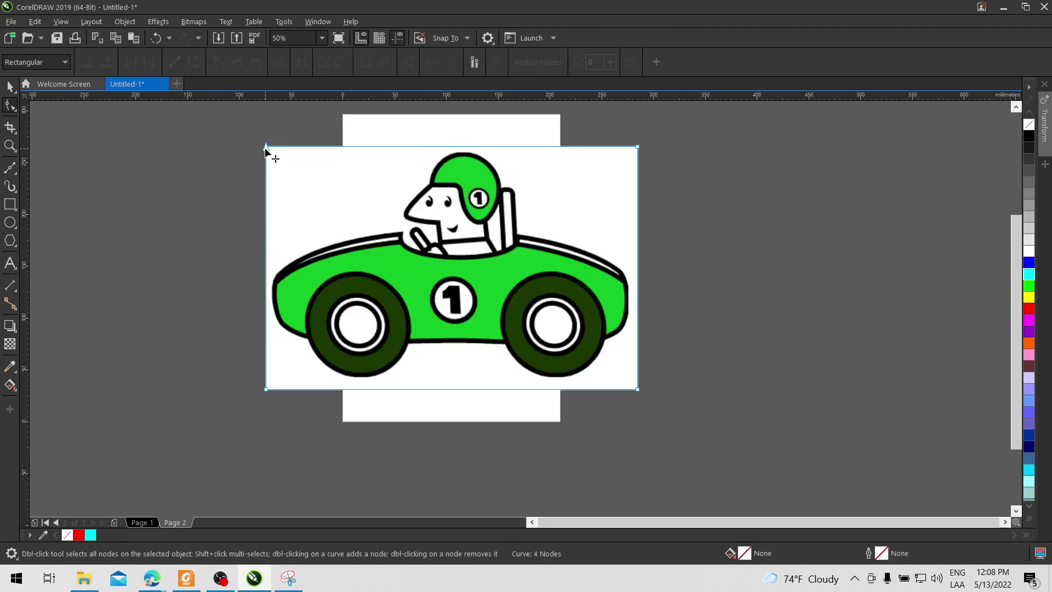
Scale the car bitmap to about 48% (about 172 × 112 mm) and center it across the page's upper half.
{"action": "key", "text": "space"}
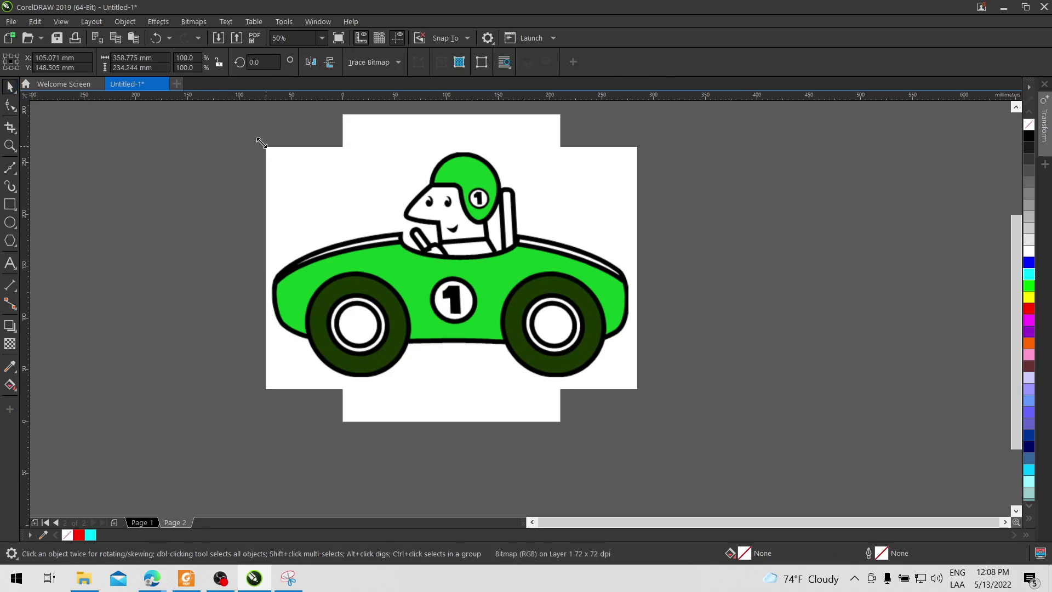
{"action": "left_click_drag", "start_coordinate": [261, 142], "coordinate": [400, 230]}
{"action": "left_click_drag", "start_coordinate": [539, 291], "coordinate": [491, 188]}
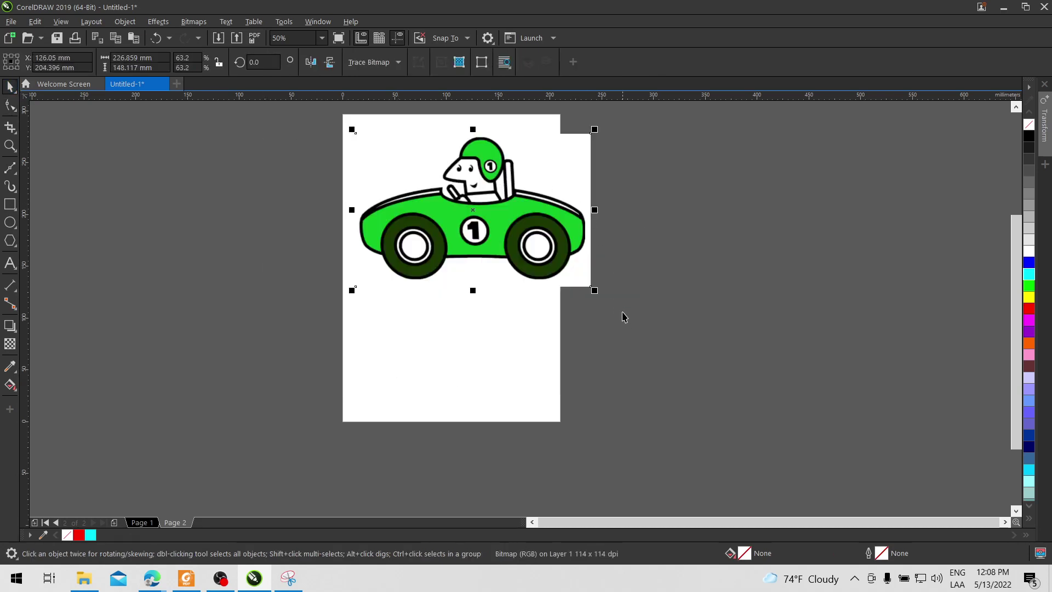
{"action": "left_click_drag", "start_coordinate": [595, 290], "coordinate": [537, 253]}
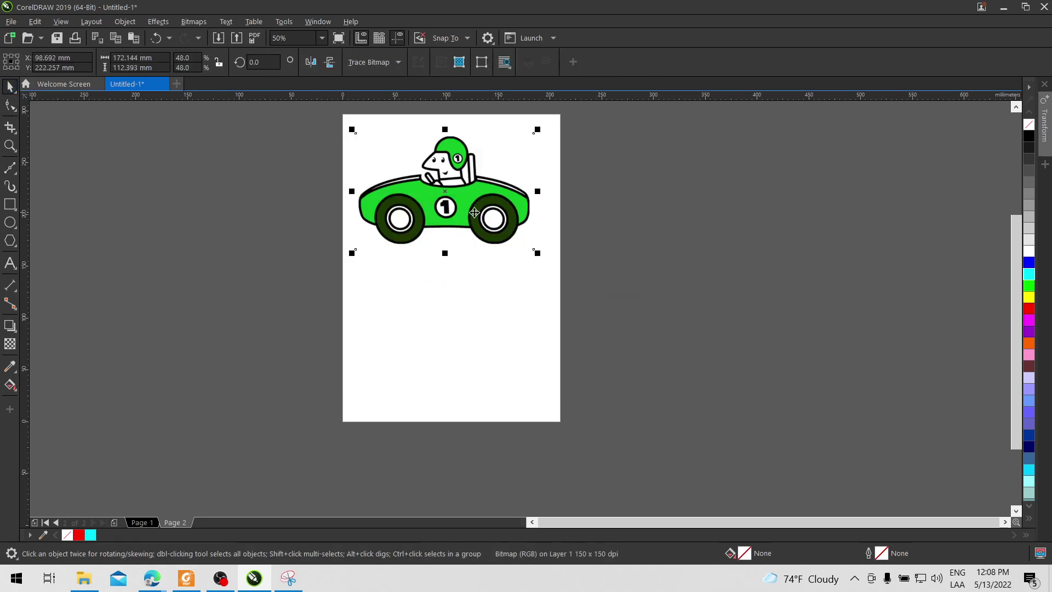
{"action": "left_click_drag", "start_coordinate": [475, 213], "coordinate": [481, 222]}
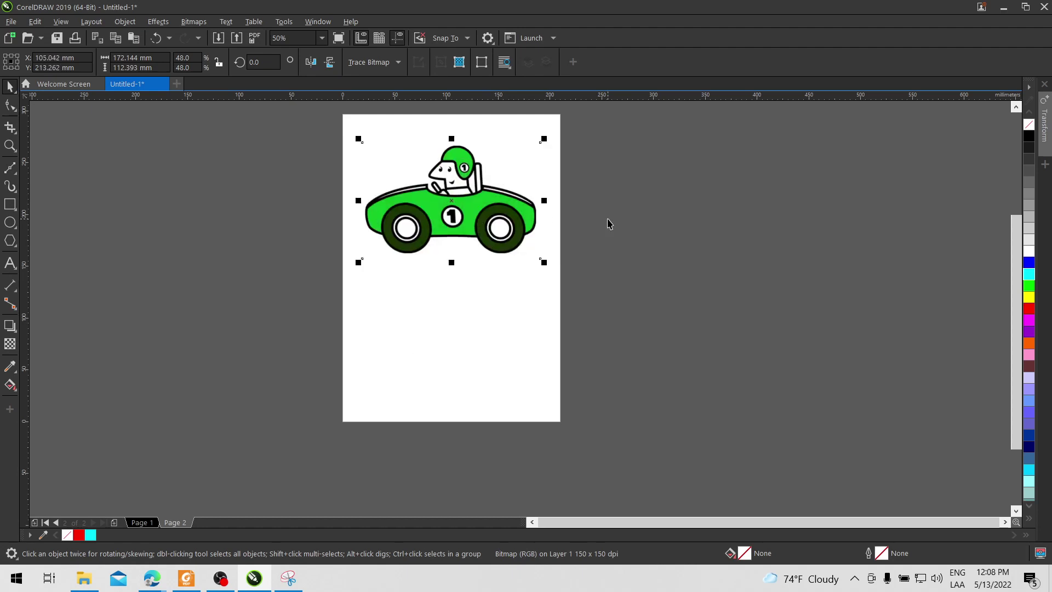
{"action": "left_click", "coordinate": [609, 223]}
Lock the car bitmap in place on the page, then deselect it.
{"action": "scroll", "coordinate": [475, 201], "scroll_direction": "up", "scroll_amount": 2}
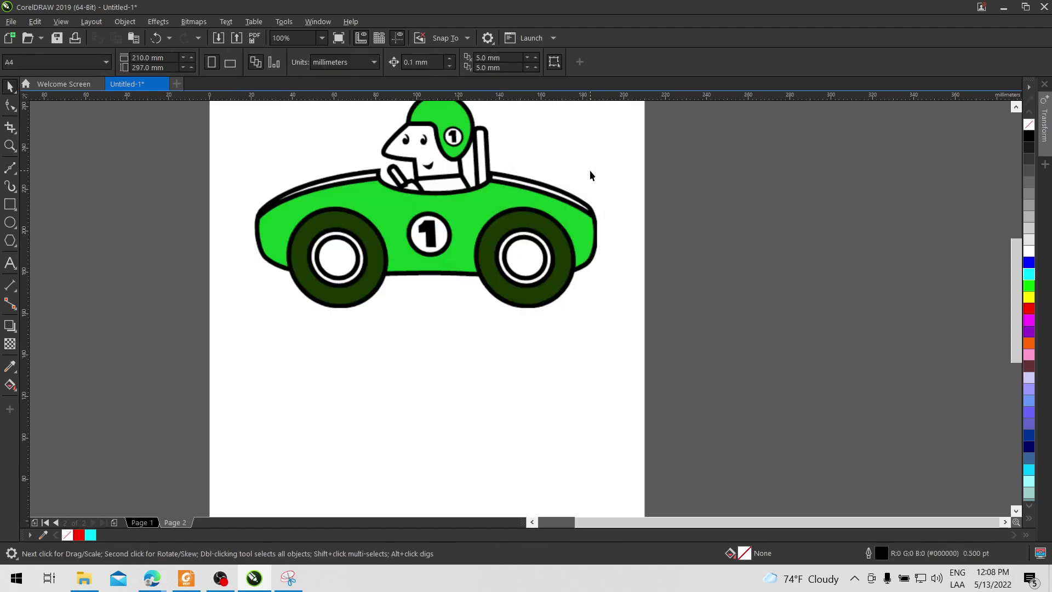
{"action": "scroll", "coordinate": [602, 219], "scroll_direction": "up", "scroll_amount": 2}
{"action": "left_click", "coordinate": [514, 283]}
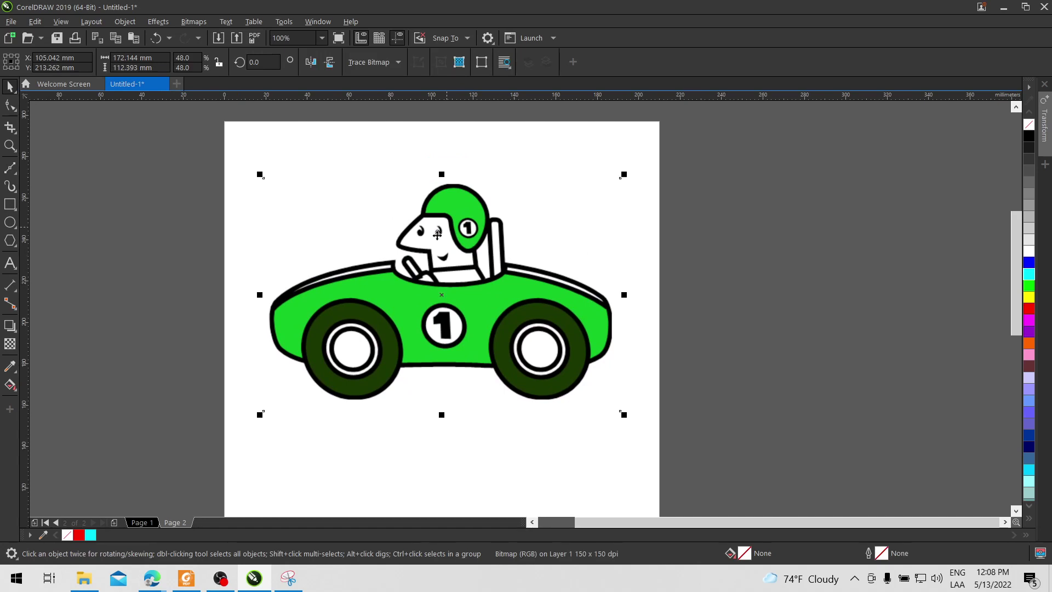
{"action": "right_click", "coordinate": [481, 240]}
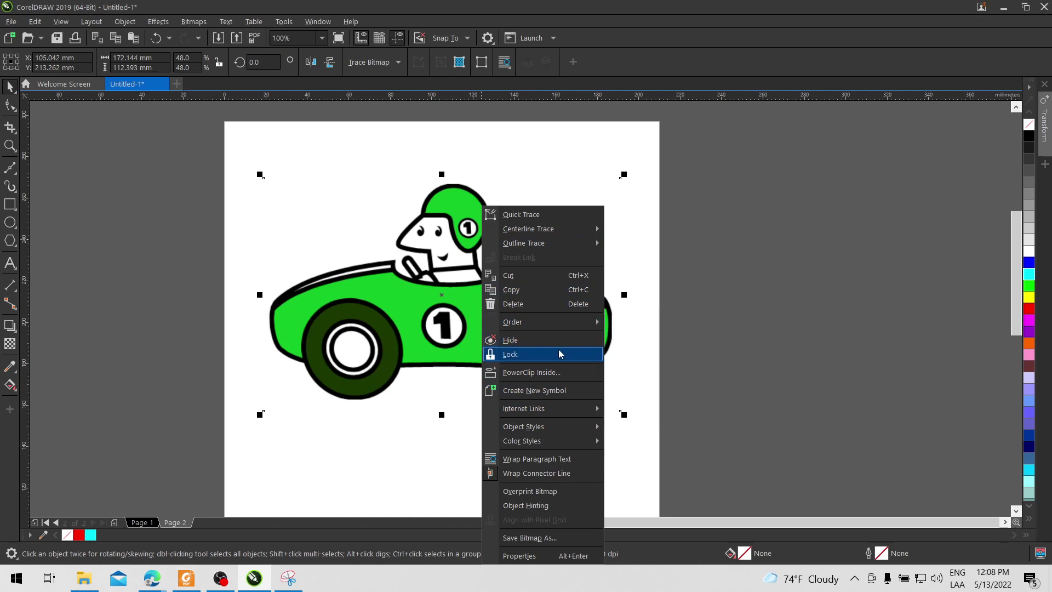
{"action": "left_click", "coordinate": [574, 356]}
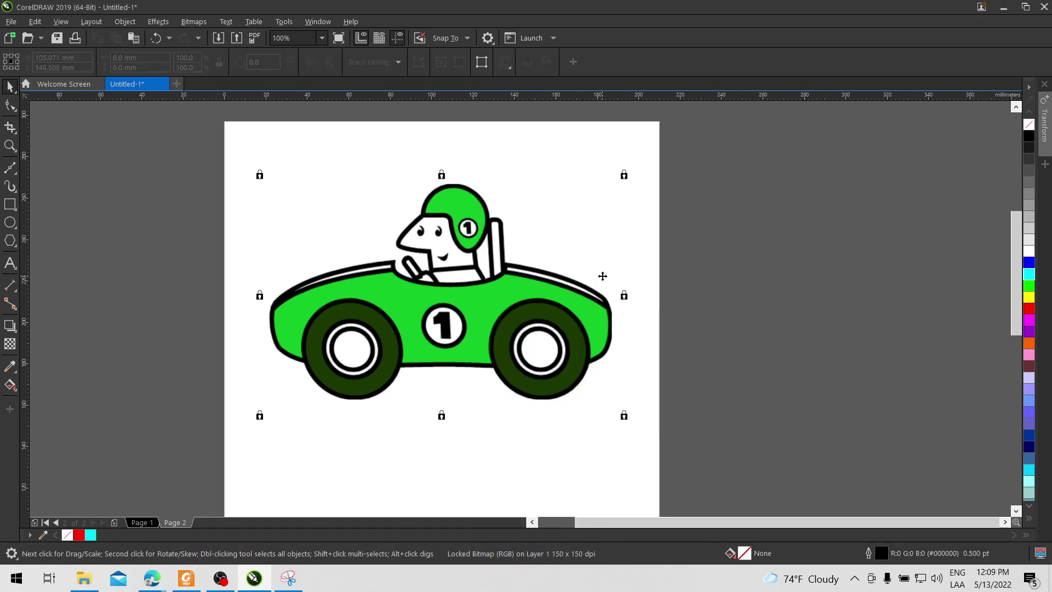
{"action": "left_click", "coordinate": [650, 219]}
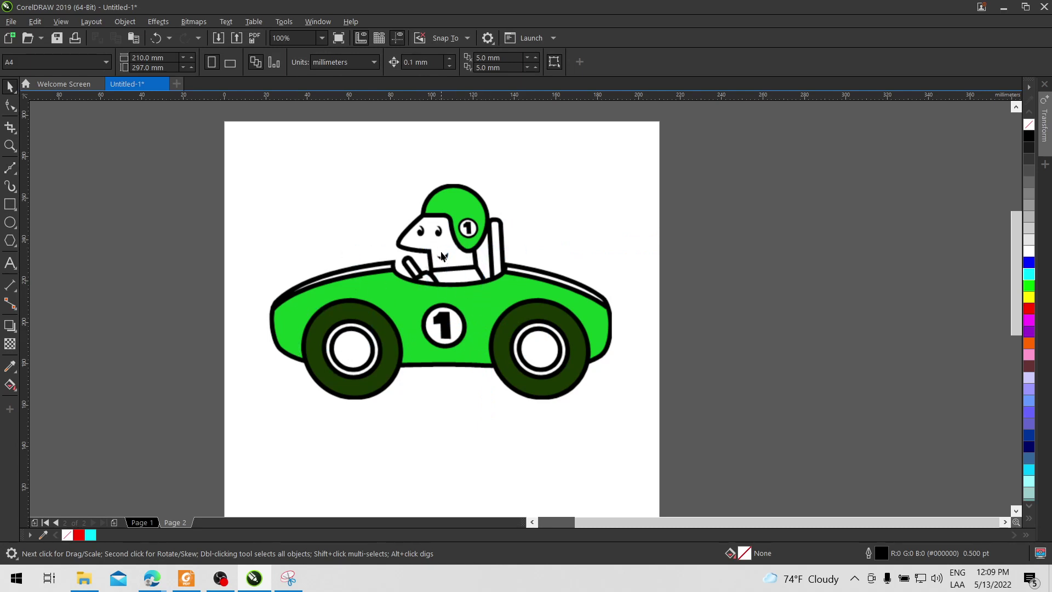
{"action": "scroll", "coordinate": [475, 275], "scroll_direction": "up", "scroll_amount": 2}
{"action": "key", "text": "h"}
{"action": "left_click_drag", "start_coordinate": [453, 274], "coordinate": [521, 234]}
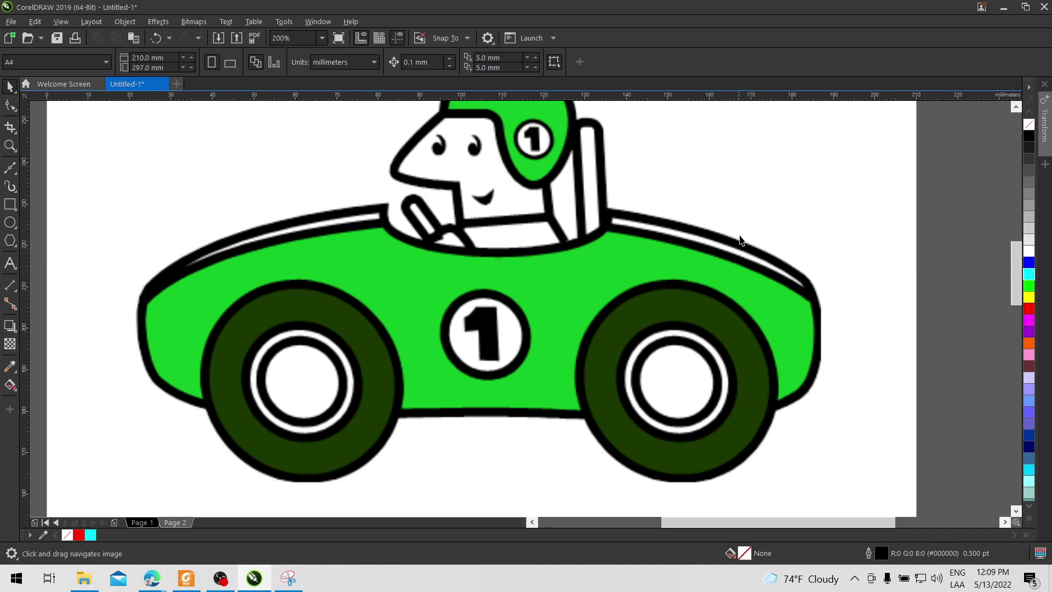
{"action": "left_click_drag", "start_coordinate": [751, 199], "coordinate": [772, 273]}
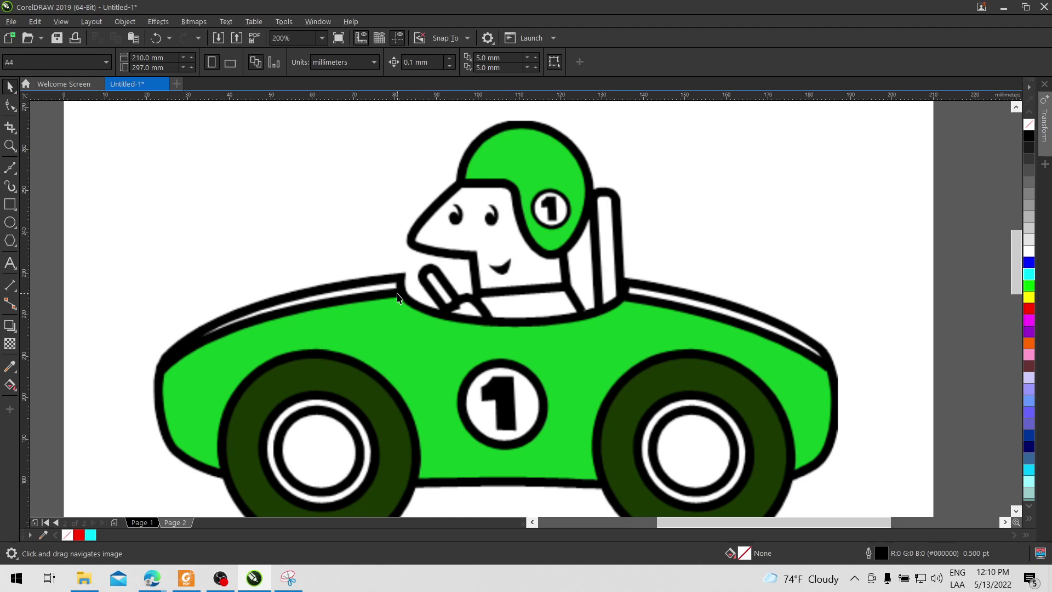
{"action": "left_click", "coordinate": [10, 167]}
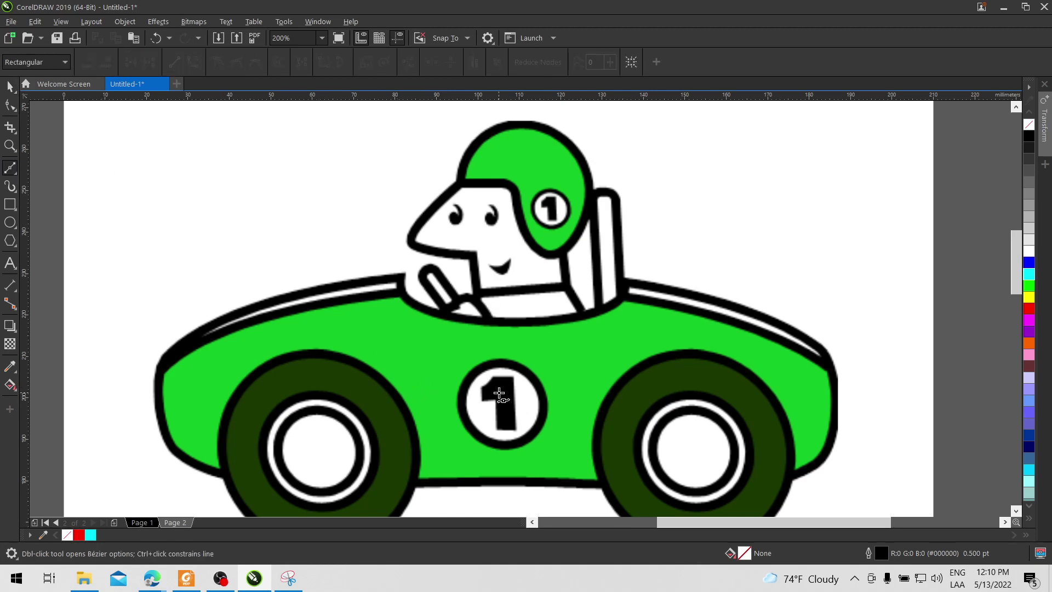
{"action": "left_click_drag", "start_coordinate": [503, 397], "coordinate": [526, 298]}
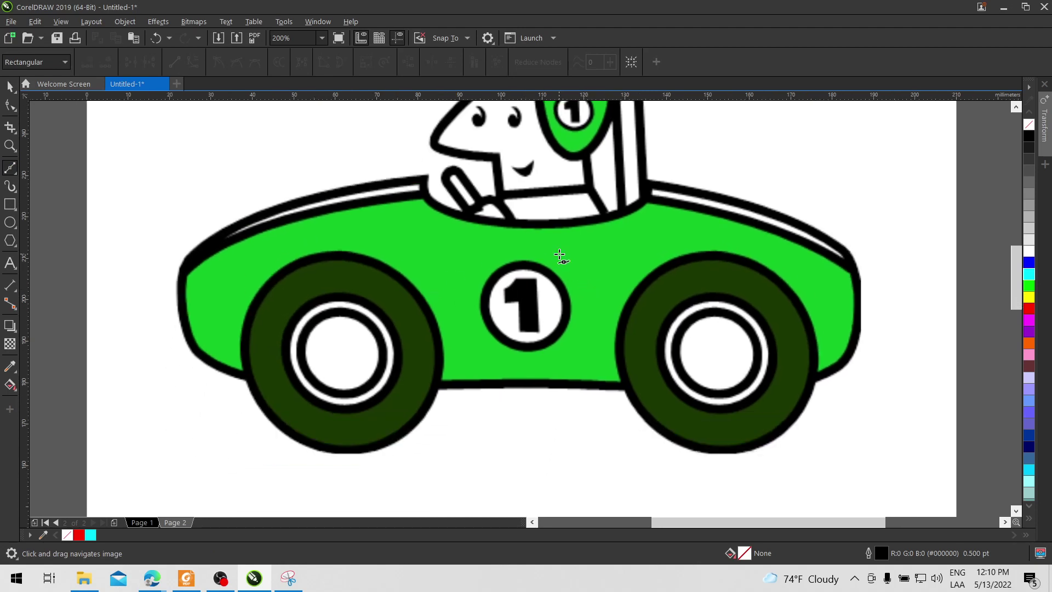
{"action": "mouse_move", "coordinate": [558, 258]}
{"action": "left_mouse_down"}
{"action": "mouse_move", "coordinate": [529, 317]}
{"action": "mouse_move", "coordinate": [541, 285]}
{"action": "mouse_move", "coordinate": [517, 373]}
{"action": "mouse_move", "coordinate": [563, 308]}
{"action": "left_mouse_up"}
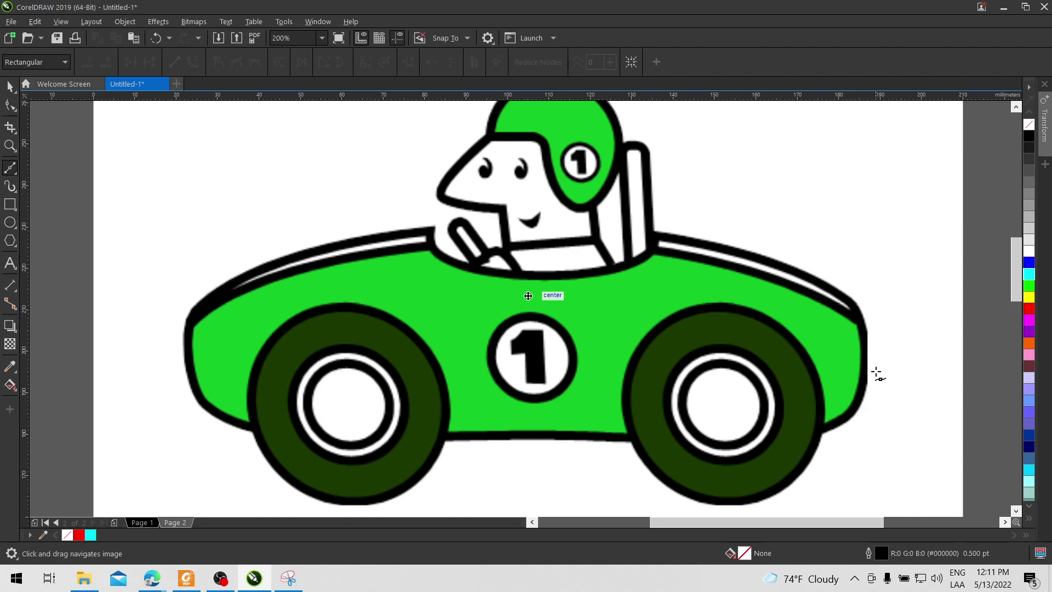
{"action": "left_click", "coordinate": [858, 373]}
{"action": "left_click_drag", "start_coordinate": [854, 384], "coordinate": [852, 386]}
{"action": "left_click_drag", "start_coordinate": [432, 245], "coordinate": [321, 165]}
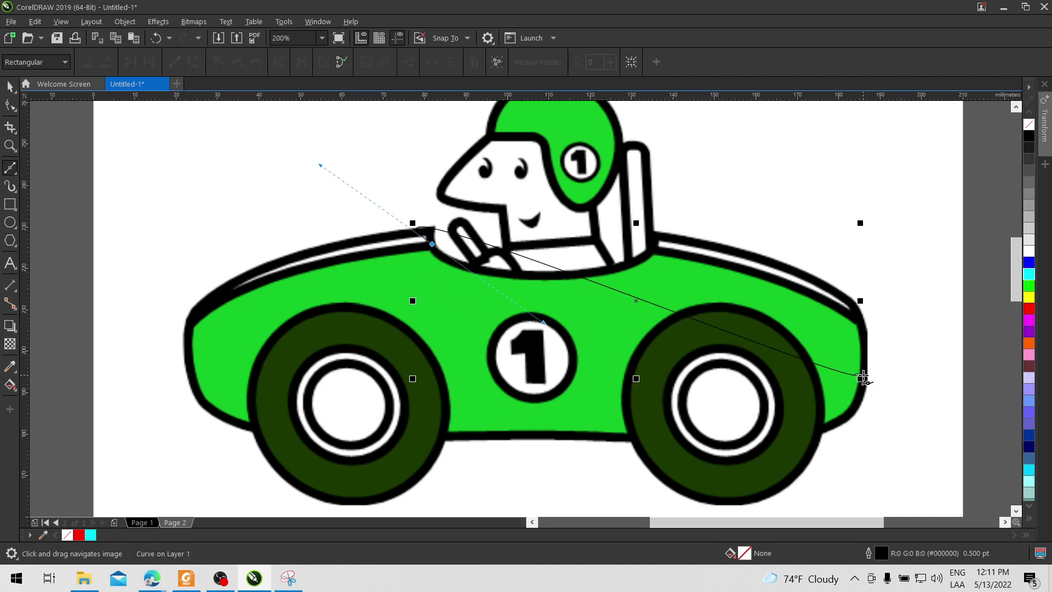
{"action": "key", "text": "ctrl+z"}
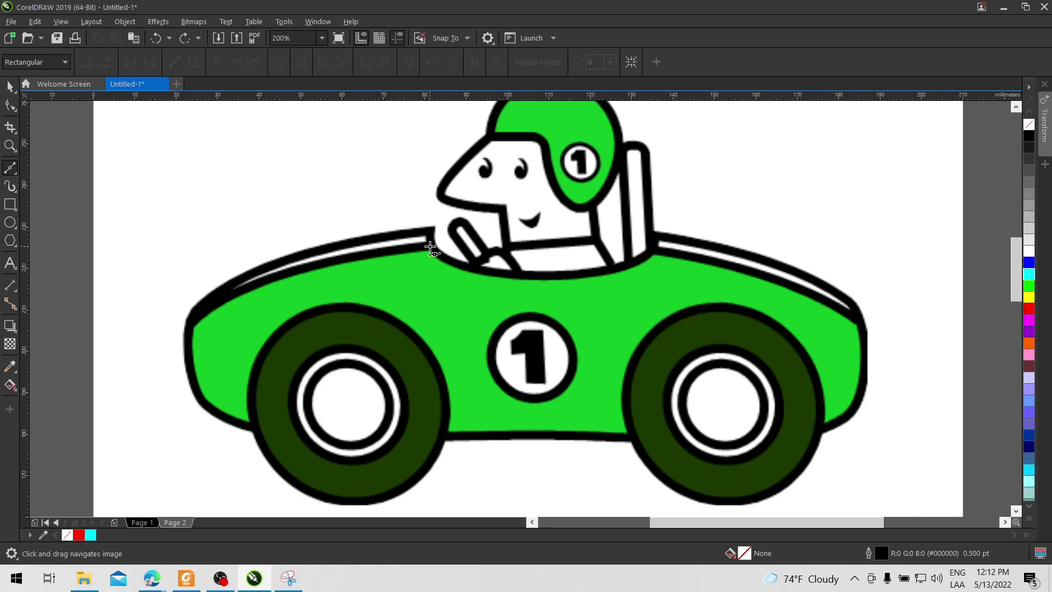
{"action": "left_click_drag", "start_coordinate": [430, 247], "coordinate": [524, 265]}
{"action": "left_click", "coordinate": [10, 104]}
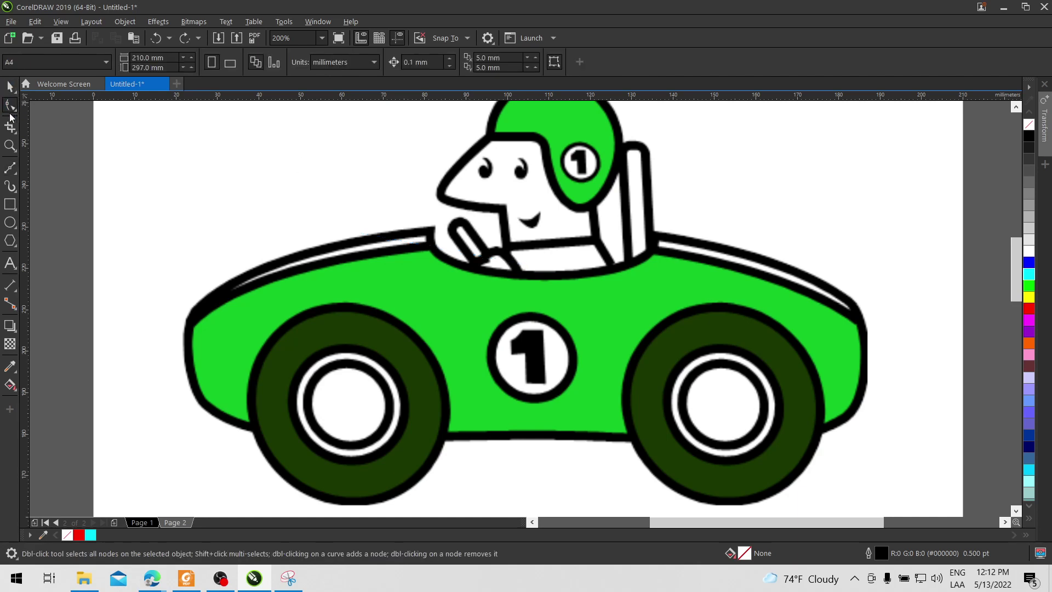
Trace the green car body with the Bézier tool as a closed seven-node straight-sided shape about 162 × 44 mm, leaving out the wheels' contours.
{"action": "left_click", "coordinate": [10, 167]}
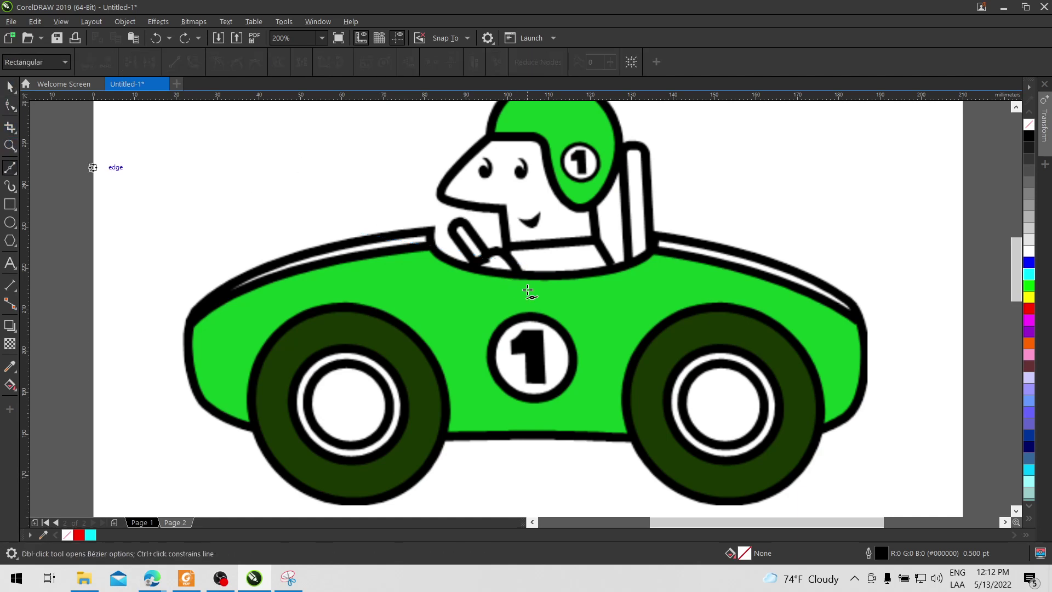
{"action": "left_click", "coordinate": [434, 250]}
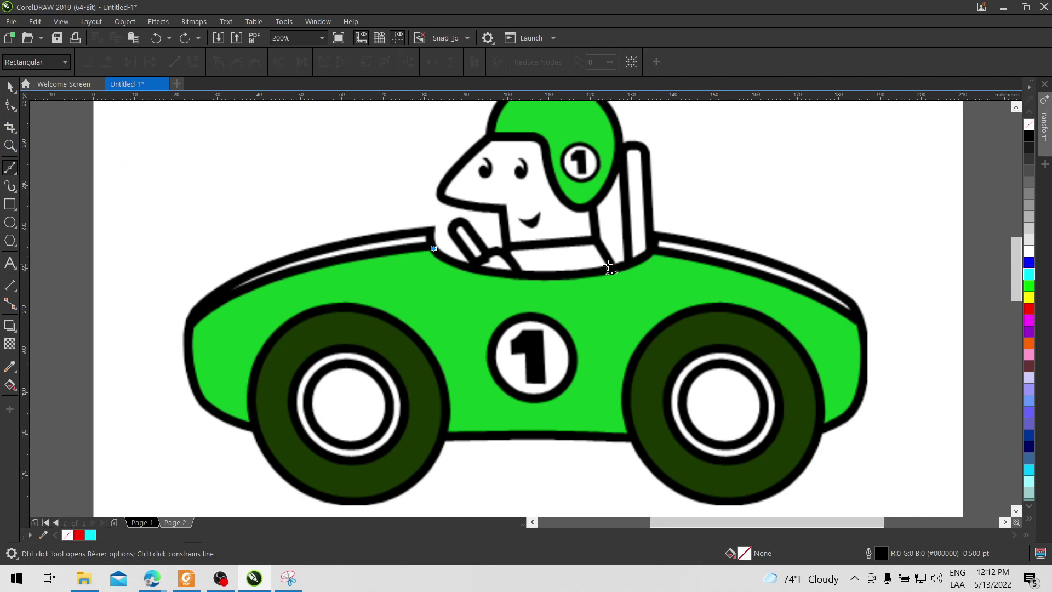
{"action": "left_click", "coordinate": [655, 251]}
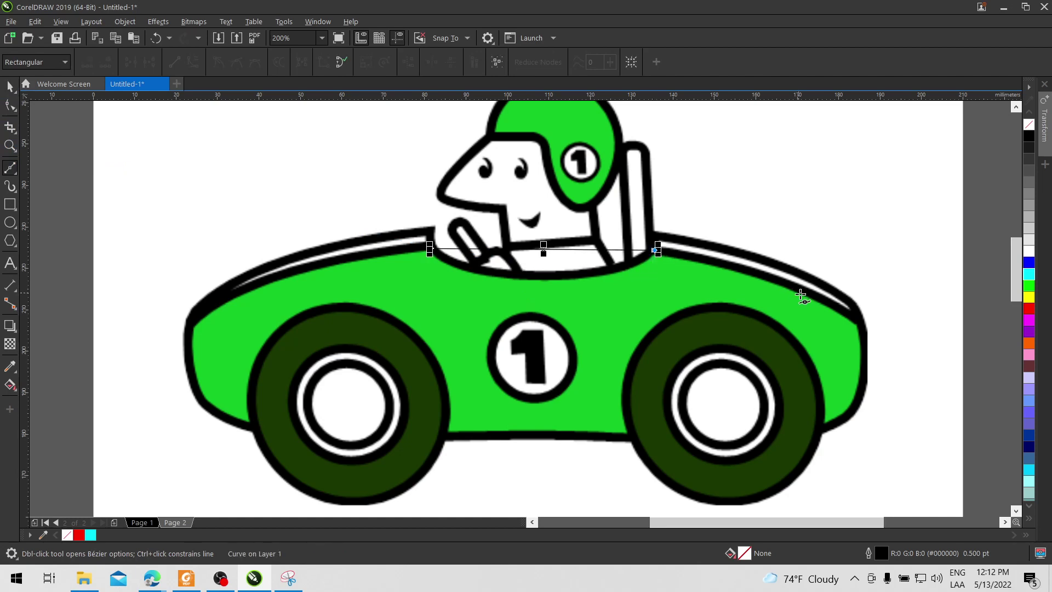
{"action": "left_click", "coordinate": [860, 328]}
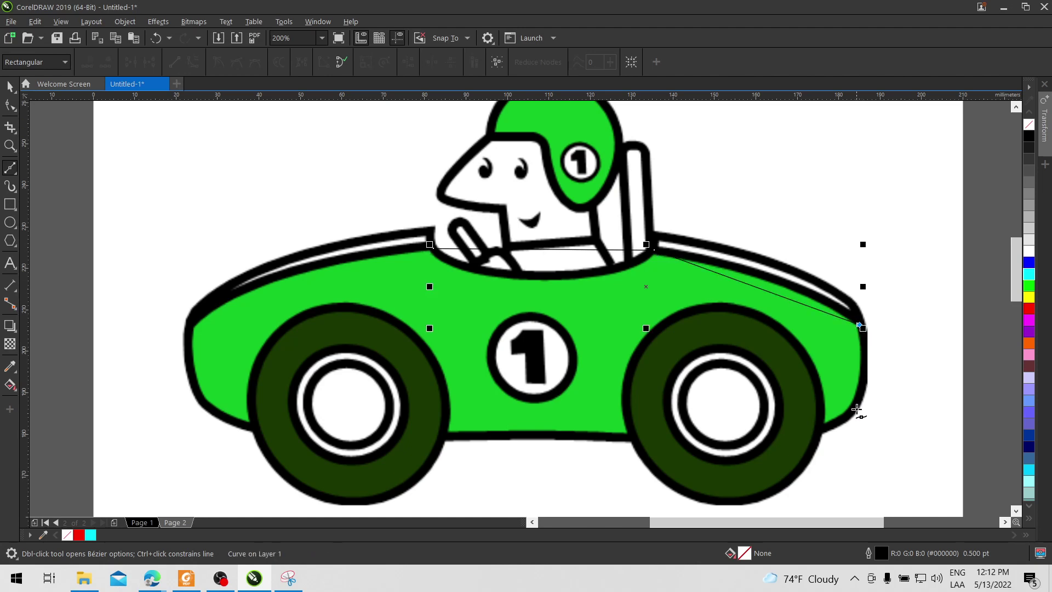
{"action": "left_click", "coordinate": [825, 429]}
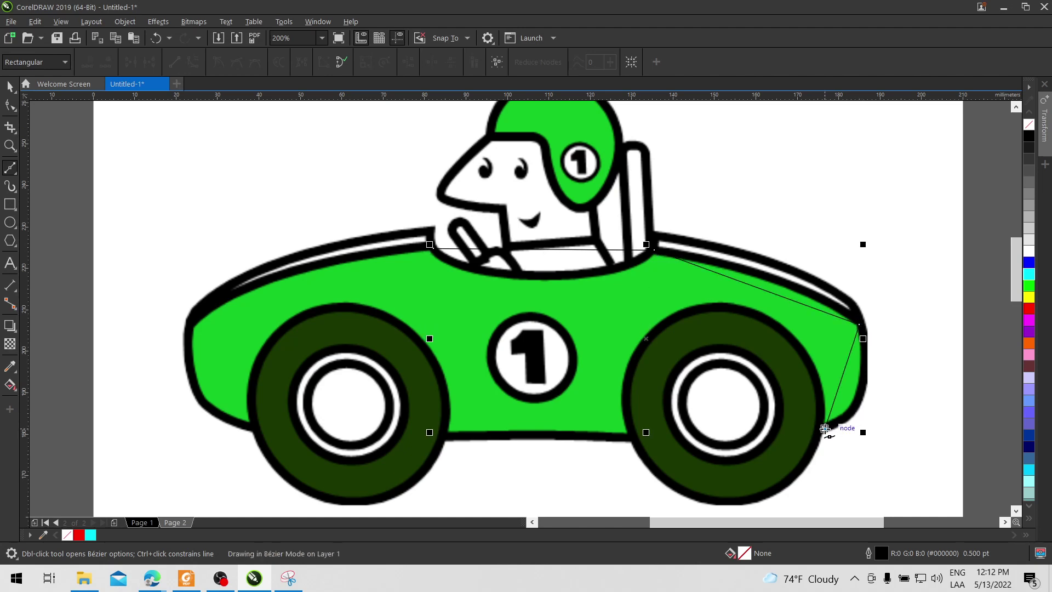
{"action": "left_click", "coordinate": [249, 426]}
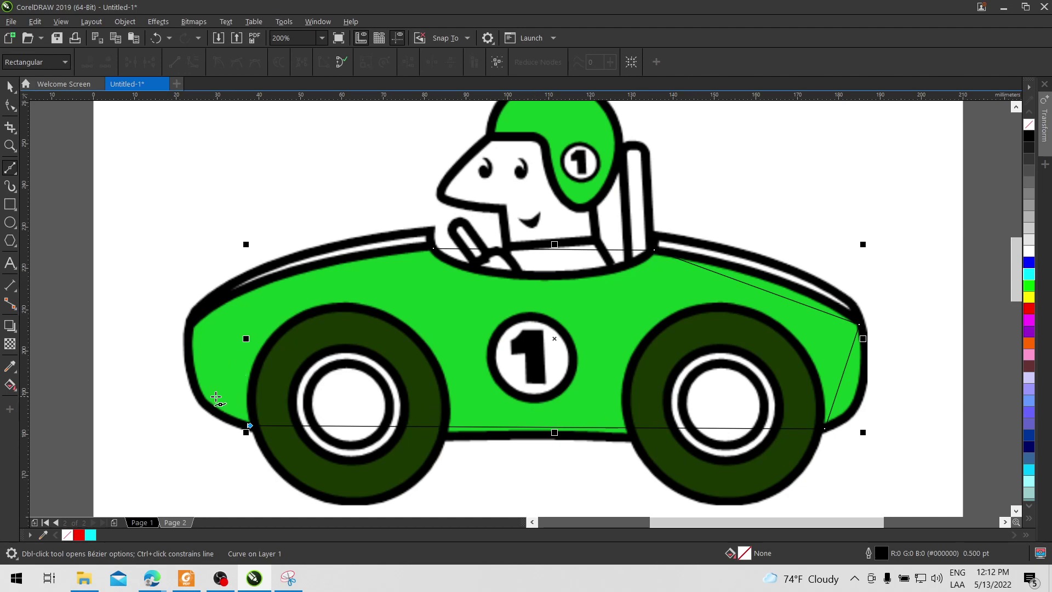
{"action": "left_click_drag", "start_coordinate": [201, 398], "coordinate": [204, 367]}
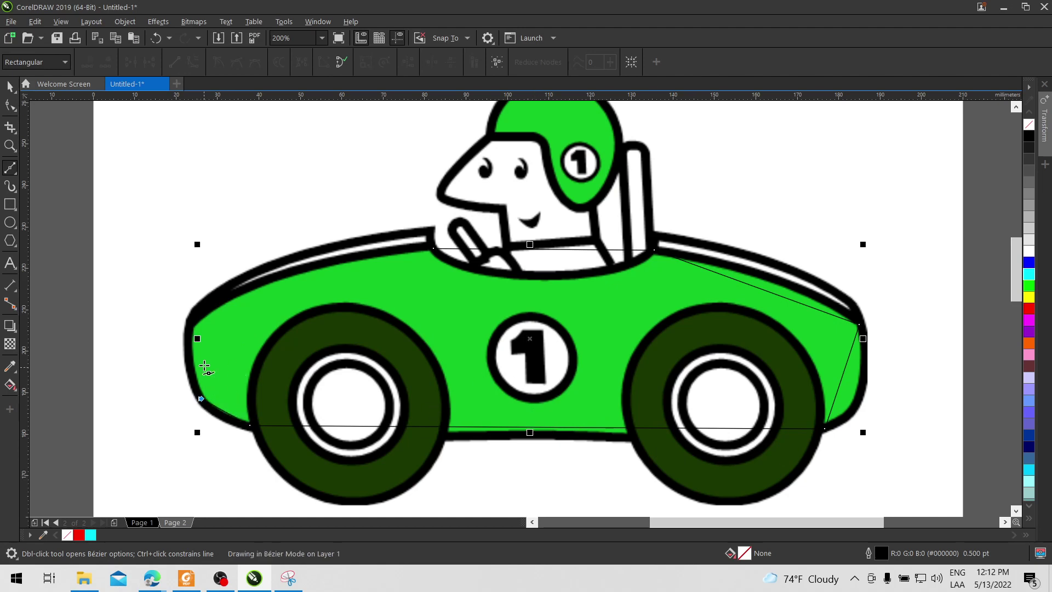
{"action": "left_click", "coordinate": [190, 320]}
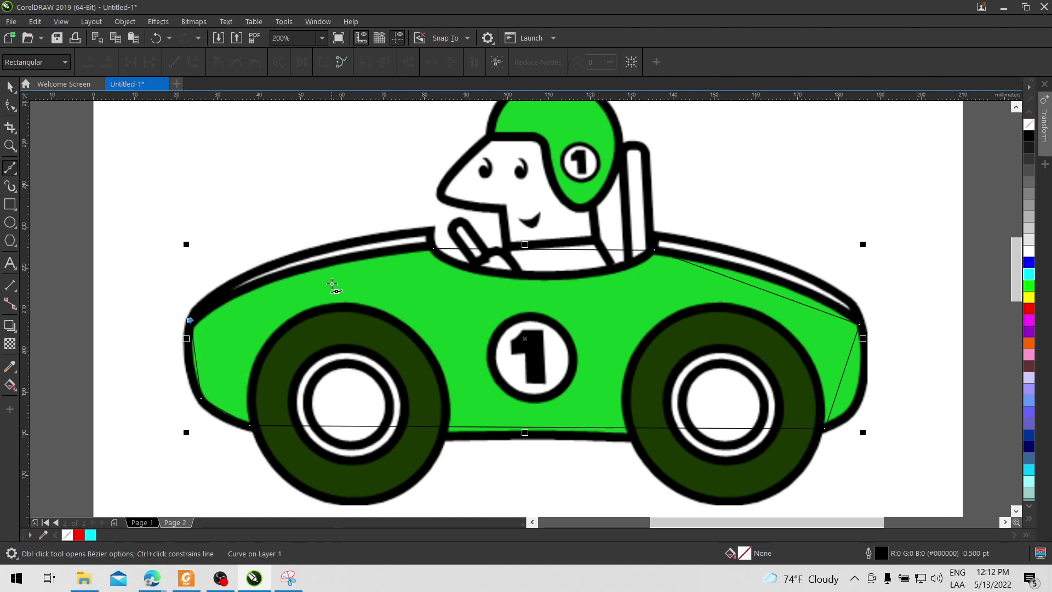
{"action": "left_click", "coordinate": [433, 249]}
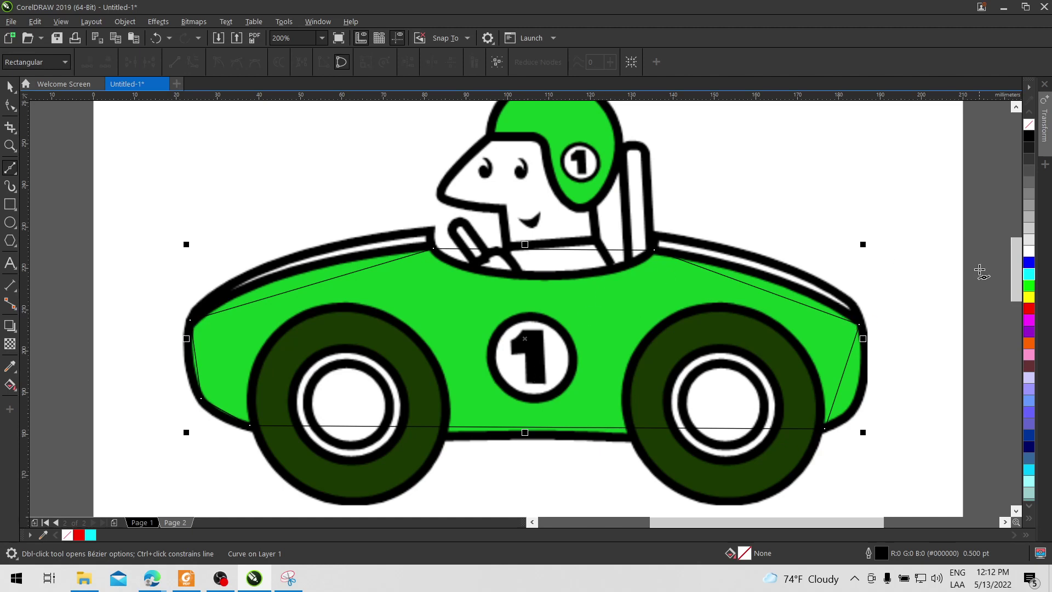
Color the traced car body's outline red and set its outline width to 4 pt.
{"action": "right_click", "coordinate": [1028, 308]}
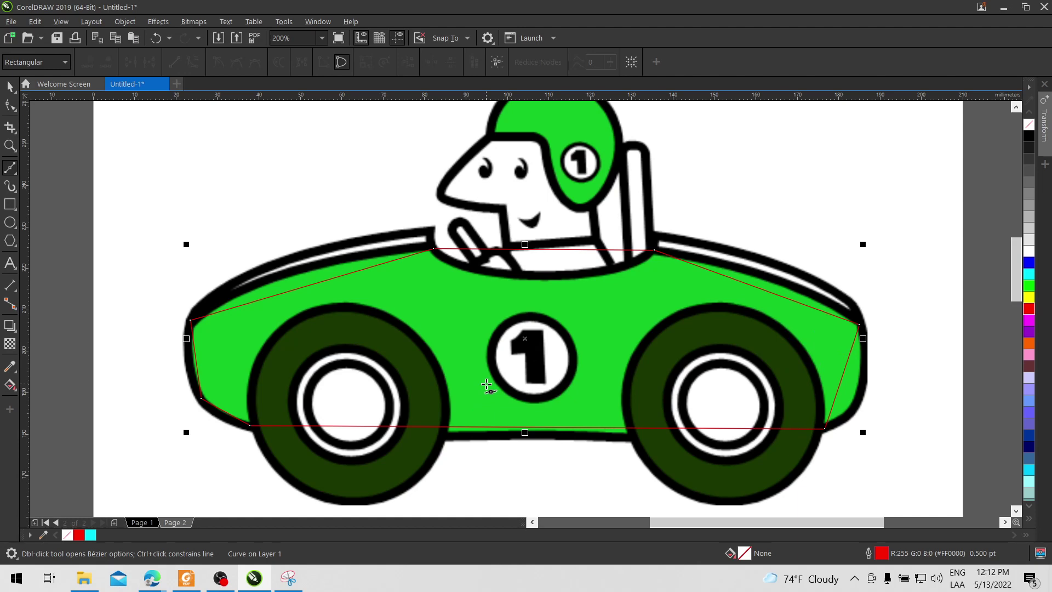
{"action": "left_click", "coordinate": [10, 86]}
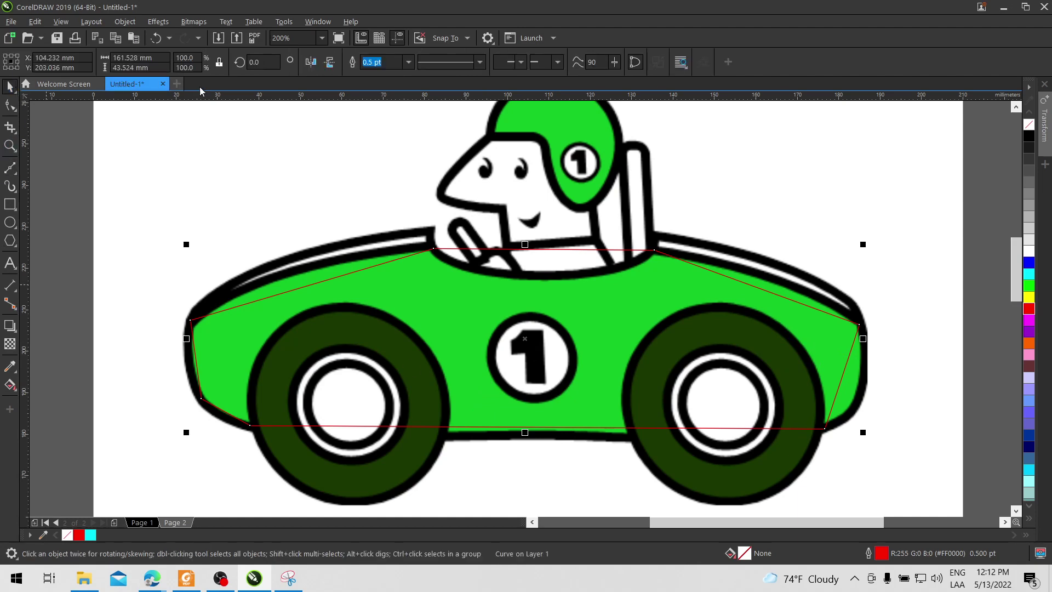
{"action": "left_click", "coordinate": [707, 272]}
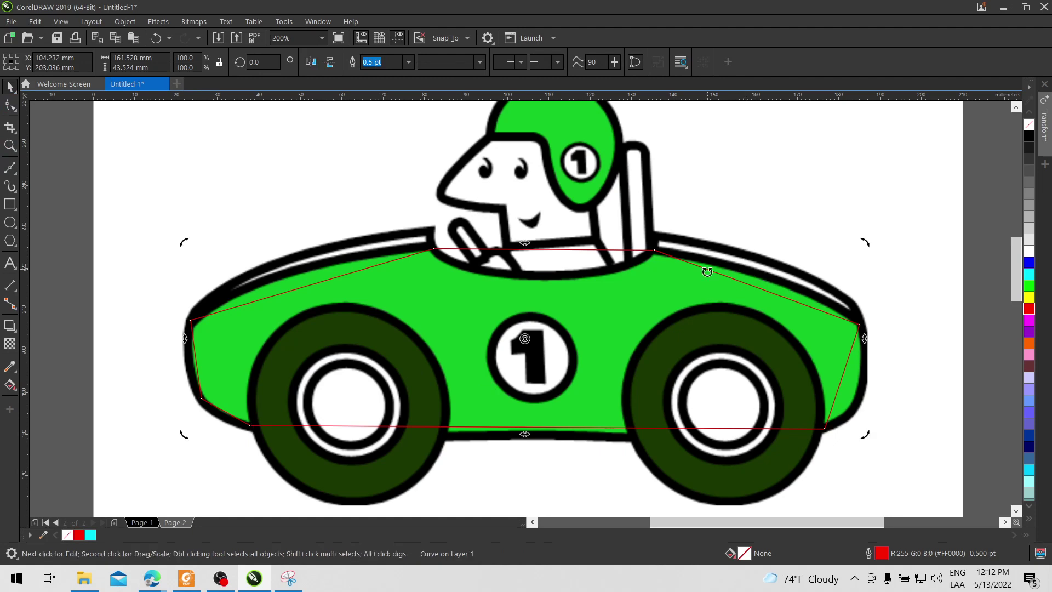
{"action": "left_click", "coordinate": [408, 62]}
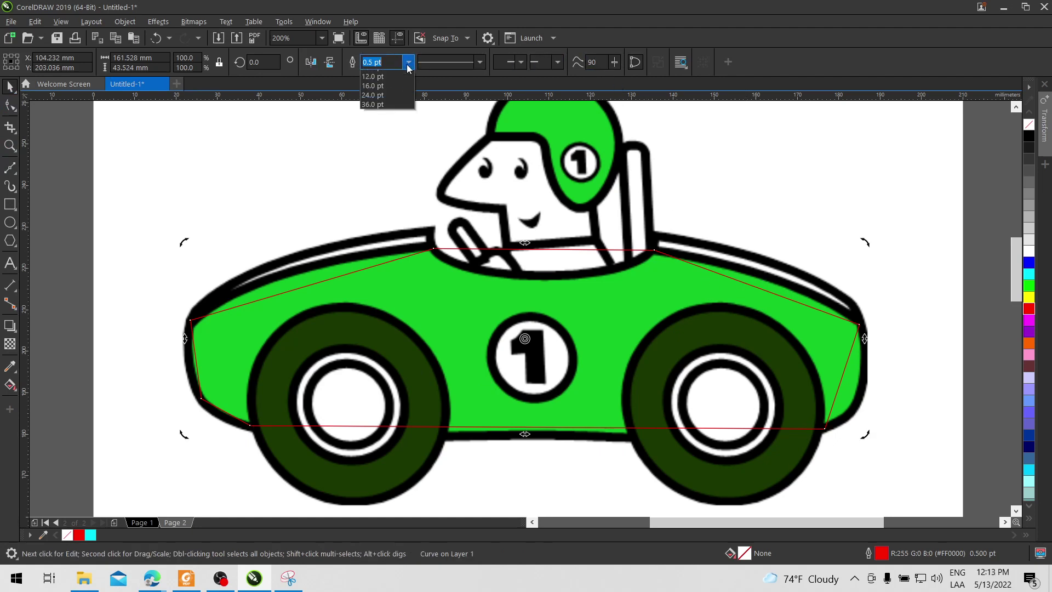
{"action": "left_click", "coordinate": [378, 131]}
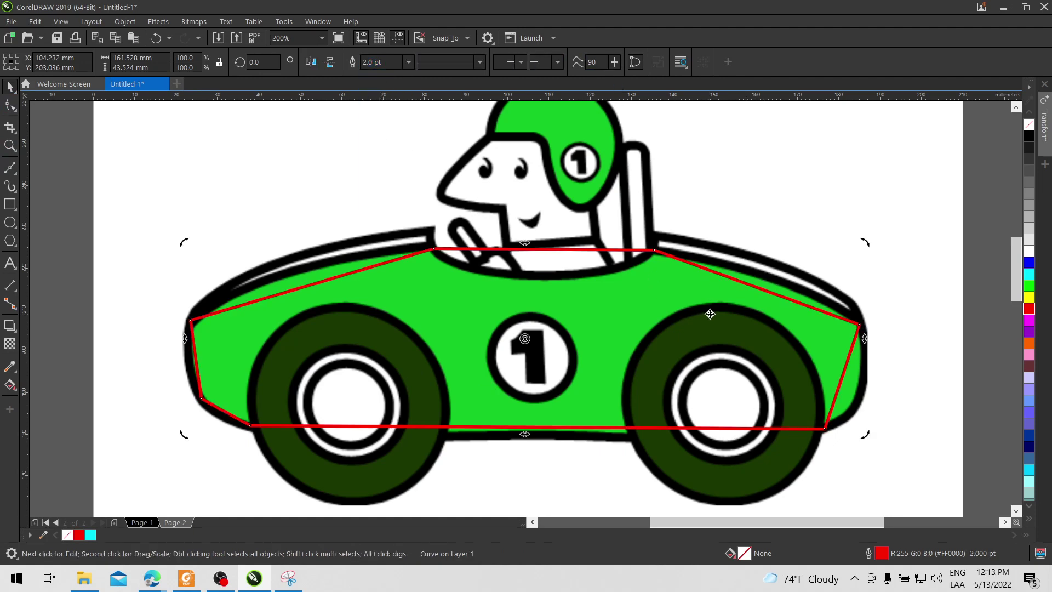
{"action": "left_click", "coordinate": [408, 62]}
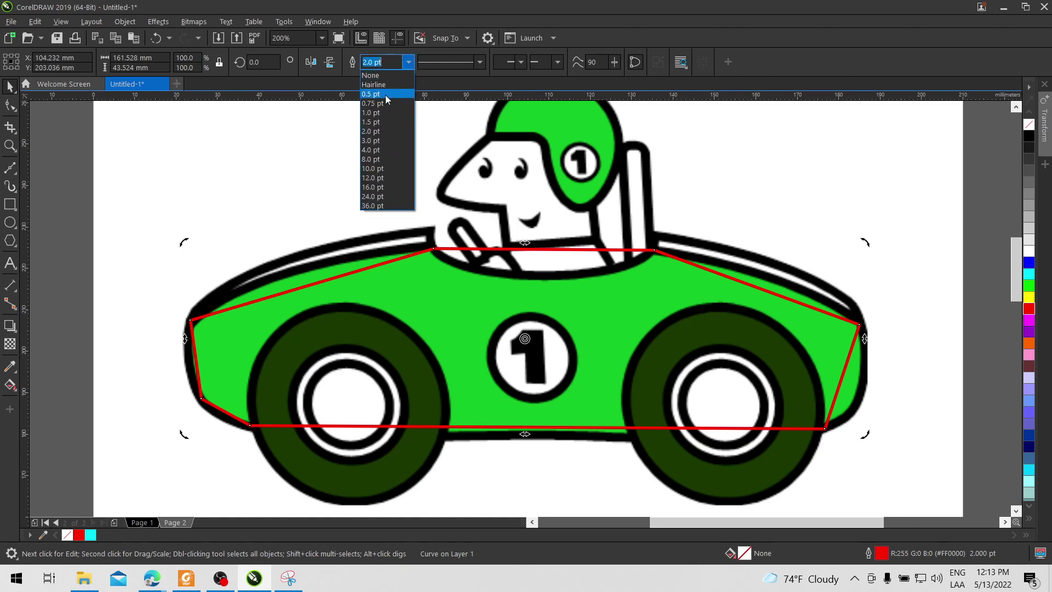
{"action": "left_click", "coordinate": [377, 151]}
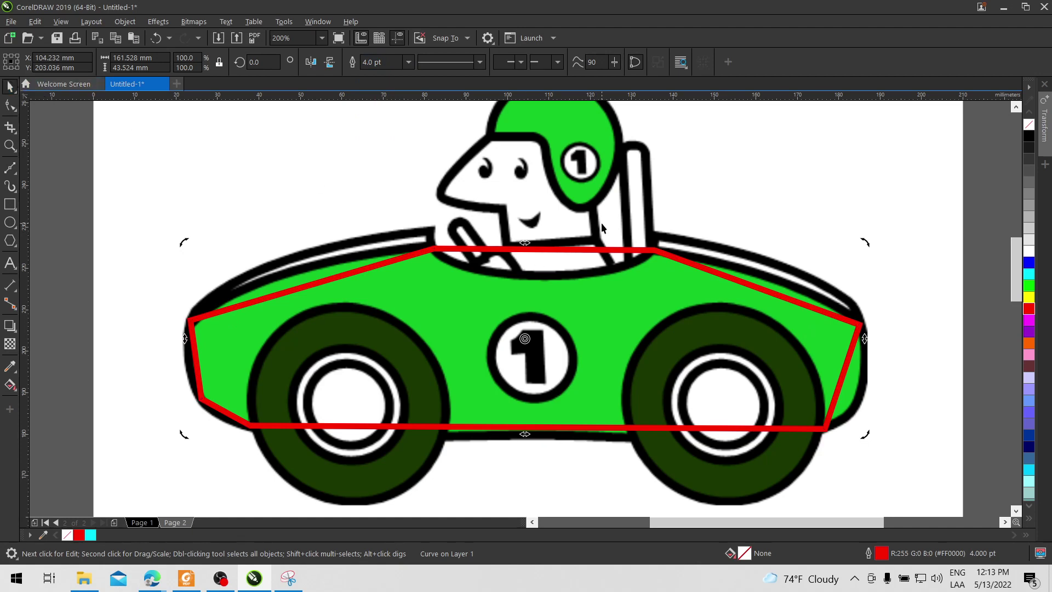
Convert the hood segment from the cockpit to the car's nose into a curve and bend it along the green body's upper edge.
{"action": "left_click", "coordinate": [11, 106]}
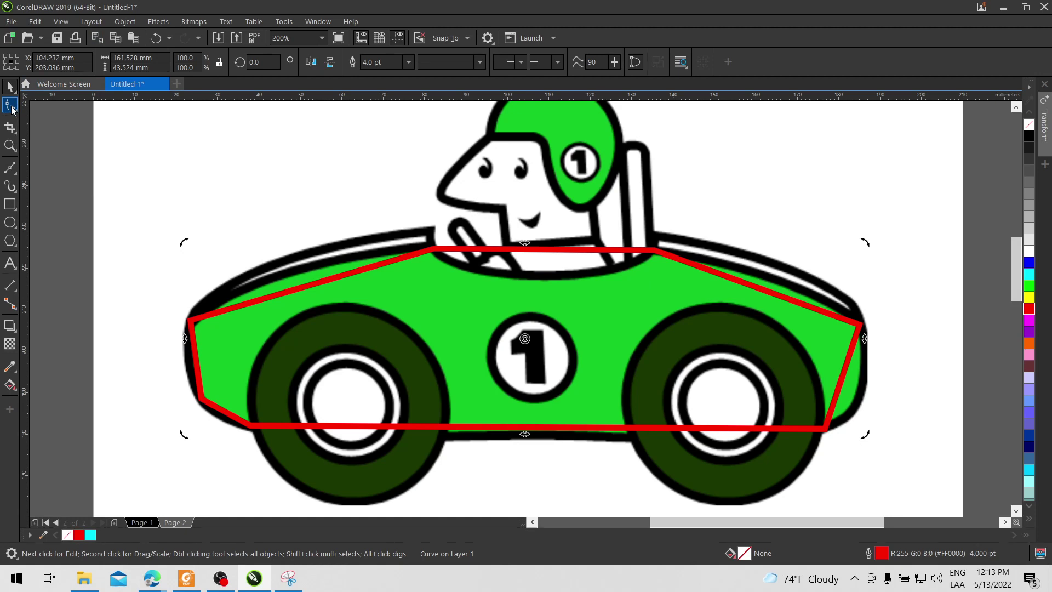
{"action": "left_click", "coordinate": [316, 281]}
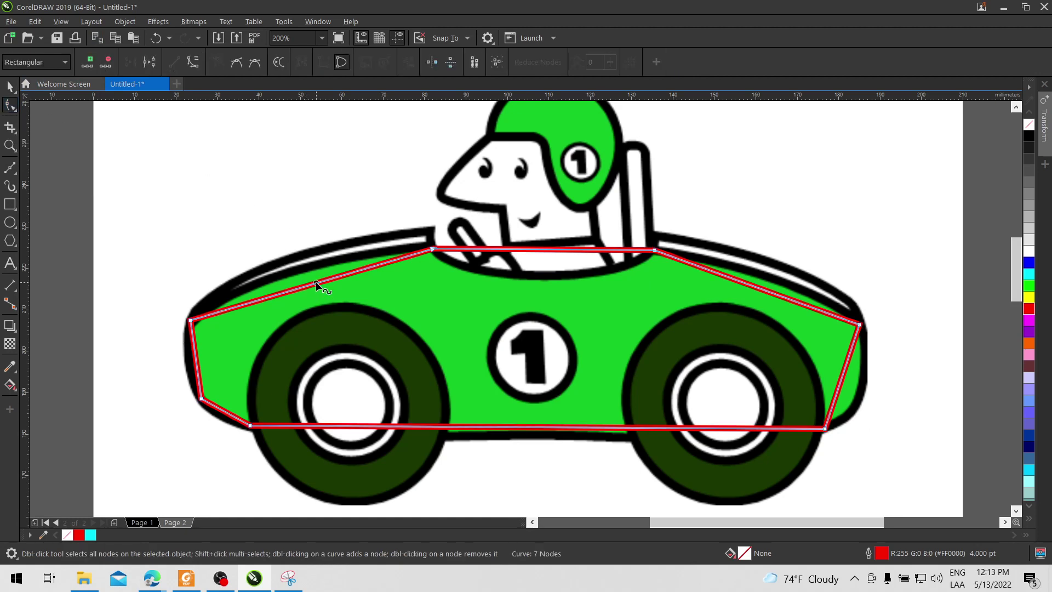
{"action": "right_click", "coordinate": [315, 281]}
{"action": "left_click", "coordinate": [359, 371]}
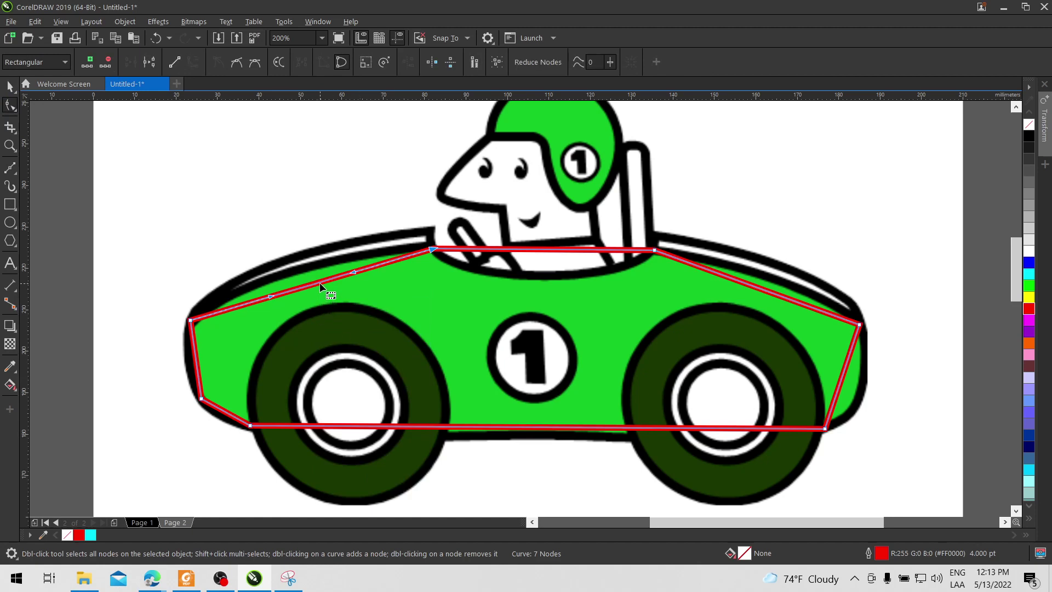
{"action": "left_click_drag", "start_coordinate": [320, 282], "coordinate": [301, 268]}
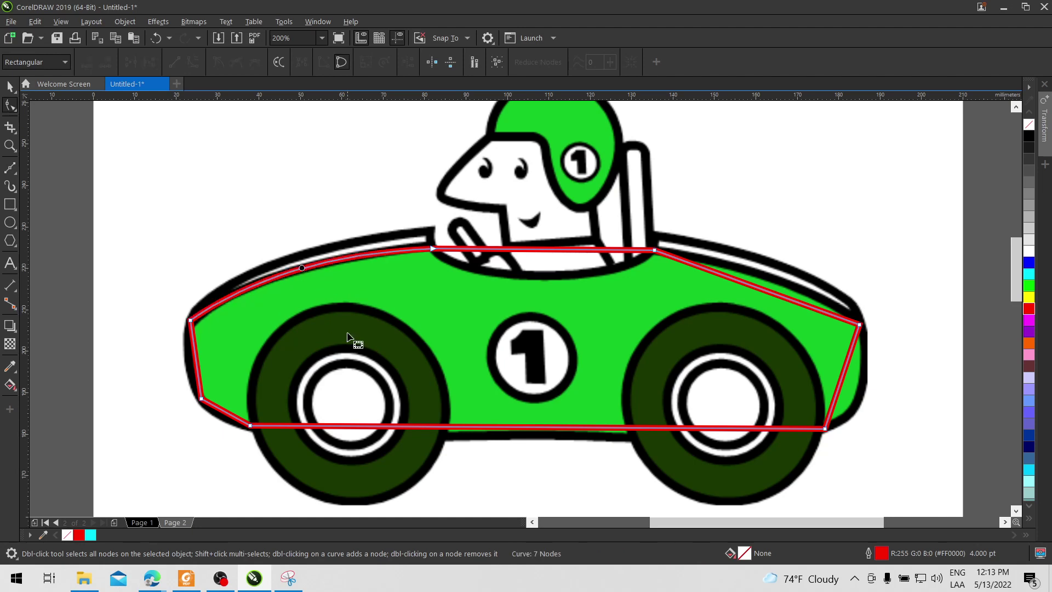
Convert the short upright segment at the car's nose to a curve and bow it outward along the black contour.
{"action": "right_click", "coordinate": [195, 356]}
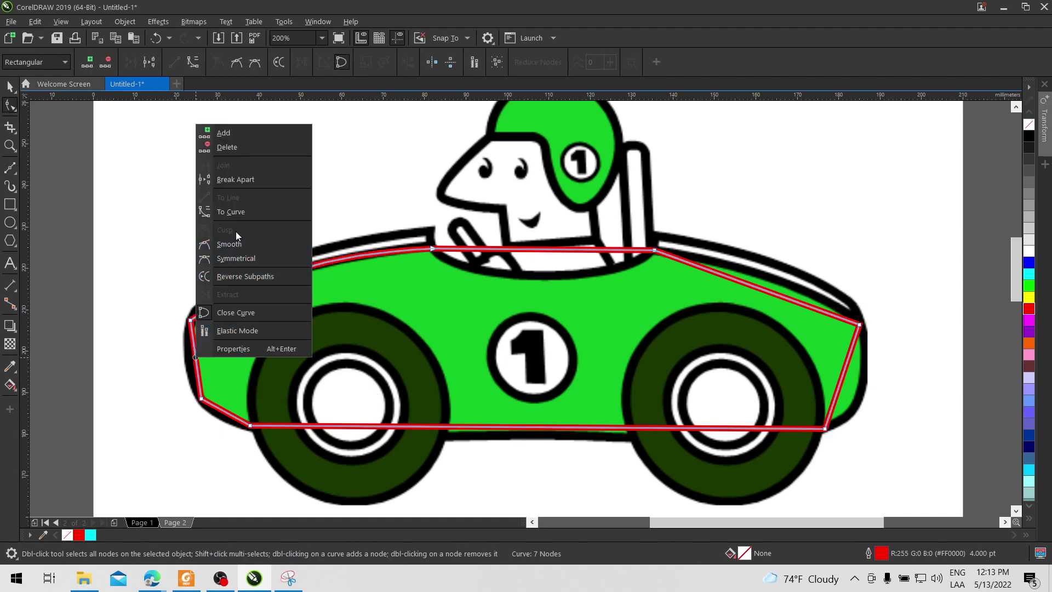
{"action": "left_click", "coordinate": [239, 211]}
{"action": "left_click", "coordinate": [197, 296]}
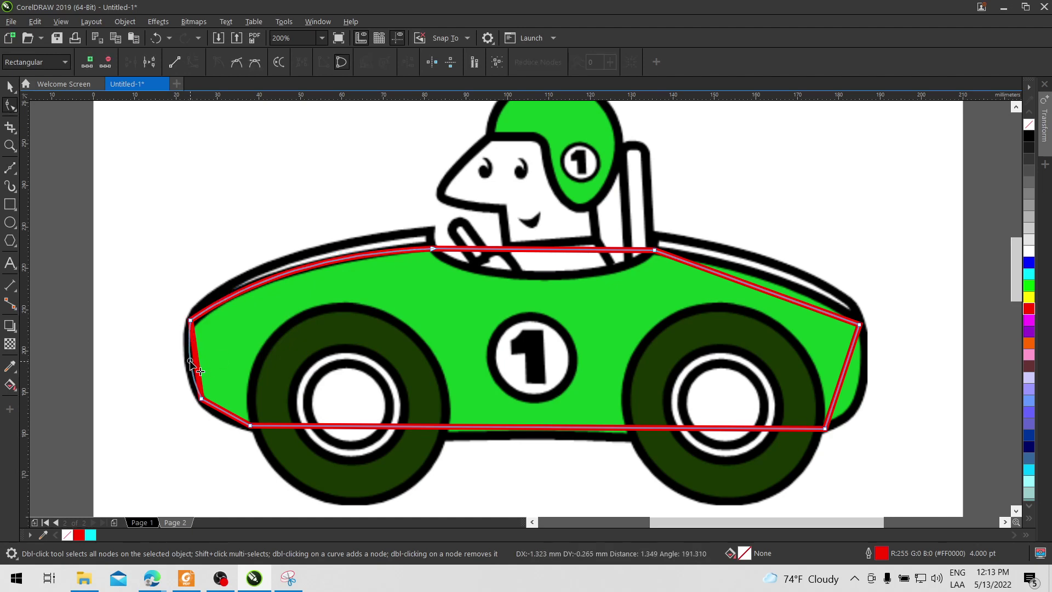
{"action": "left_click_drag", "start_coordinate": [195, 358], "coordinate": [188, 363]}
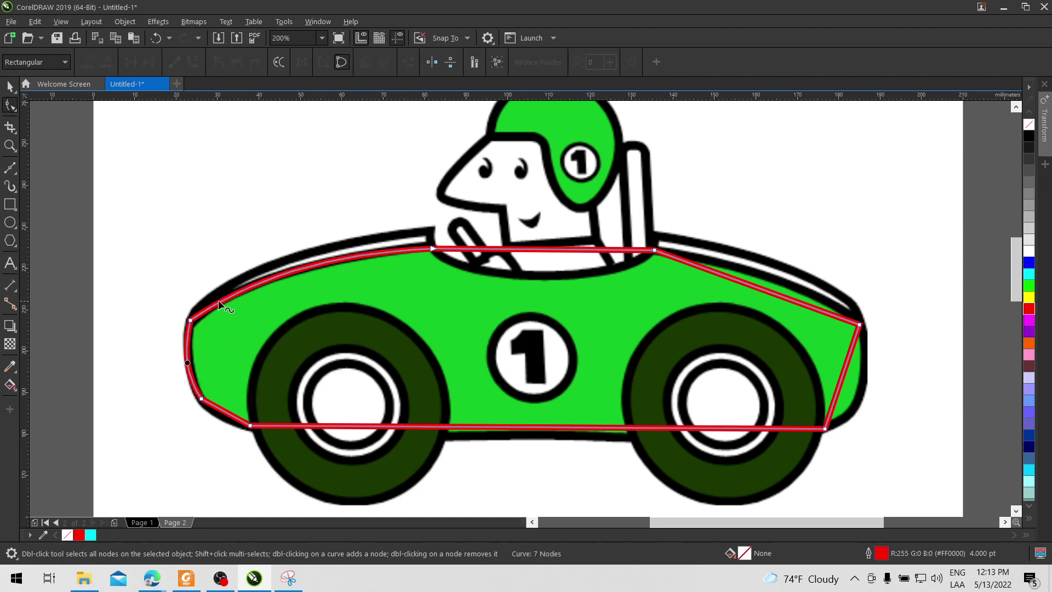
Move the upper nose node onto the picture's contour and adjust its curve handle so the hood line follows the car.
{"action": "left_click", "coordinate": [190, 320]}
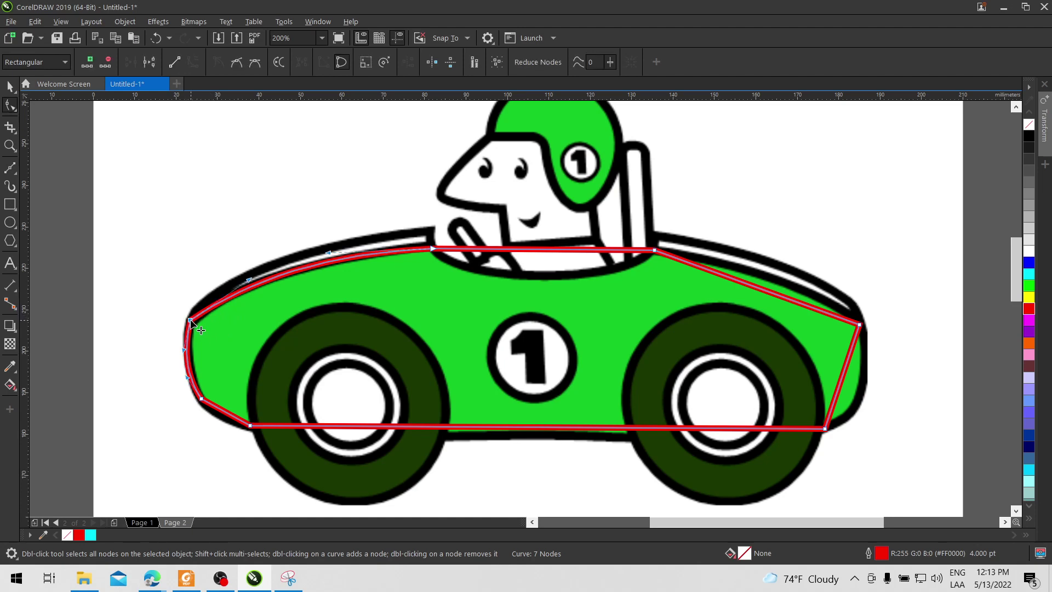
{"action": "mouse_move", "coordinate": [185, 318]}
{"action": "left_mouse_down"}
{"action": "mouse_move", "coordinate": [199, 311]}
{"action": "mouse_move", "coordinate": [192, 338]}
{"action": "mouse_move", "coordinate": [183, 328]}
{"action": "left_mouse_up"}
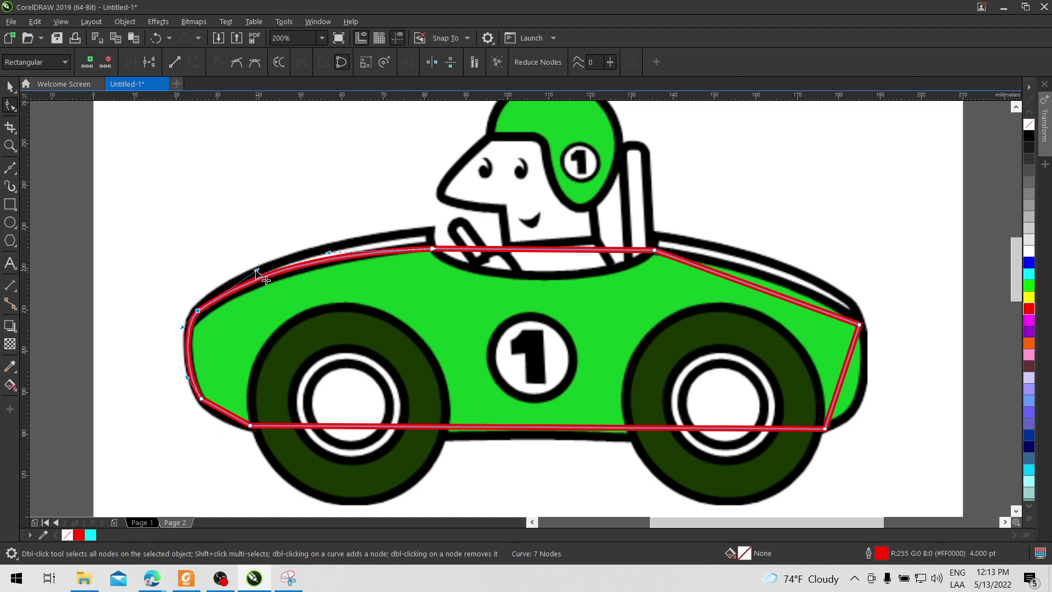
{"action": "left_click_drag", "start_coordinate": [257, 271], "coordinate": [246, 288]}
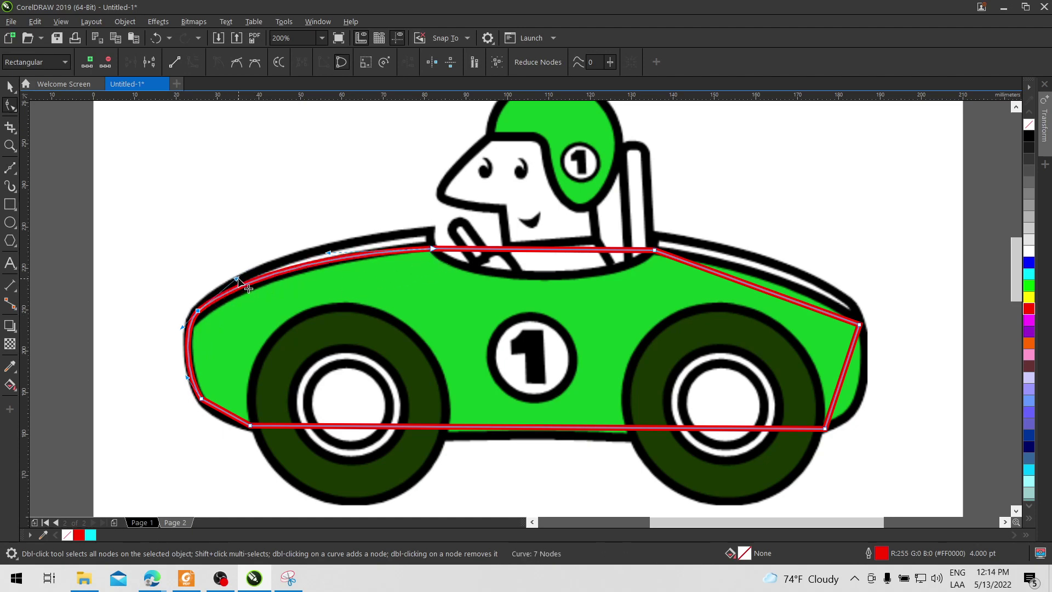
{"action": "left_click_drag", "start_coordinate": [225, 289], "coordinate": [217, 310]}
{"action": "left_click", "coordinate": [265, 313]}
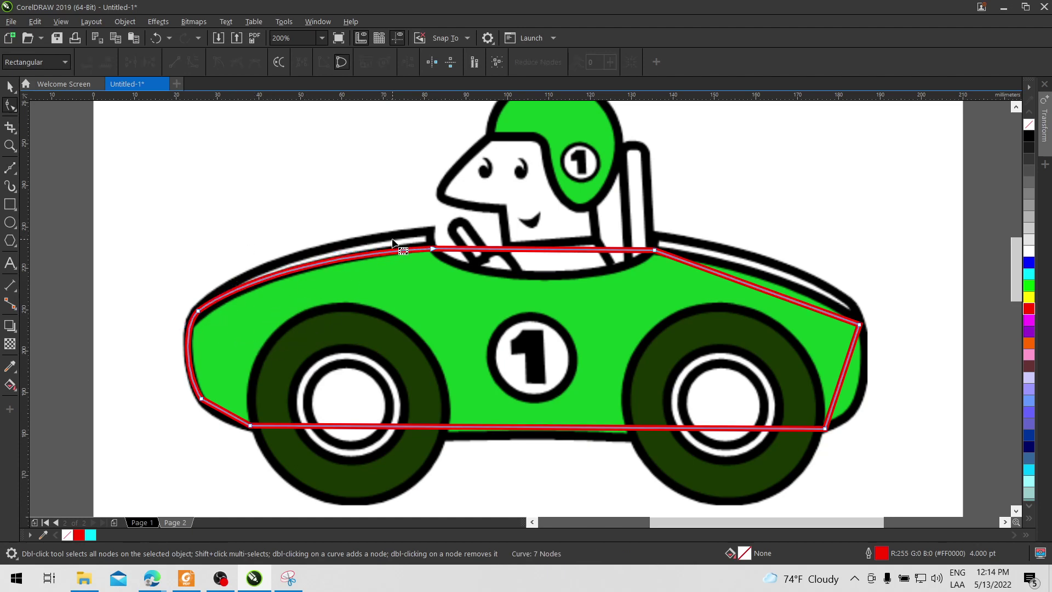
Curve the segment below the nose along the body's contour and shift its lower node onto the front wheel's edge.
{"action": "right_click", "coordinate": [231, 414]}
{"action": "left_click", "coordinate": [278, 273]}
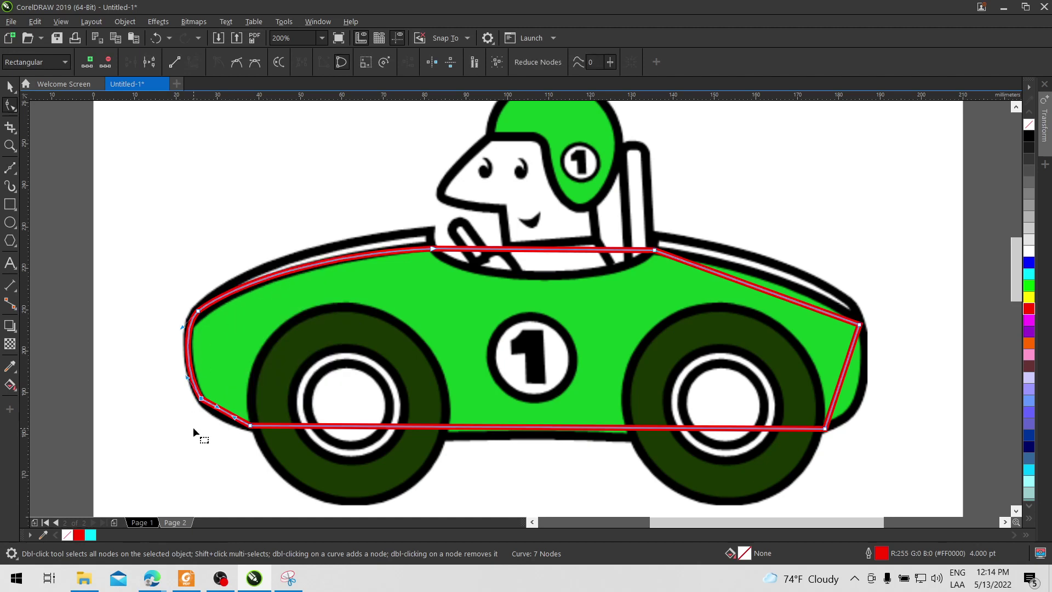
{"action": "left_click_drag", "start_coordinate": [225, 412], "coordinate": [221, 417]}
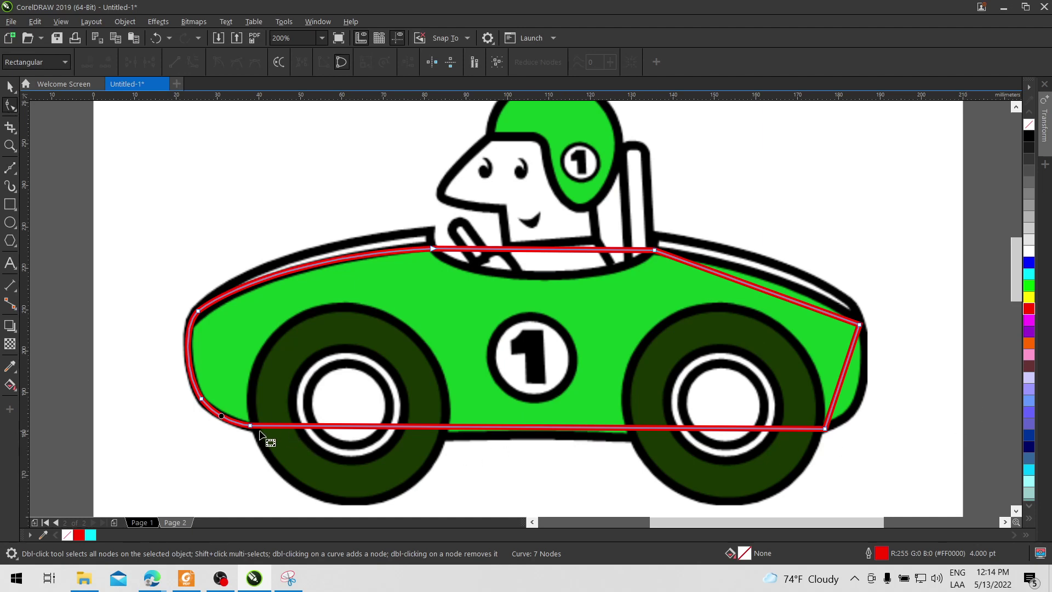
{"action": "left_click_drag", "start_coordinate": [251, 427], "coordinate": [265, 432]}
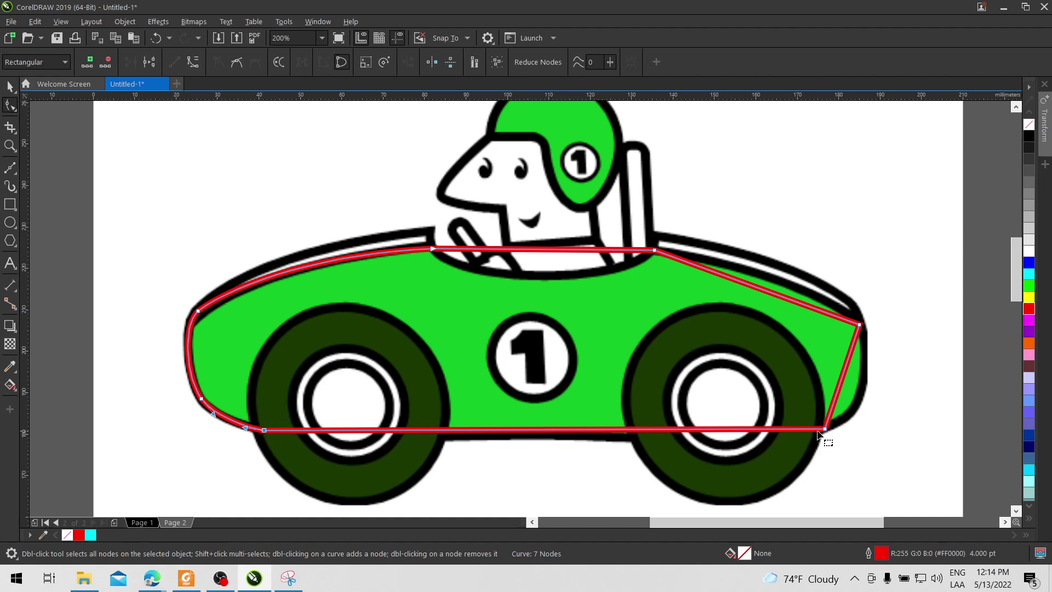
Shift the lower rear node onto the rear wheel's edge, then convert the tail segment to a curve bulging along the body's contour.
{"action": "left_click_drag", "start_coordinate": [824, 430], "coordinate": [817, 435]}
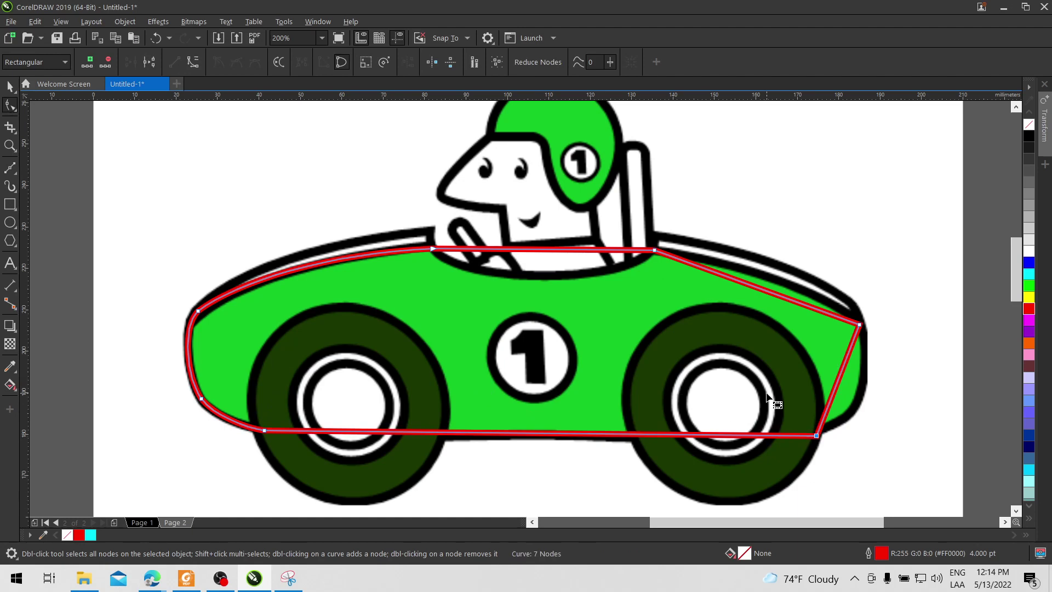
{"action": "right_click", "coordinate": [838, 379]}
{"action": "left_click", "coordinate": [875, 235]}
{"action": "left_click_drag", "start_coordinate": [842, 378], "coordinate": [861, 395]}
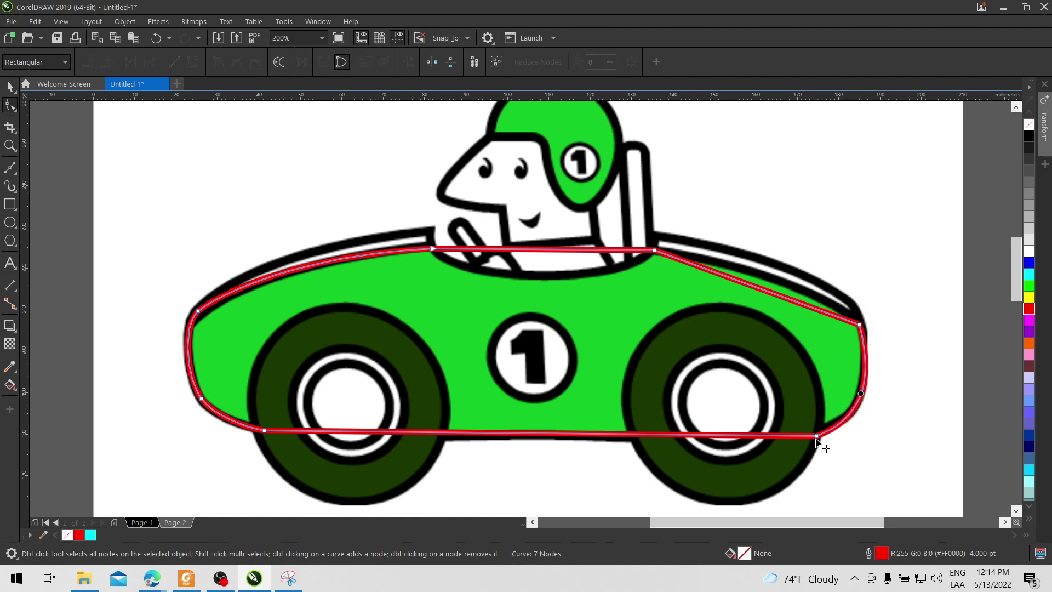
Convert the segment from the cockpit to the upper tail node into a curve and bend it along the rear body edge.
{"action": "right_click", "coordinate": [798, 303]}
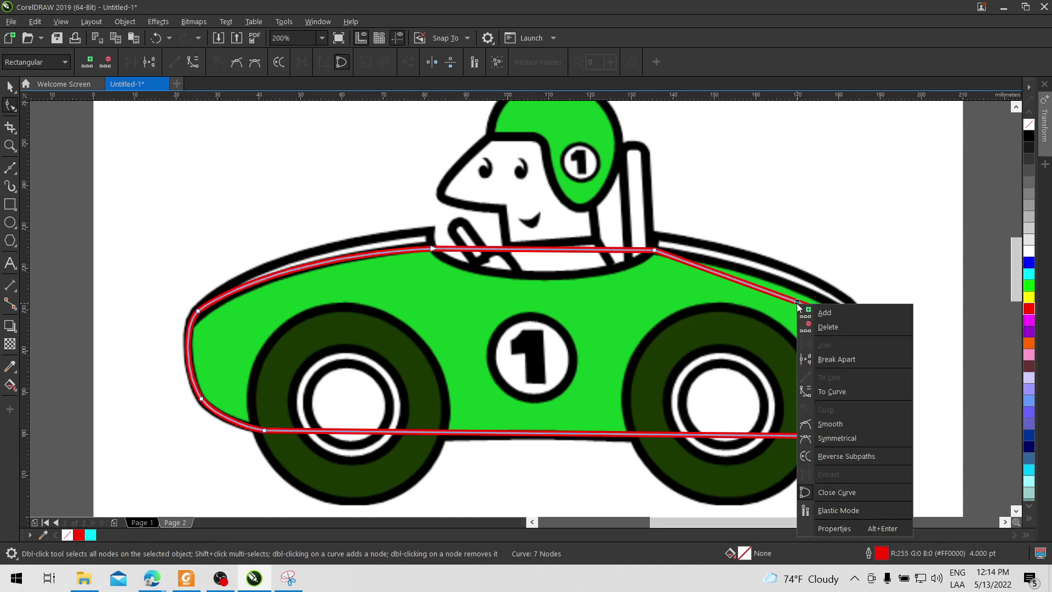
{"action": "left_click", "coordinate": [826, 383]}
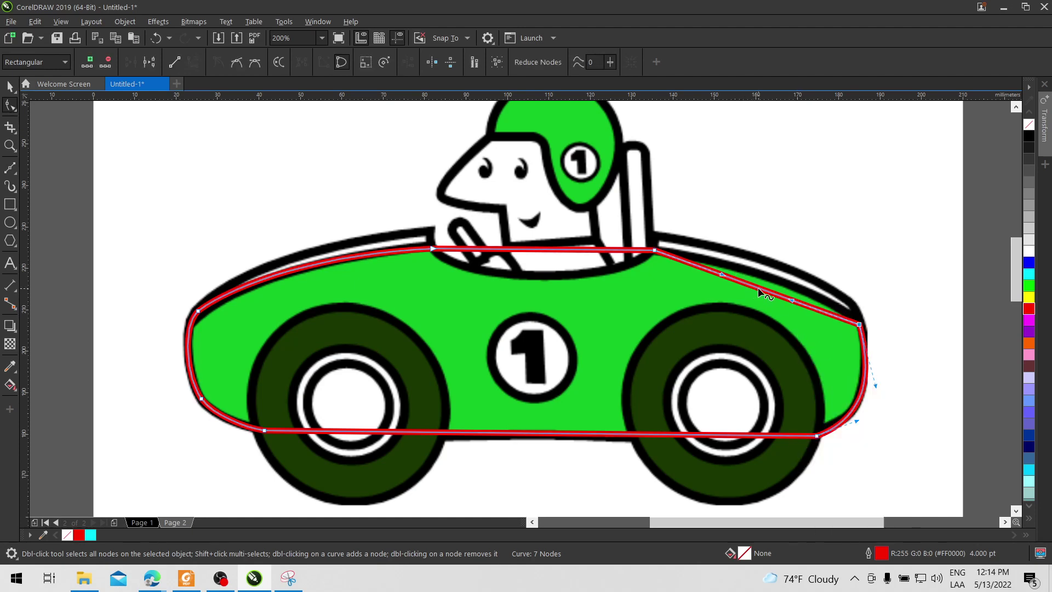
{"action": "left_click_drag", "start_coordinate": [758, 287], "coordinate": [777, 281]}
{"action": "left_click", "coordinate": [860, 326]}
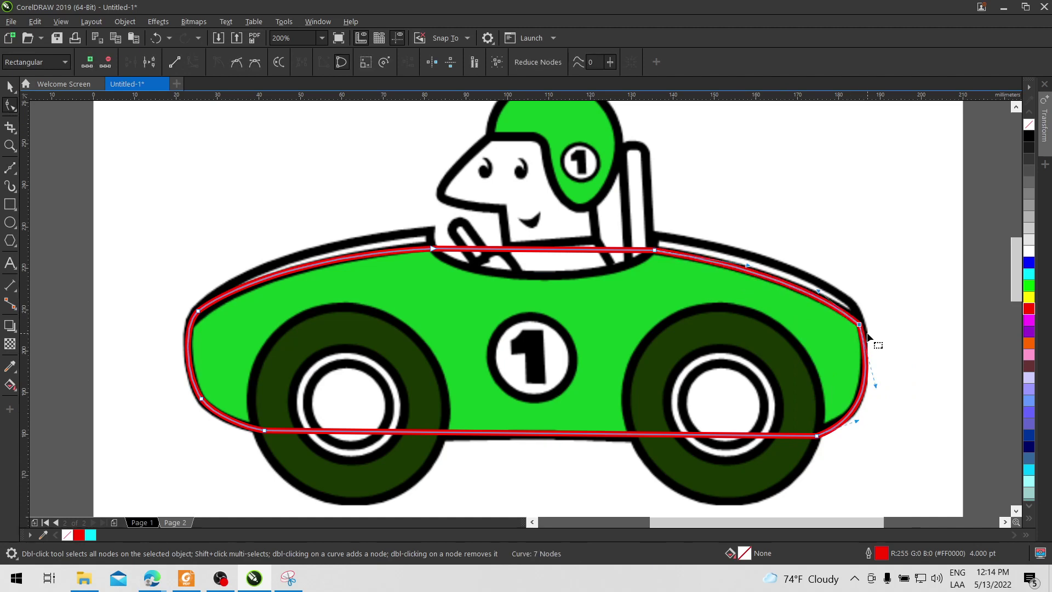
Adjust both curve handles of the upper tail node, then convert the straight cockpit segment to a curve sagging along the cockpit opening.
{"action": "left_click_drag", "start_coordinate": [818, 292], "coordinate": [855, 311]}
{"action": "left_click_drag", "start_coordinate": [877, 389], "coordinate": [872, 368]}
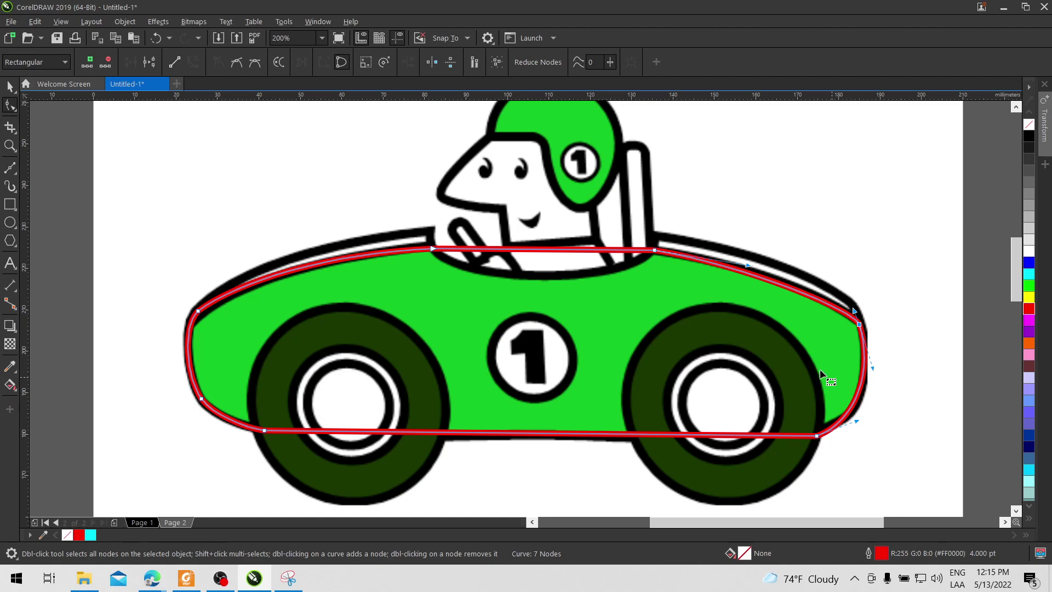
{"action": "right_click", "coordinate": [556, 251]}
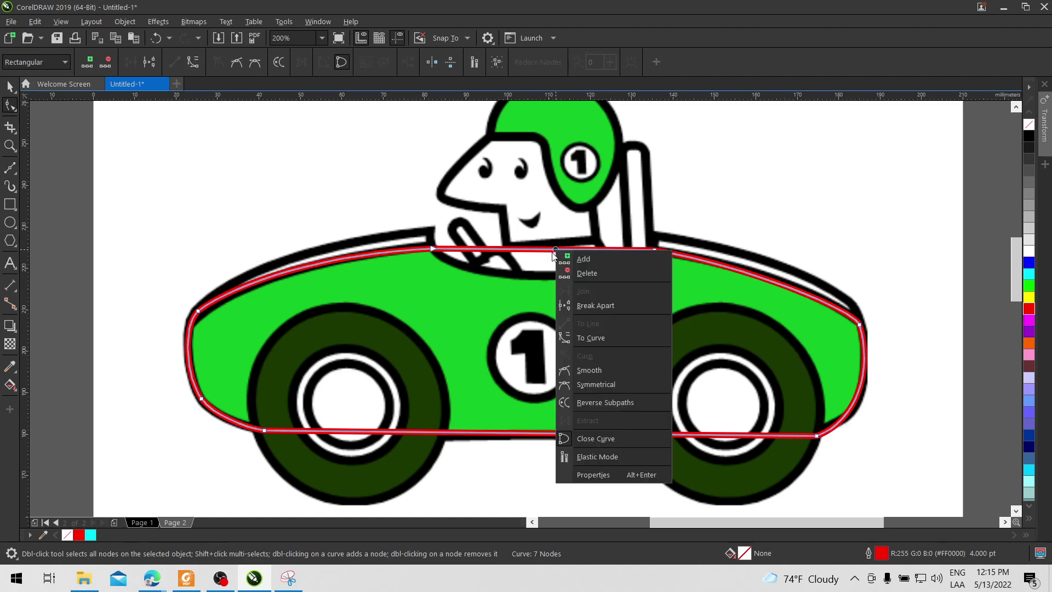
{"action": "left_click", "coordinate": [591, 338]}
{"action": "left_click_drag", "start_coordinate": [536, 251], "coordinate": [537, 275]}
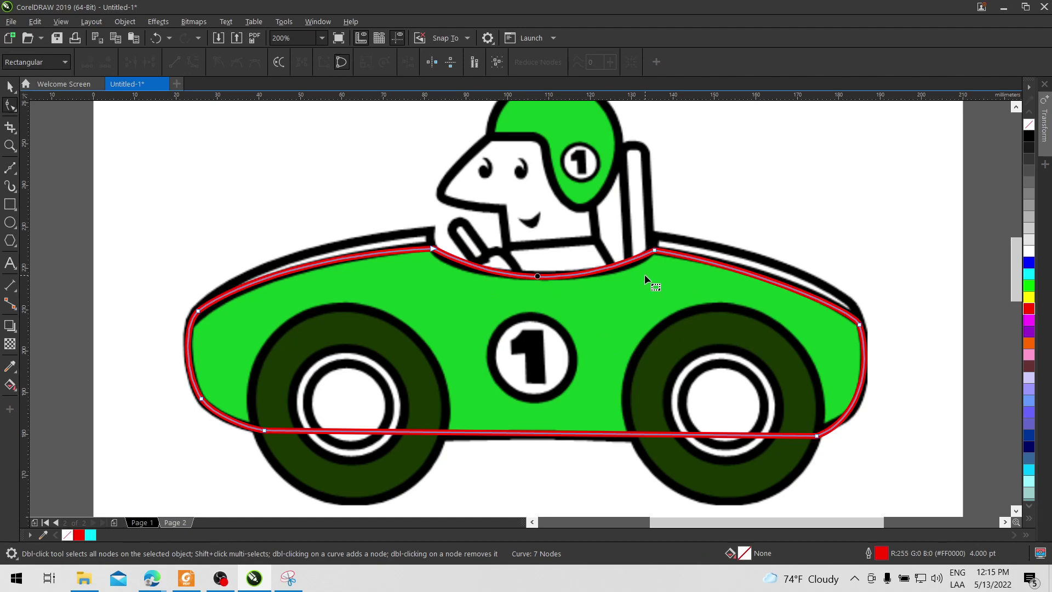
Set the body shape's outline to black and fill it with the green sampled from the driver's helmet.
{"action": "right_click", "coordinate": [1030, 137]}
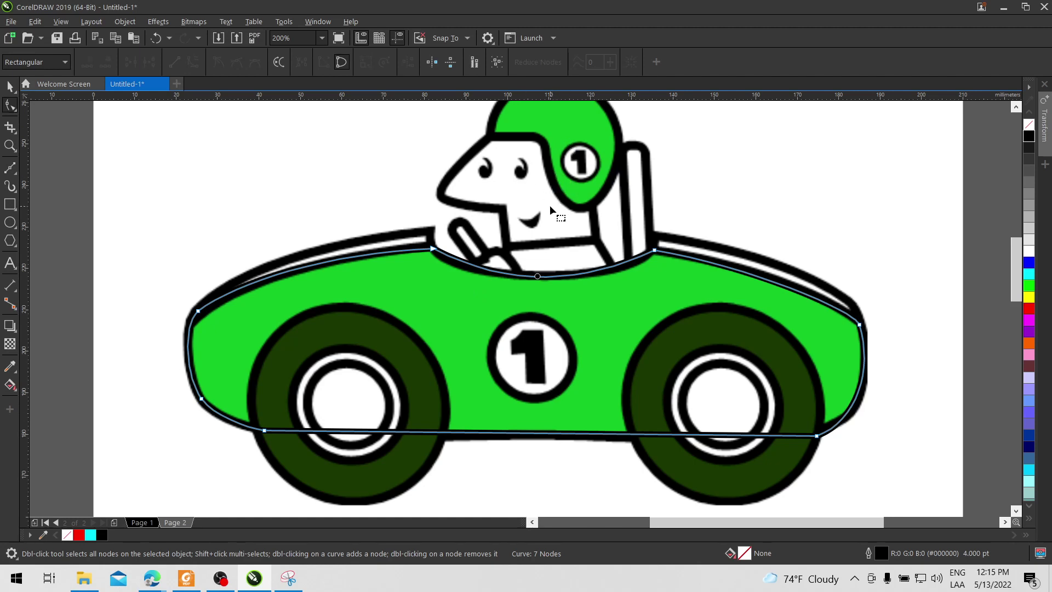
{"action": "left_click", "coordinate": [11, 366]}
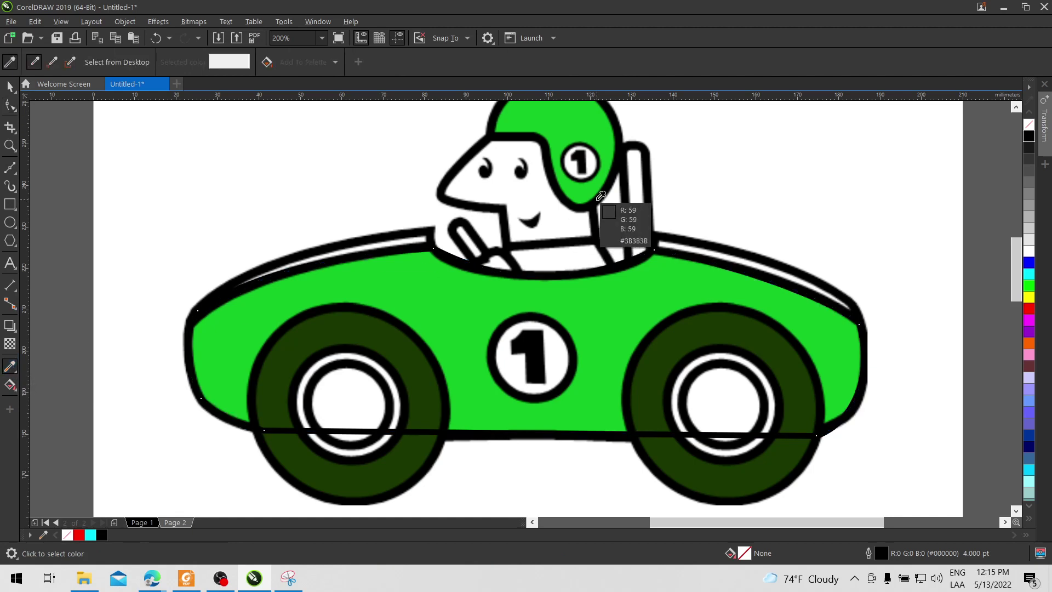
{"action": "left_click", "coordinate": [575, 116]}
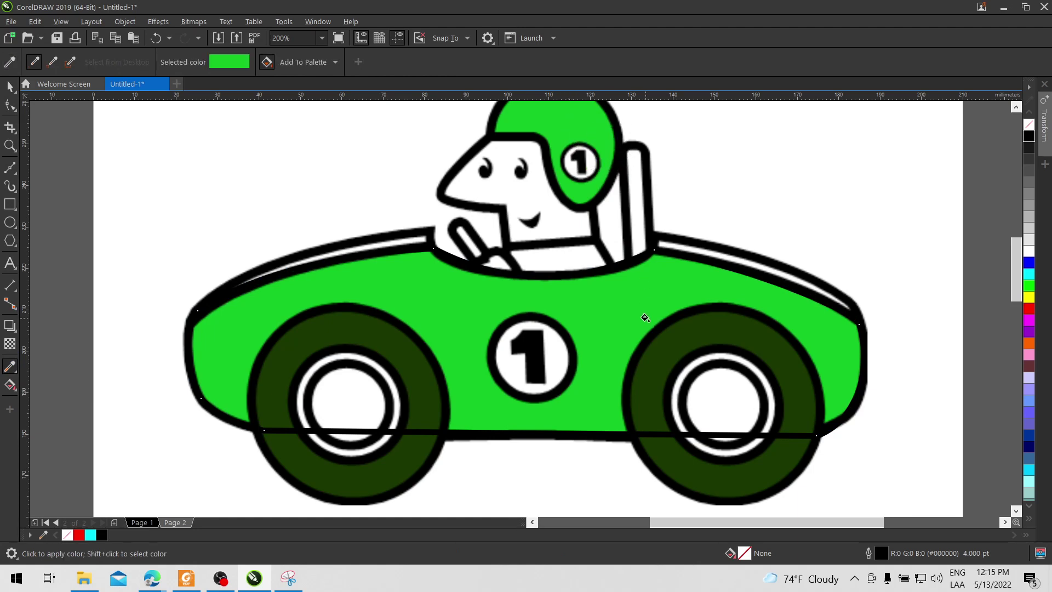
{"action": "left_click", "coordinate": [587, 298]}
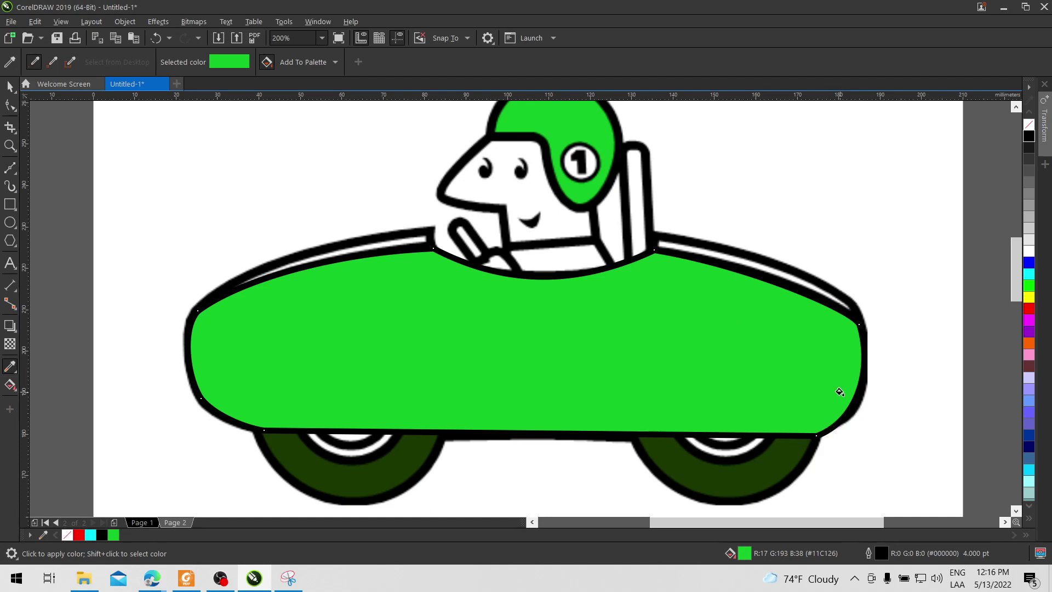
{"action": "left_click", "coordinate": [10, 86]}
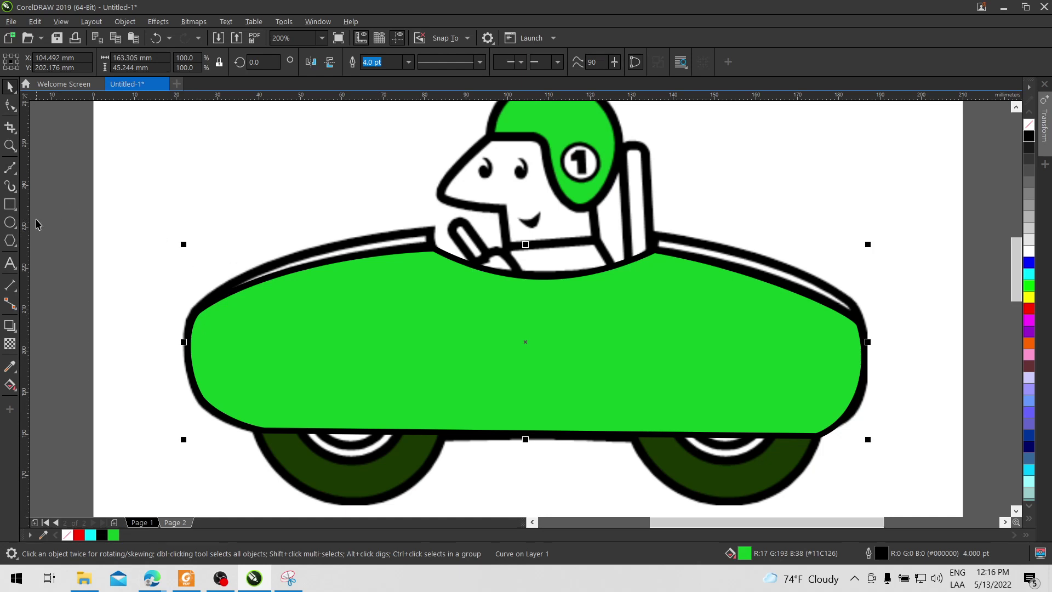
Trace the front hood strip with the Bézier tool as a closed three-node shape between the cockpit's front edge and the nose.
{"action": "left_click", "coordinate": [10, 167]}
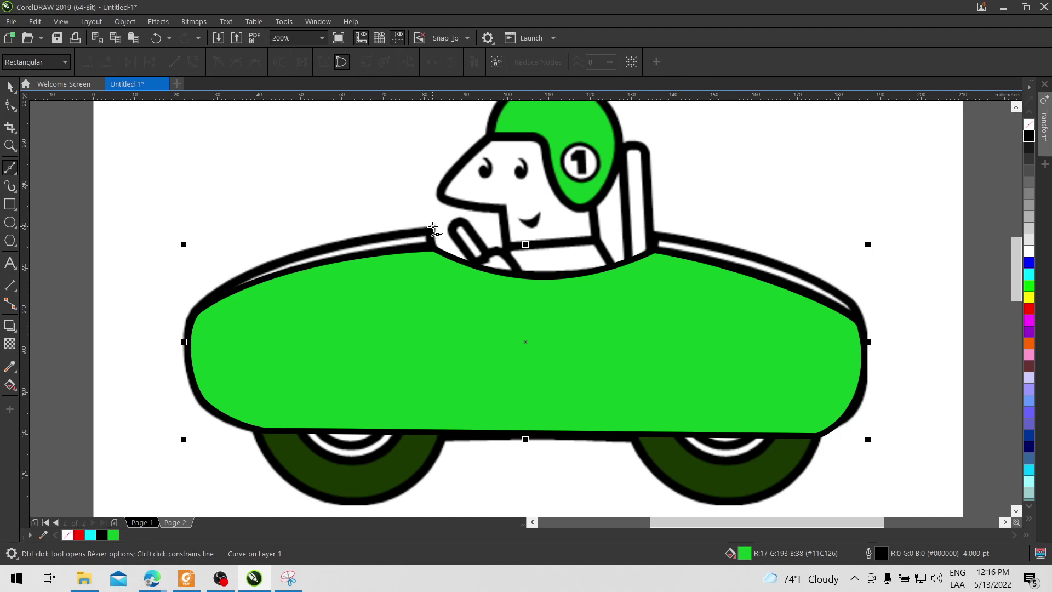
{"action": "left_click", "coordinate": [433, 246]}
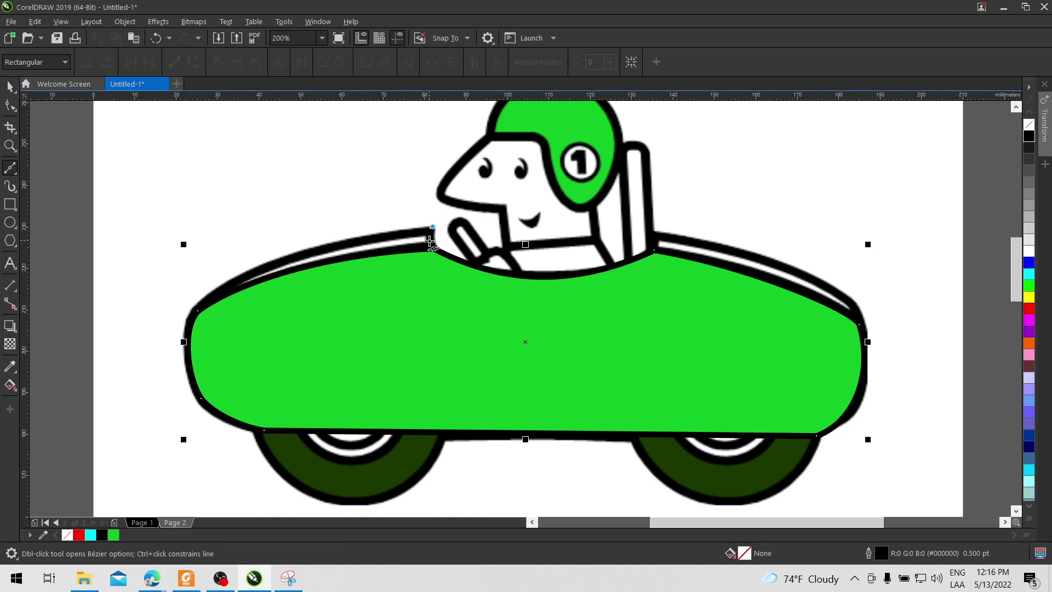
{"action": "left_click", "coordinate": [197, 311]}
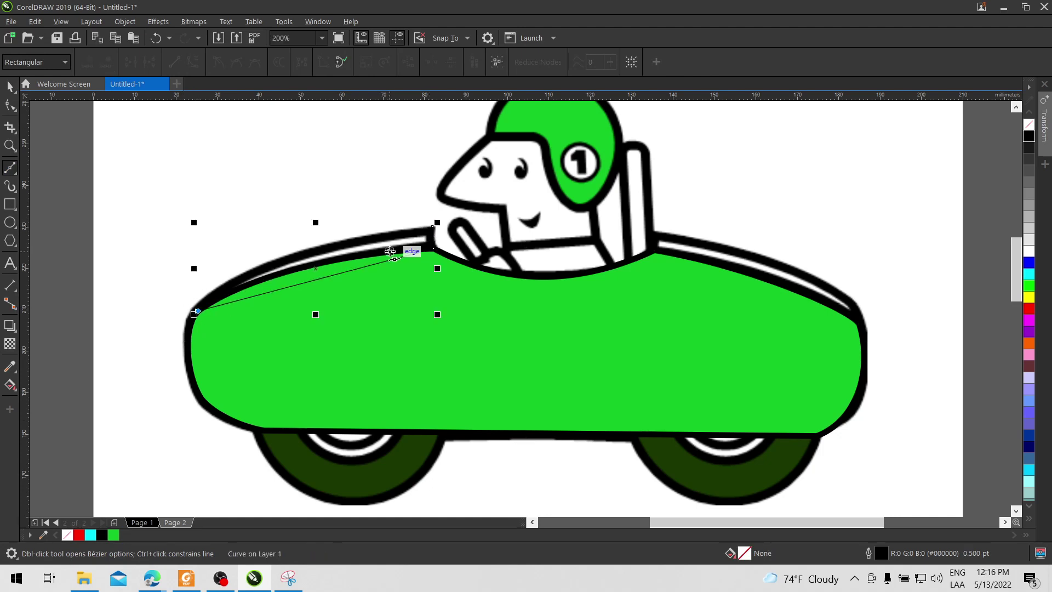
{"action": "left_click", "coordinate": [432, 226]}
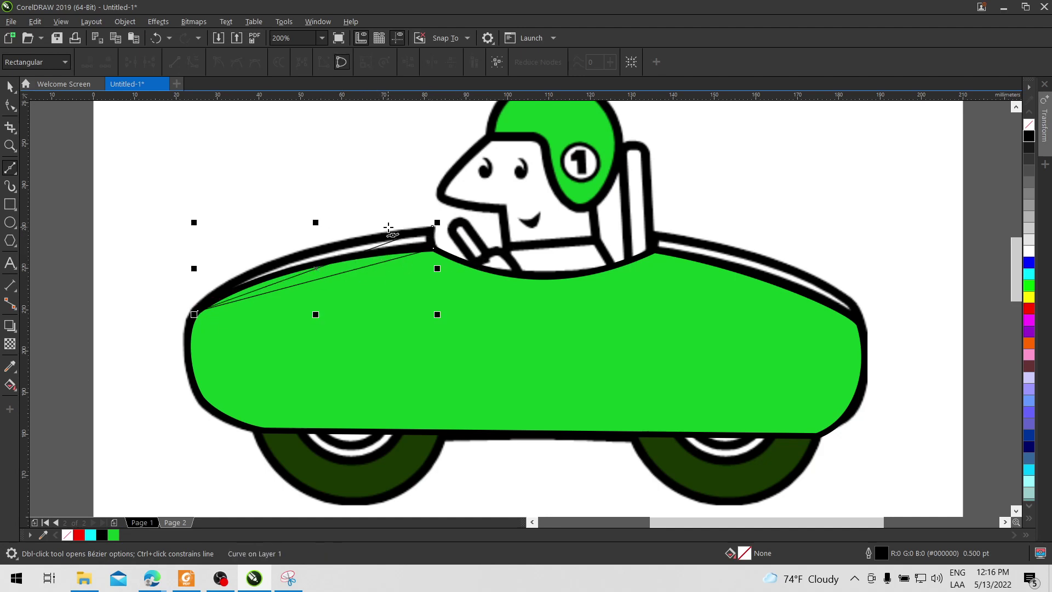
Trace the rear strip as a closed three-node shape from the cockpit's rear edge to the upper tail node.
{"action": "left_click", "coordinate": [656, 235]}
{"action": "left_click", "coordinate": [655, 251]}
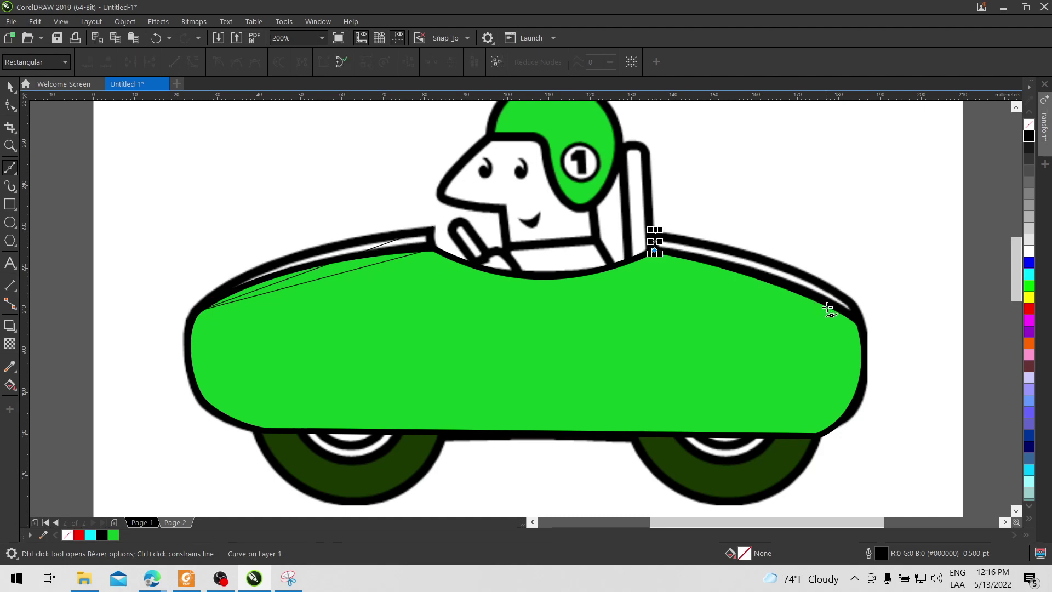
{"action": "left_click", "coordinate": [861, 325]}
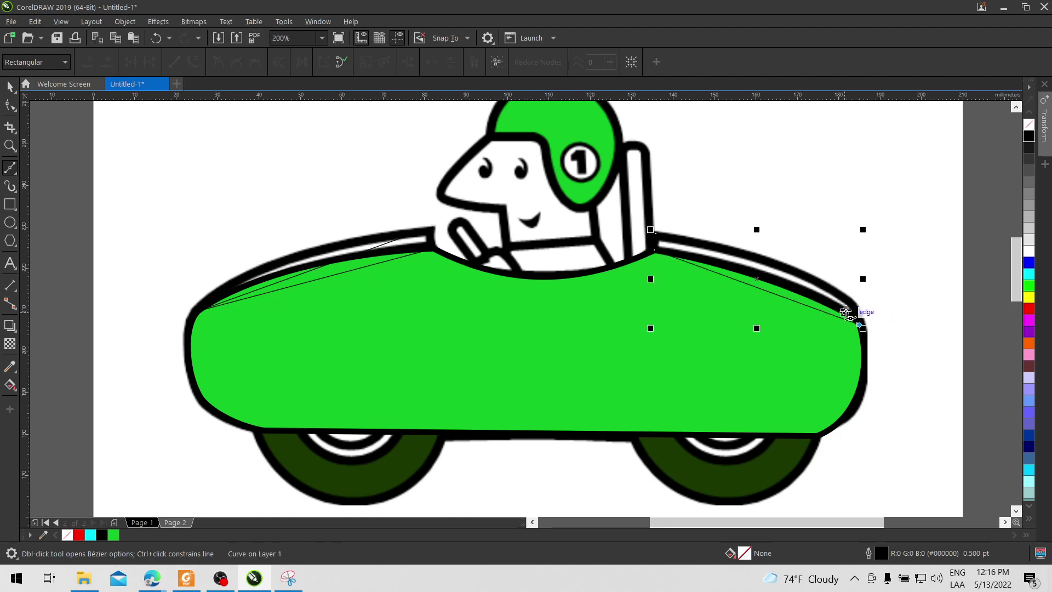
{"action": "left_click", "coordinate": [656, 234]}
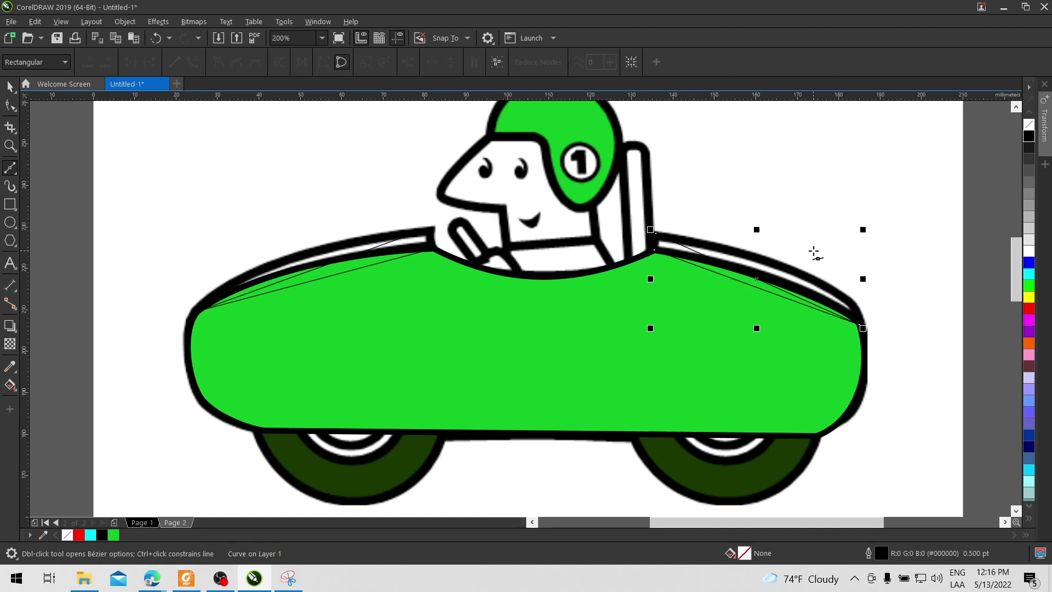
Give the rear and front strip shapes red outlines.
{"action": "left_click", "coordinate": [10, 105]}
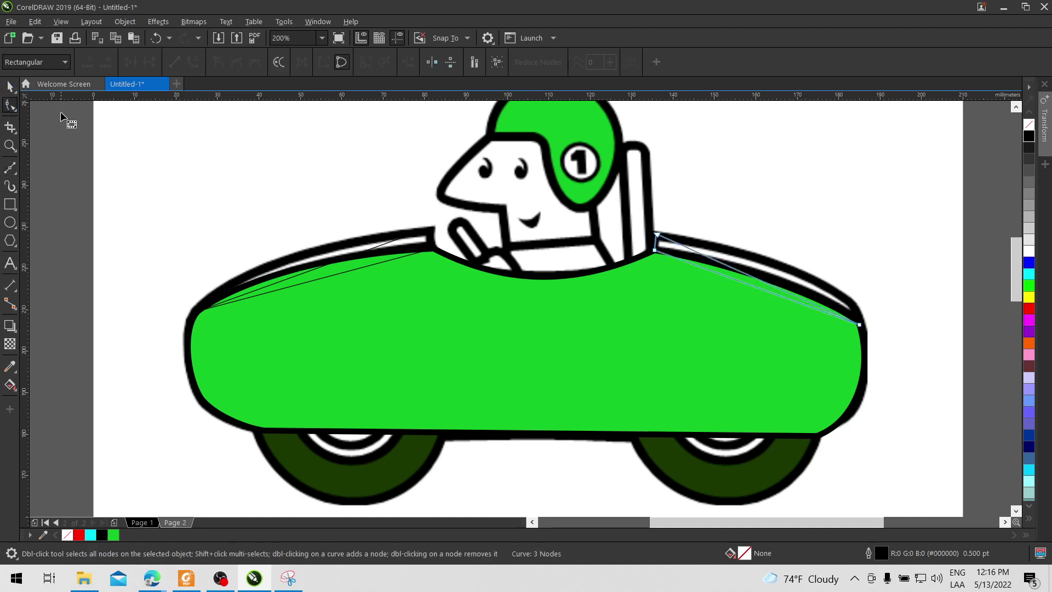
{"action": "left_click", "coordinate": [379, 248]}
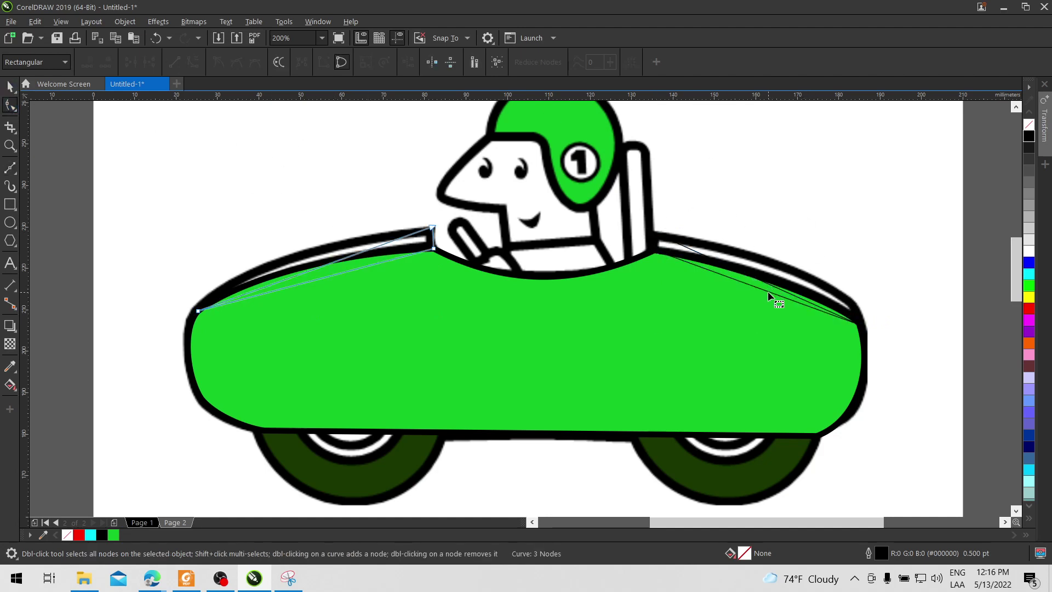
{"action": "left_click", "coordinate": [768, 287]}
{"action": "left_click", "coordinate": [9, 87]}
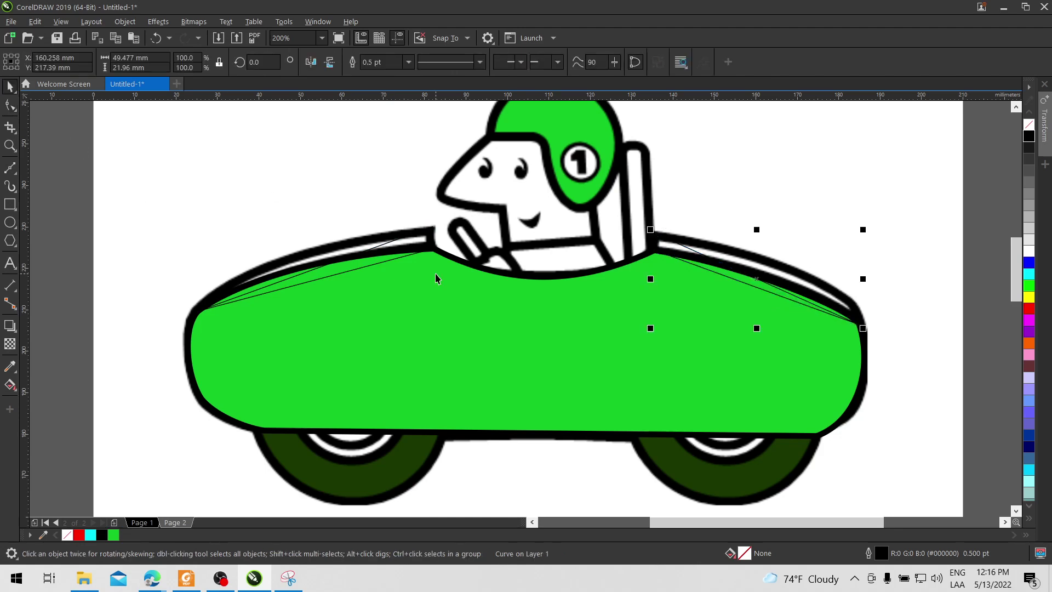
{"action": "left_click", "coordinate": [412, 259]}
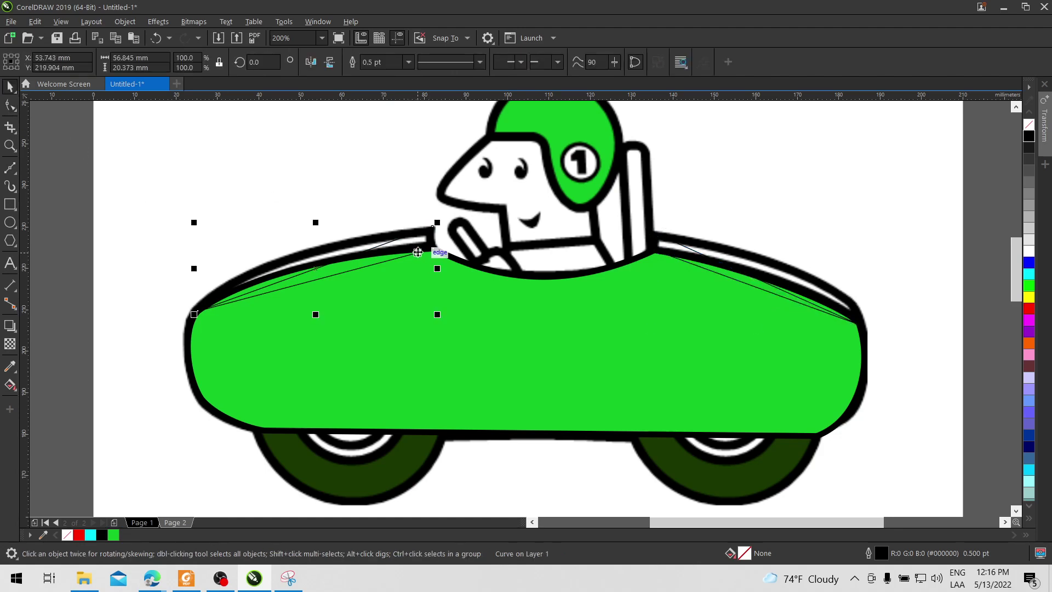
{"action": "left_click", "coordinate": [813, 310]}
{"action": "right_click", "coordinate": [1029, 308]}
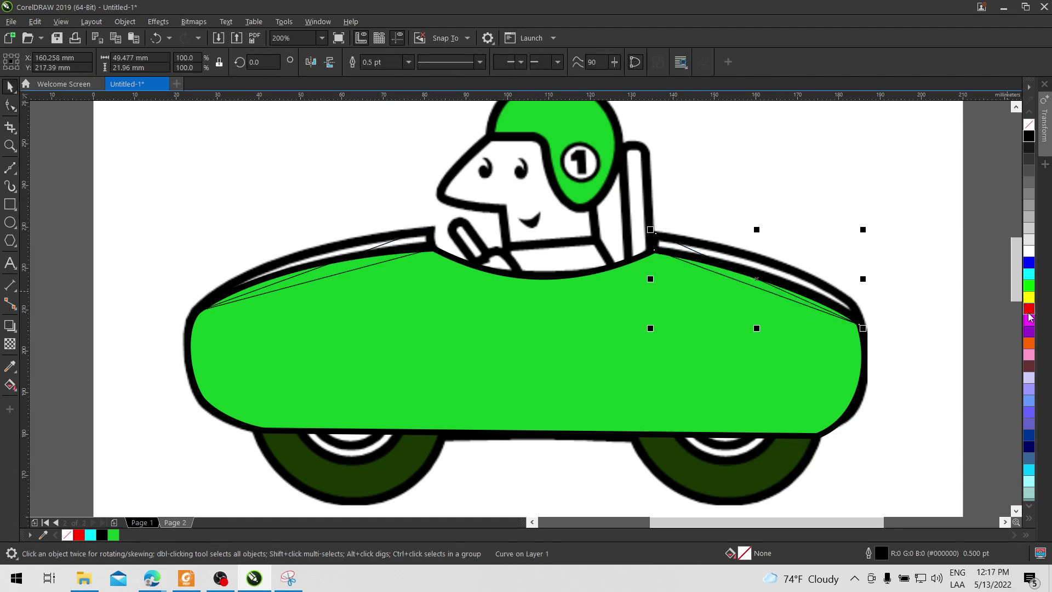
{"action": "left_click", "coordinate": [353, 271]}
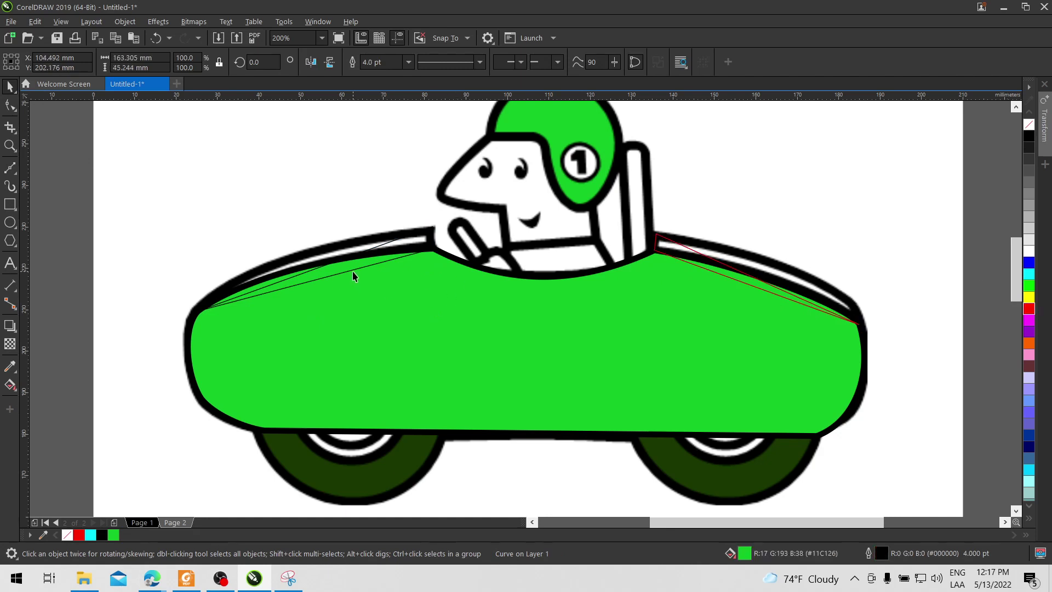
{"action": "left_click", "coordinate": [391, 242]}
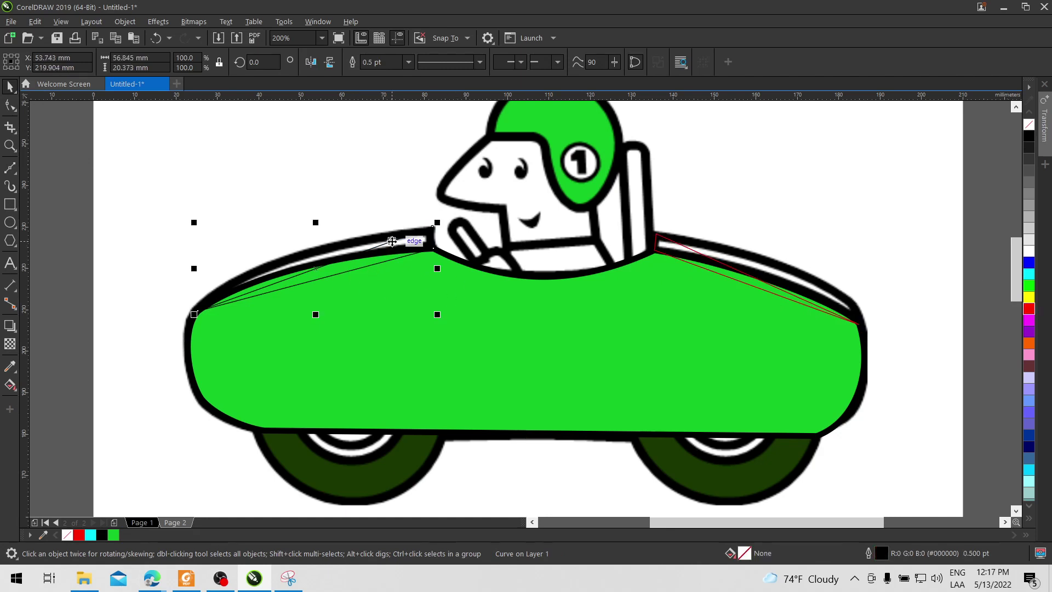
{"action": "right_click", "coordinate": [1030, 308]}
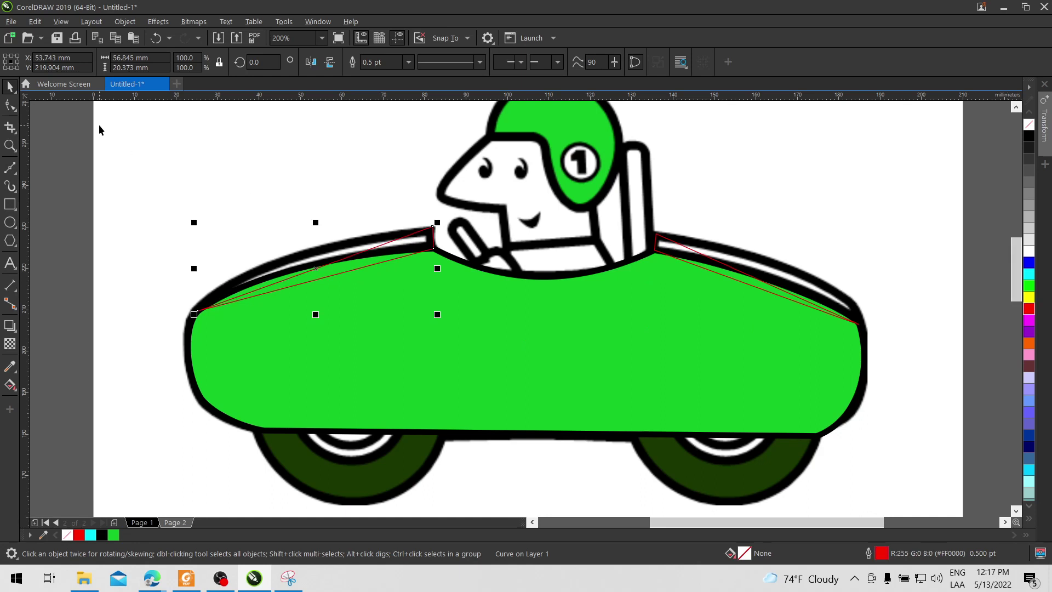
Convert the two long segments of the front hood strip to curves.
{"action": "left_click", "coordinate": [10, 105]}
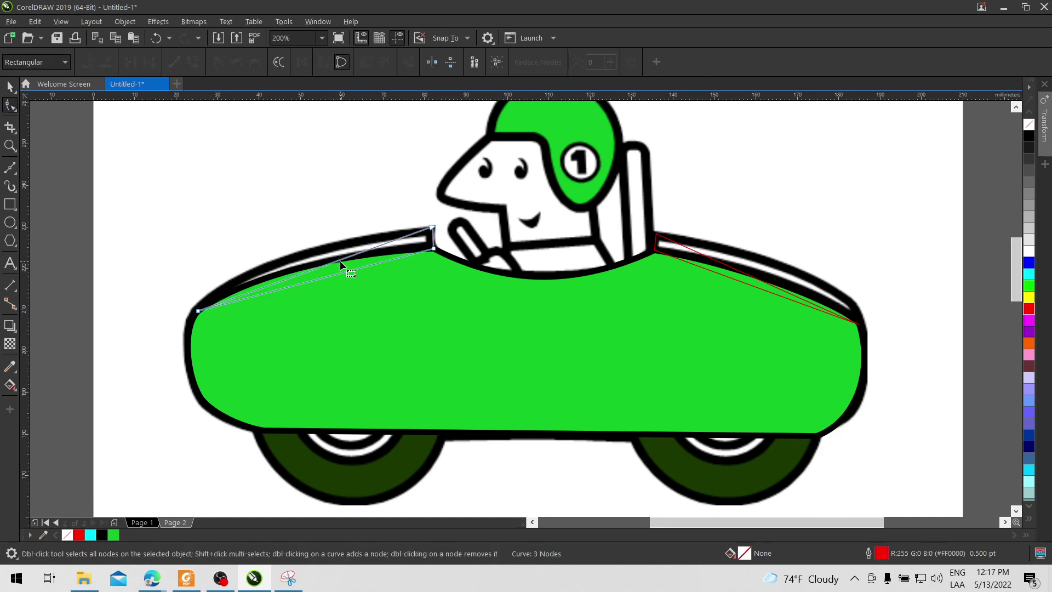
{"action": "right_click", "coordinate": [340, 262]}
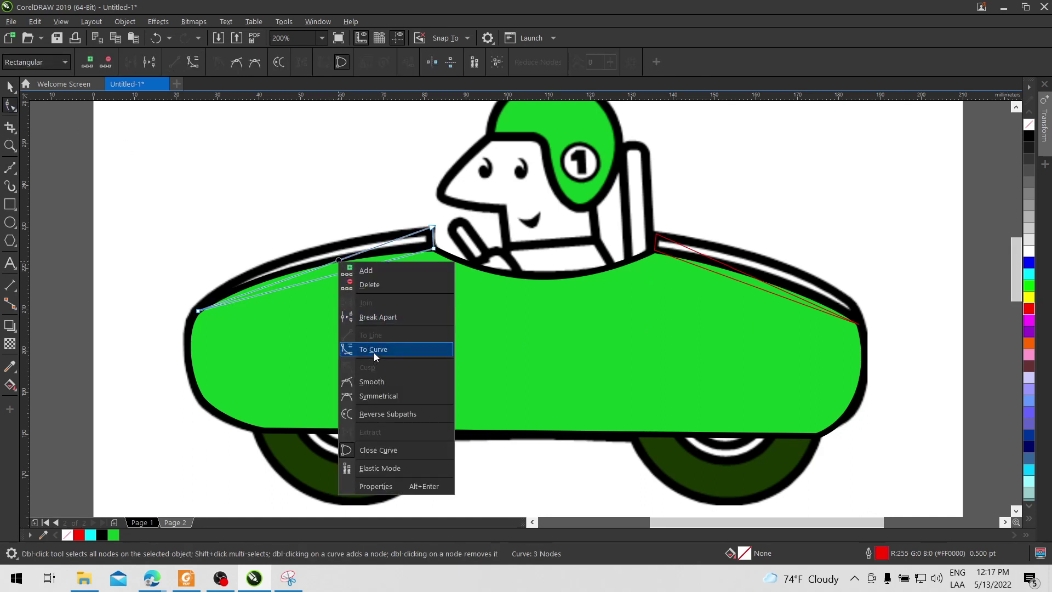
{"action": "left_click", "coordinate": [373, 351]}
{"action": "right_click", "coordinate": [354, 268]}
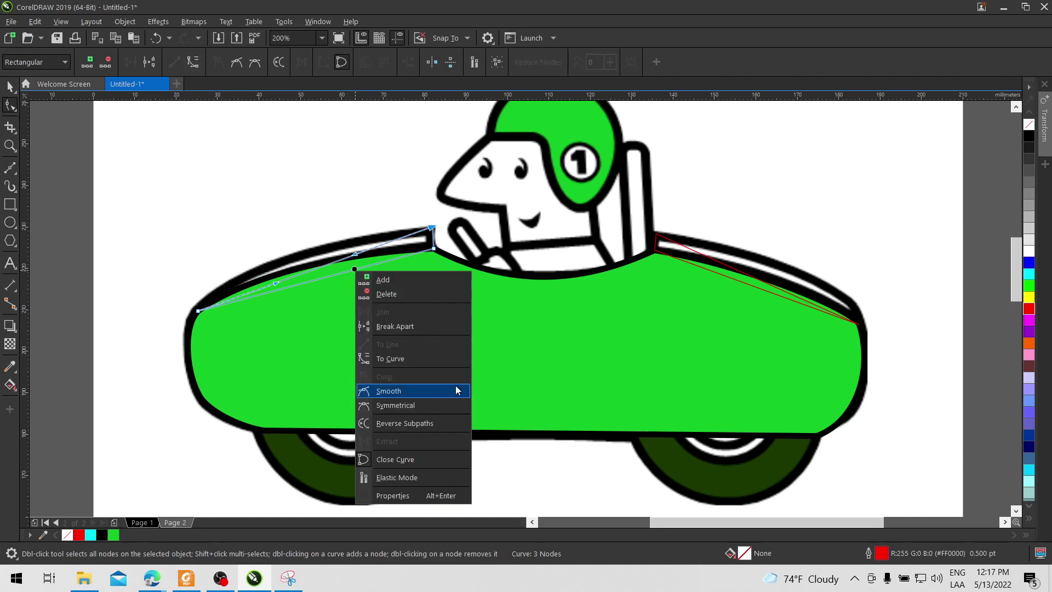
{"action": "left_click", "coordinate": [413, 360]}
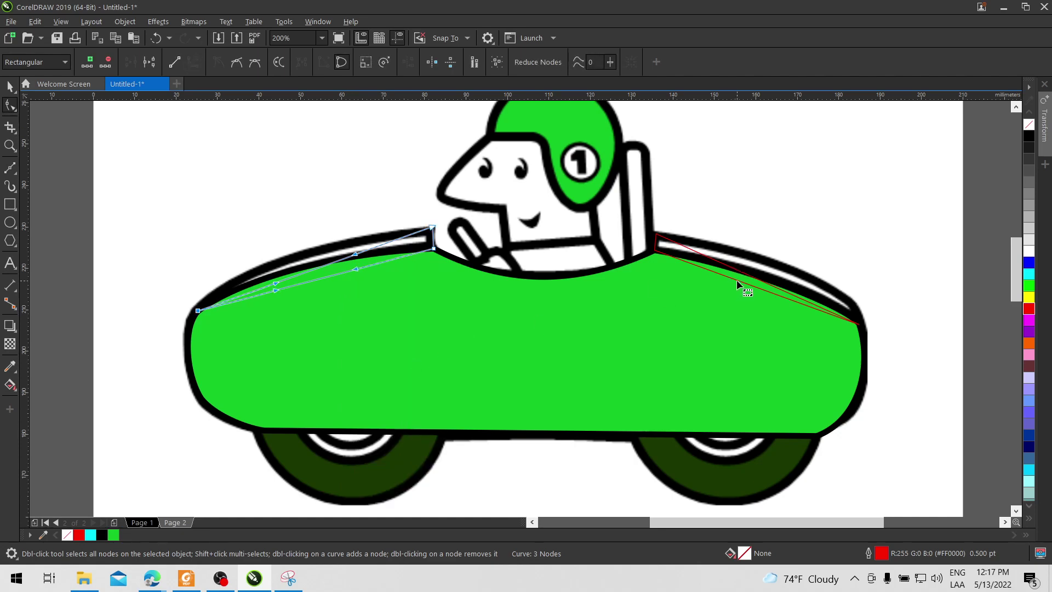
Convert the rear strip's two long segments to curves and bend them along the picture's rear contour lines.
{"action": "right_click", "coordinate": [737, 280]}
{"action": "left_click", "coordinate": [729, 278]}
{"action": "left_click", "coordinate": [729, 277]}
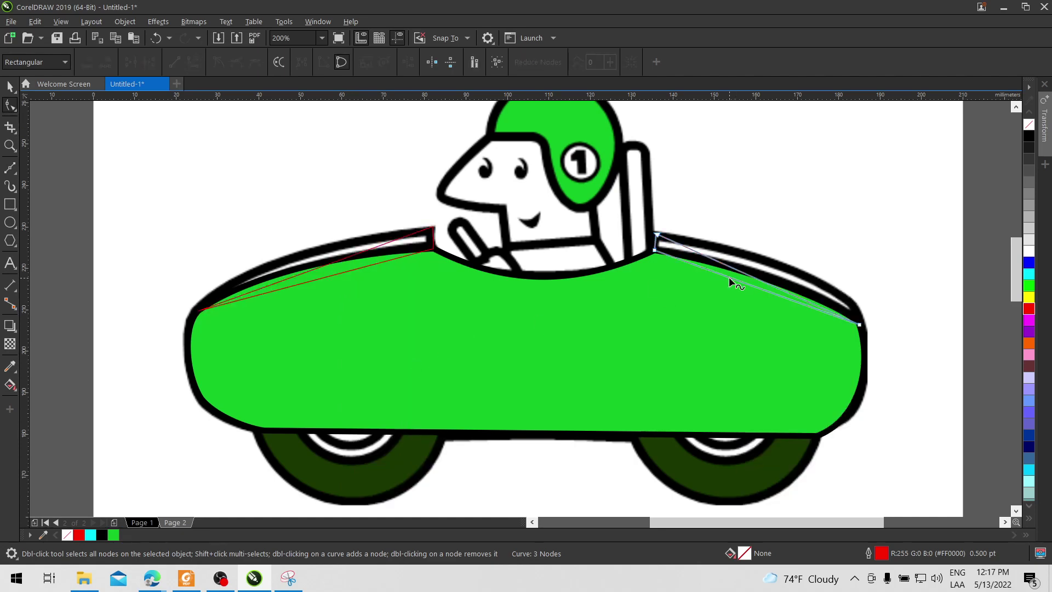
{"action": "right_click", "coordinate": [729, 277]}
{"action": "left_click", "coordinate": [772, 367]}
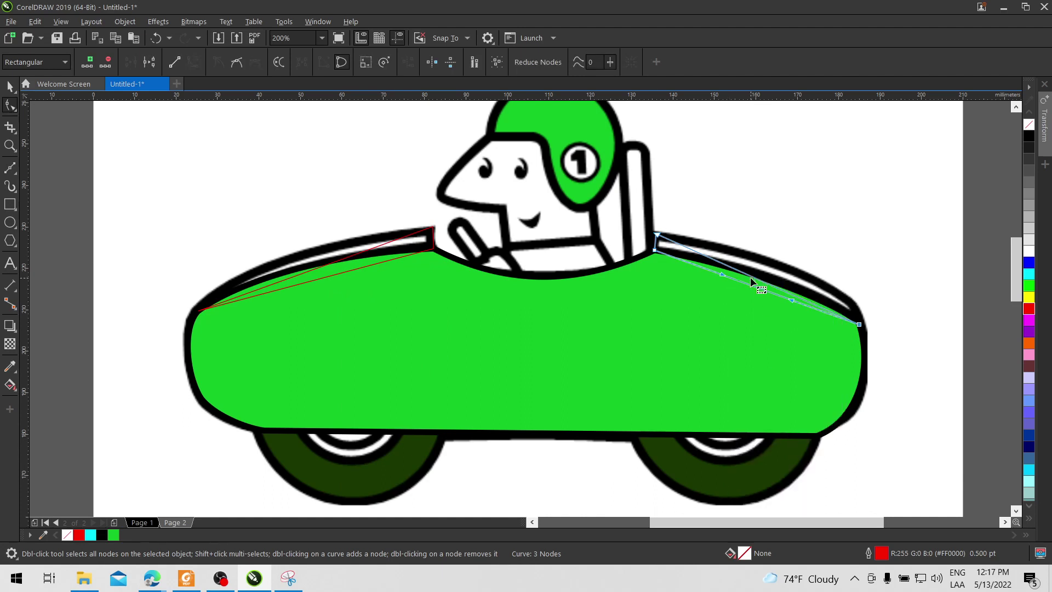
{"action": "right_click", "coordinate": [750, 277]}
{"action": "left_click", "coordinate": [783, 363]}
{"action": "mouse_move", "coordinate": [755, 281]}
{"action": "left_mouse_down"}
{"action": "mouse_move", "coordinate": [800, 275]}
{"action": "mouse_move", "coordinate": [735, 278]}
{"action": "mouse_move", "coordinate": [778, 275]}
{"action": "mouse_move", "coordinate": [665, 238]}
{"action": "mouse_move", "coordinate": [806, 278]}
{"action": "mouse_move", "coordinate": [784, 290]}
{"action": "mouse_move", "coordinate": [793, 285]}
{"action": "mouse_move", "coordinate": [767, 278]}
{"action": "mouse_move", "coordinate": [776, 281]}
{"action": "left_mouse_up"}
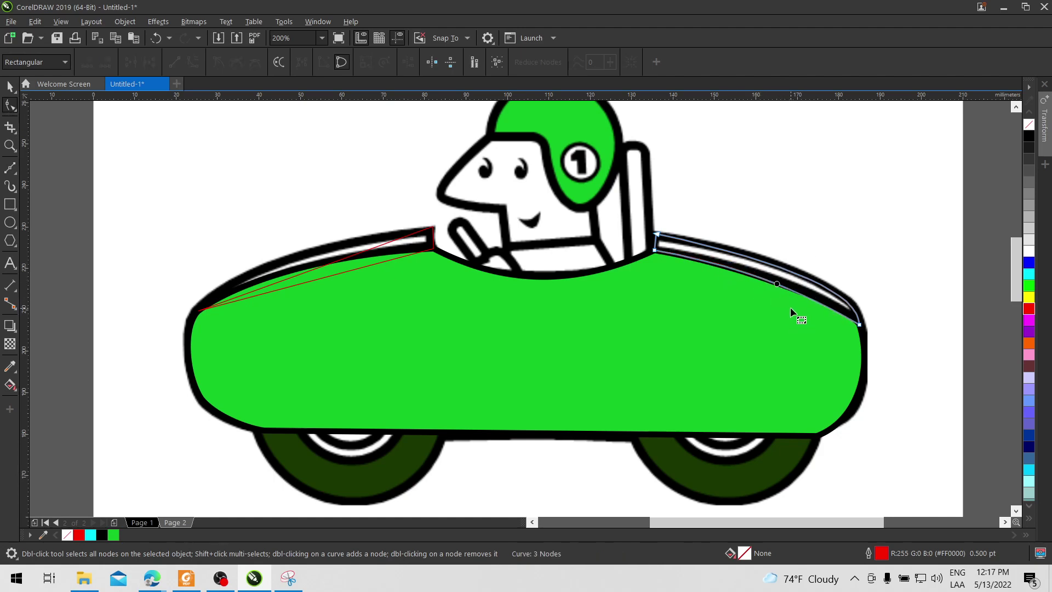
Refine the rear strip's lower curve by pulling it slightly upward and shortening its handle at the tail node.
{"action": "scroll", "coordinate": [769, 288], "scroll_direction": "up", "scroll_amount": 3}
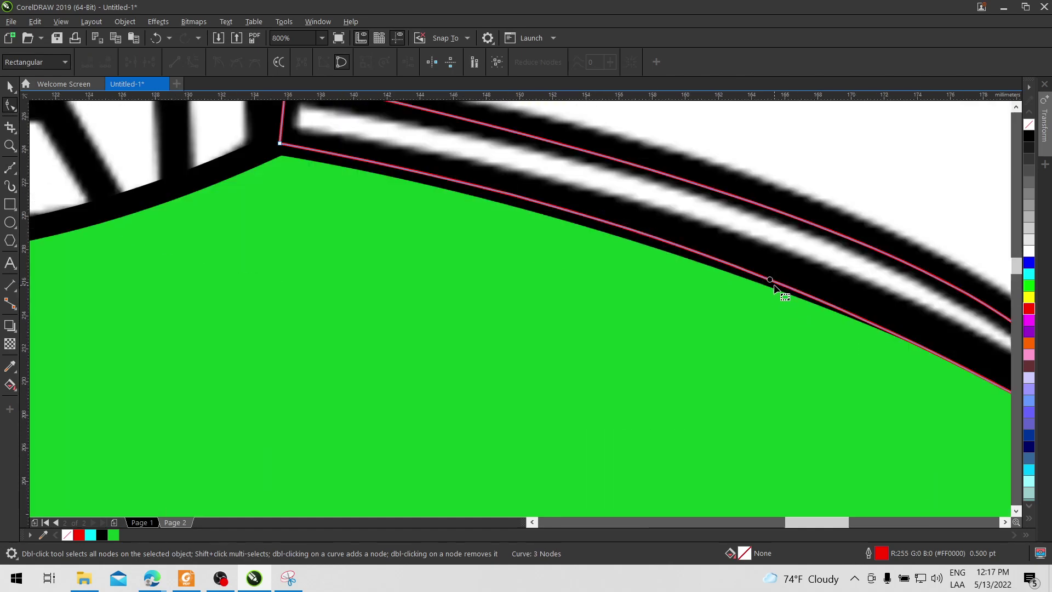
{"action": "left_click", "coordinate": [774, 282]}
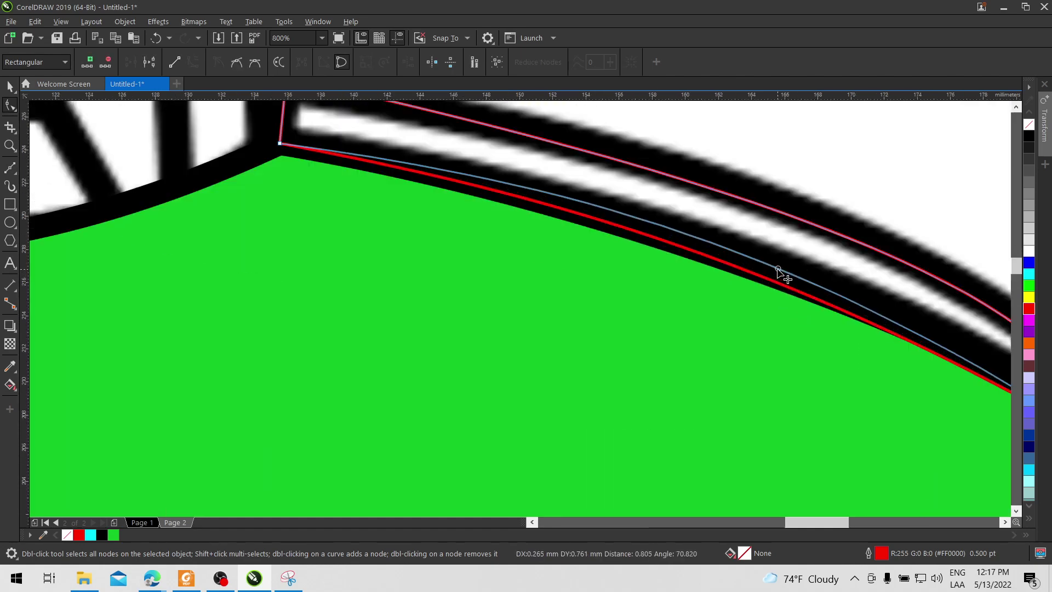
{"action": "left_click_drag", "start_coordinate": [783, 274], "coordinate": [783, 273]}
{"action": "scroll", "coordinate": [855, 312], "scroll_direction": "down", "scroll_amount": 2}
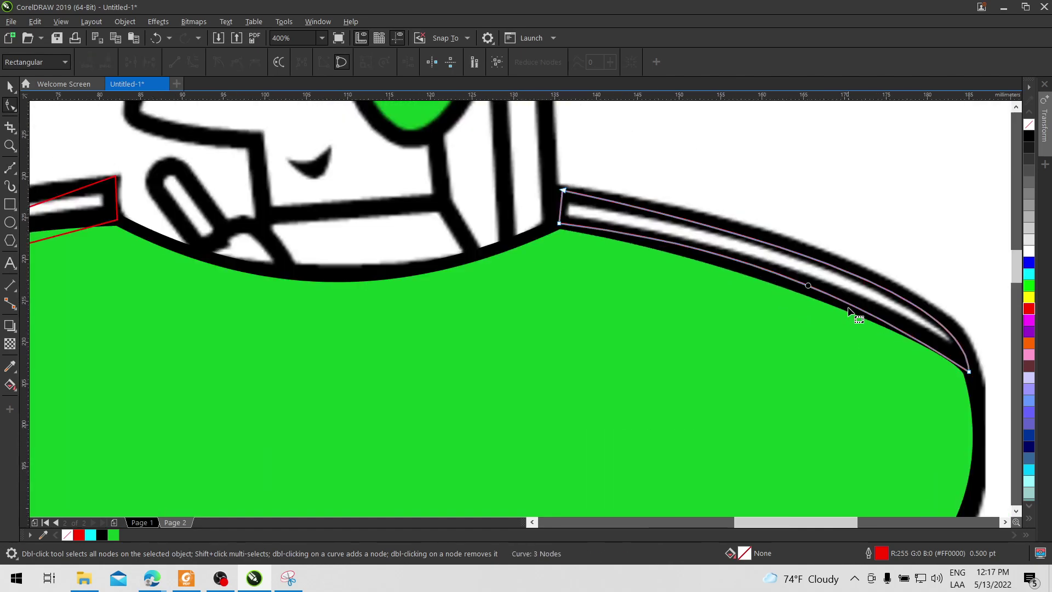
{"action": "left_click", "coordinate": [968, 373]}
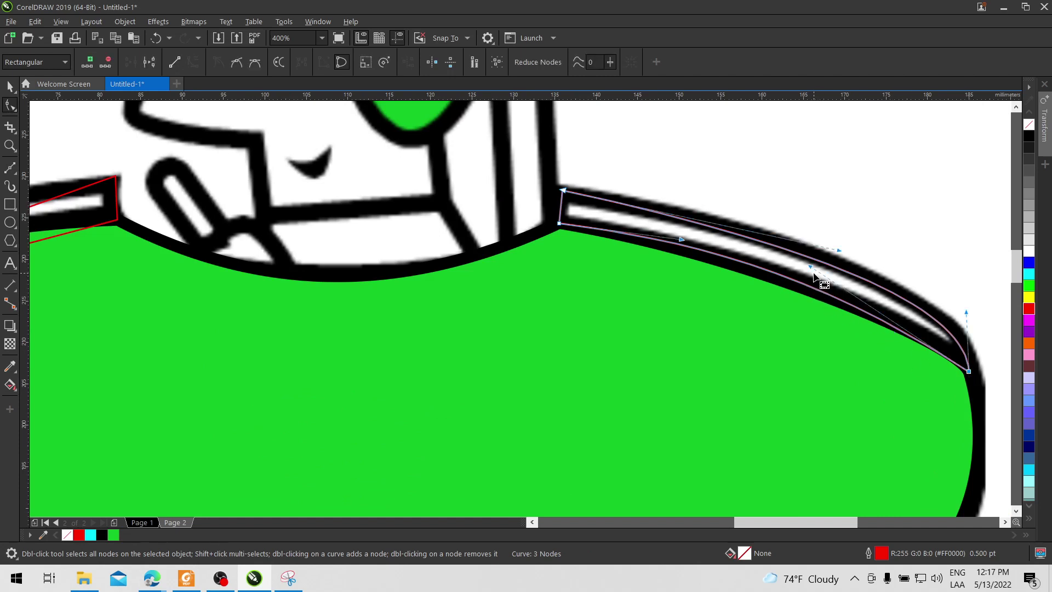
{"action": "left_click_drag", "start_coordinate": [811, 269], "coordinate": [911, 311]}
{"action": "scroll", "coordinate": [608, 296], "scroll_direction": "down", "scroll_amount": 2}
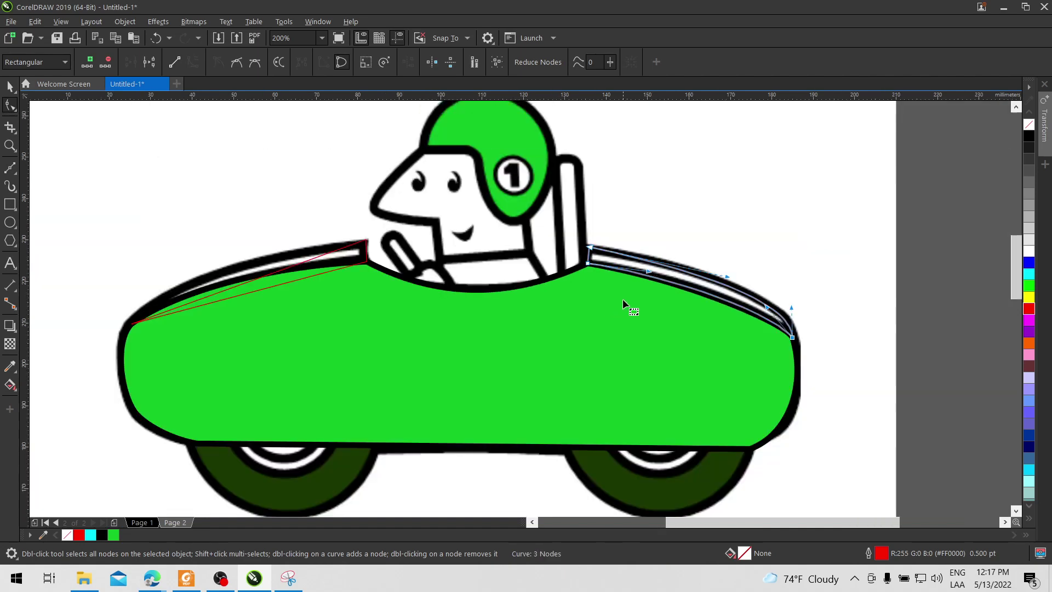
Bend the front hood strip's two long segments into curves following the picture's black contour lines.
{"action": "scroll", "coordinate": [241, 215], "scroll_direction": "up", "scroll_amount": 4}
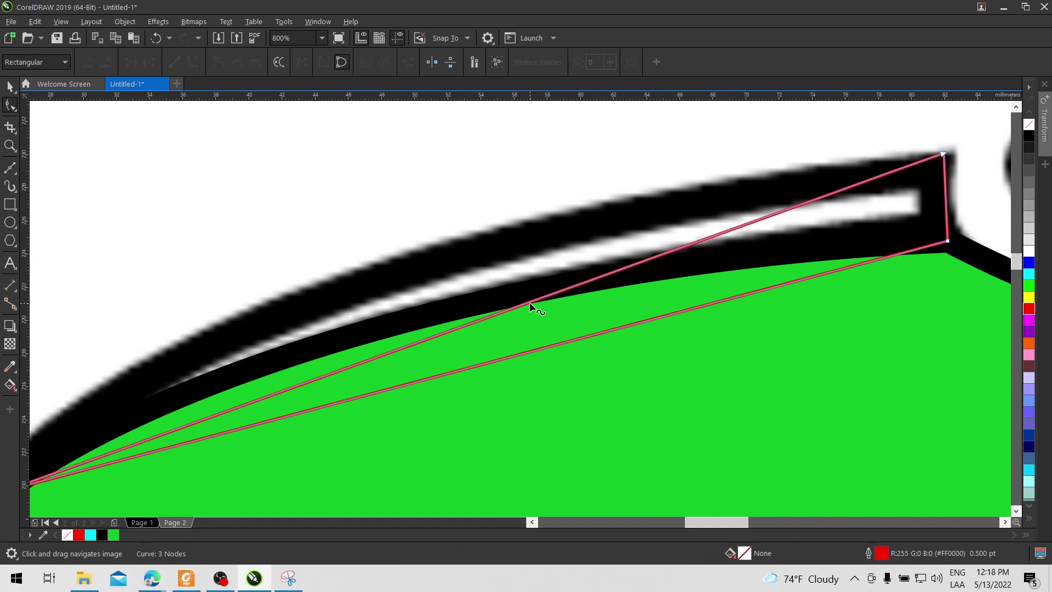
{"action": "left_click_drag", "start_coordinate": [529, 303], "coordinate": [362, 289]}
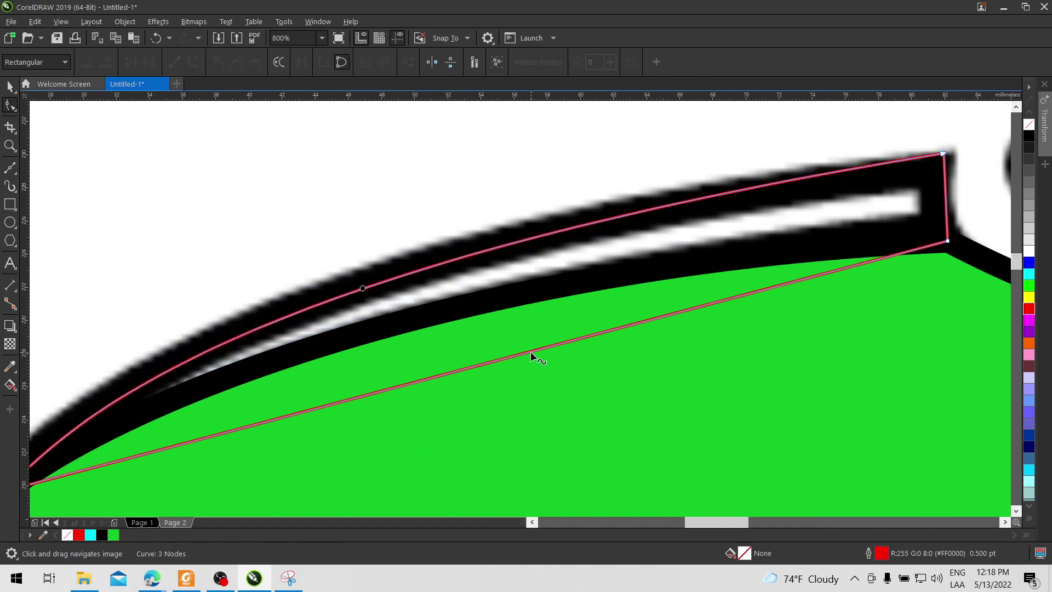
{"action": "left_click_drag", "start_coordinate": [530, 353], "coordinate": [460, 313]}
{"action": "scroll", "coordinate": [535, 312], "scroll_direction": "down", "scroll_amount": 2}
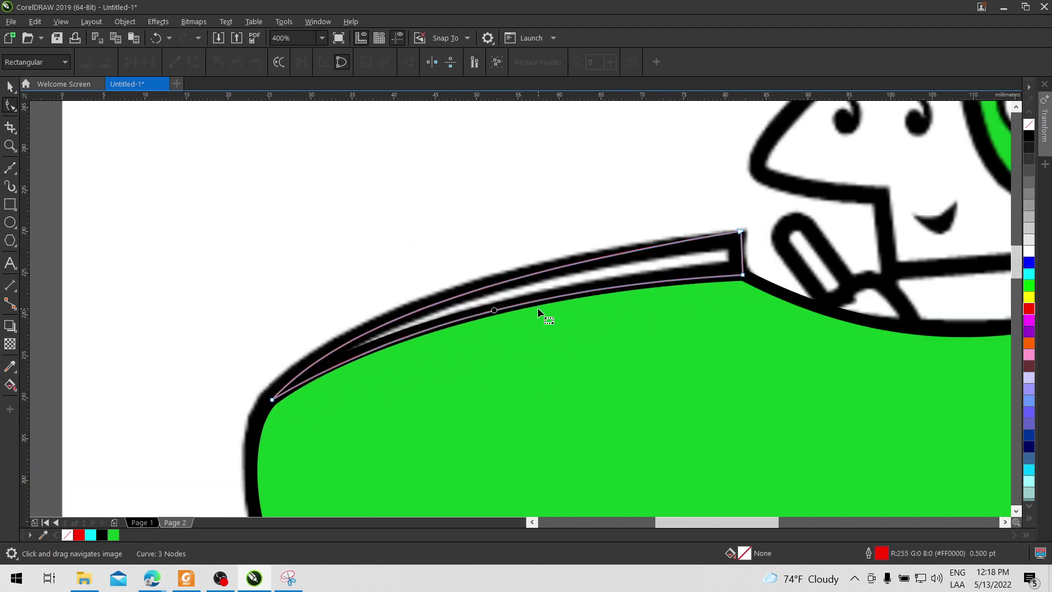
Fill the front hood strip with white and give it a black outline.
{"action": "right_click", "coordinate": [666, 173]}
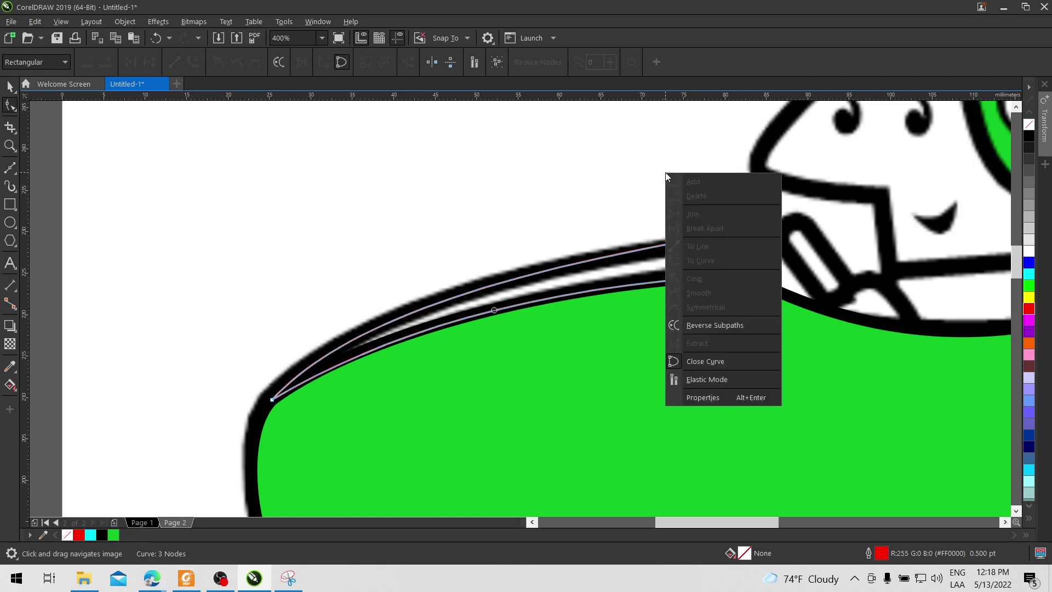
{"action": "left_click", "coordinate": [687, 148]}
{"action": "key", "text": "space"}
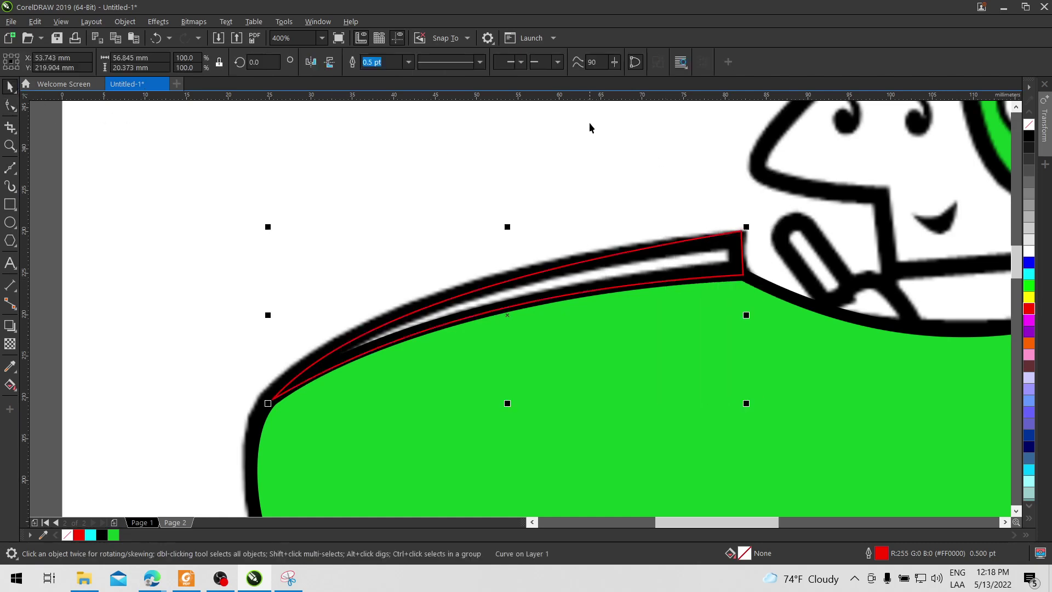
{"action": "left_click", "coordinate": [1029, 251]}
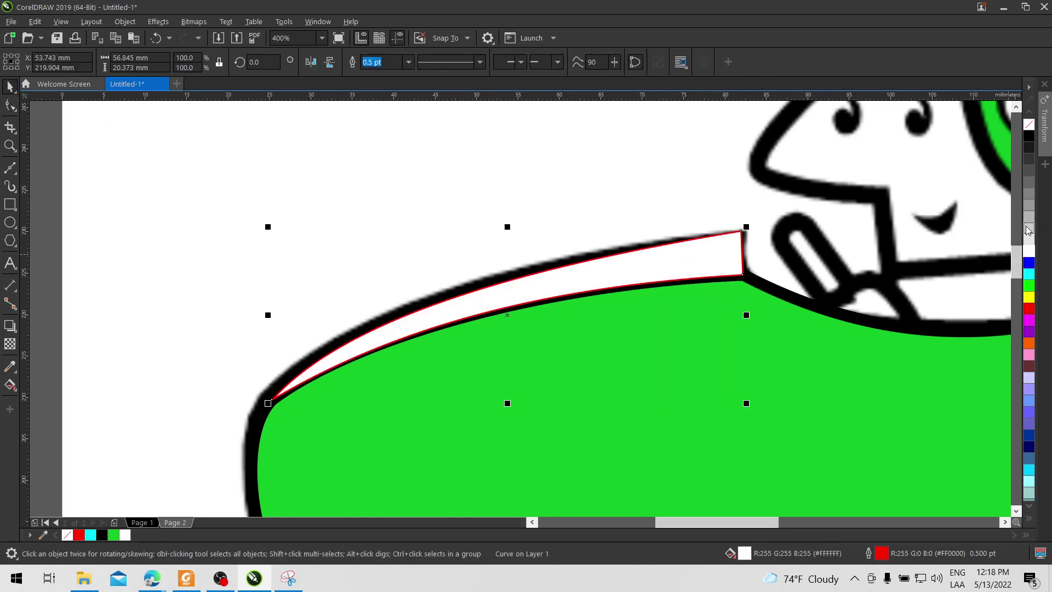
{"action": "right_click", "coordinate": [1030, 137]}
Fill the rear strip with white and give it a black outline.
{"action": "left_click_drag", "start_coordinate": [831, 204], "coordinate": [487, 219]}
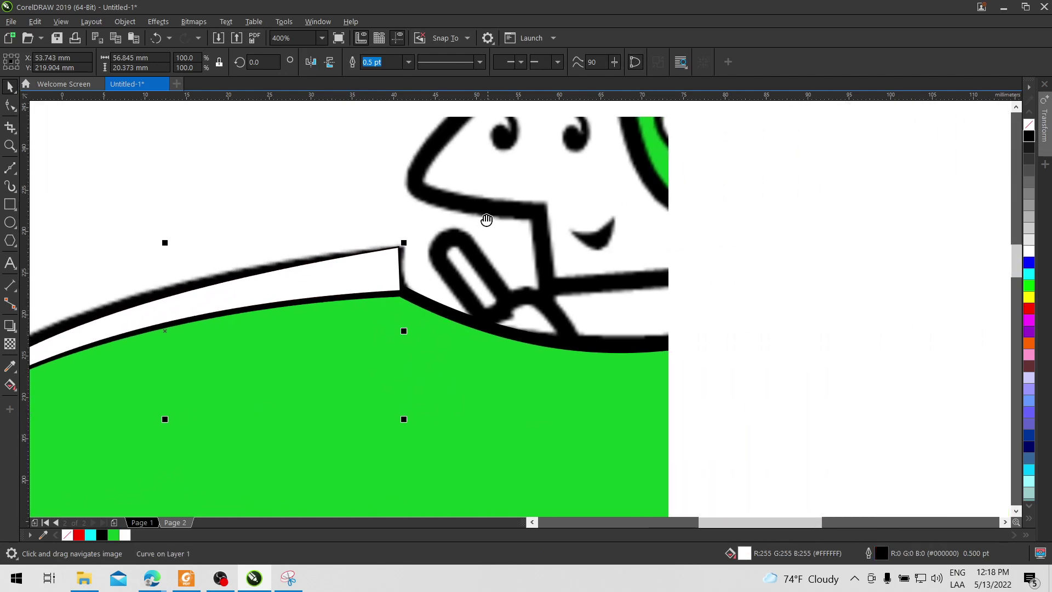
{"action": "scroll", "coordinate": [601, 276], "scroll_direction": "down", "scroll_amount": 2}
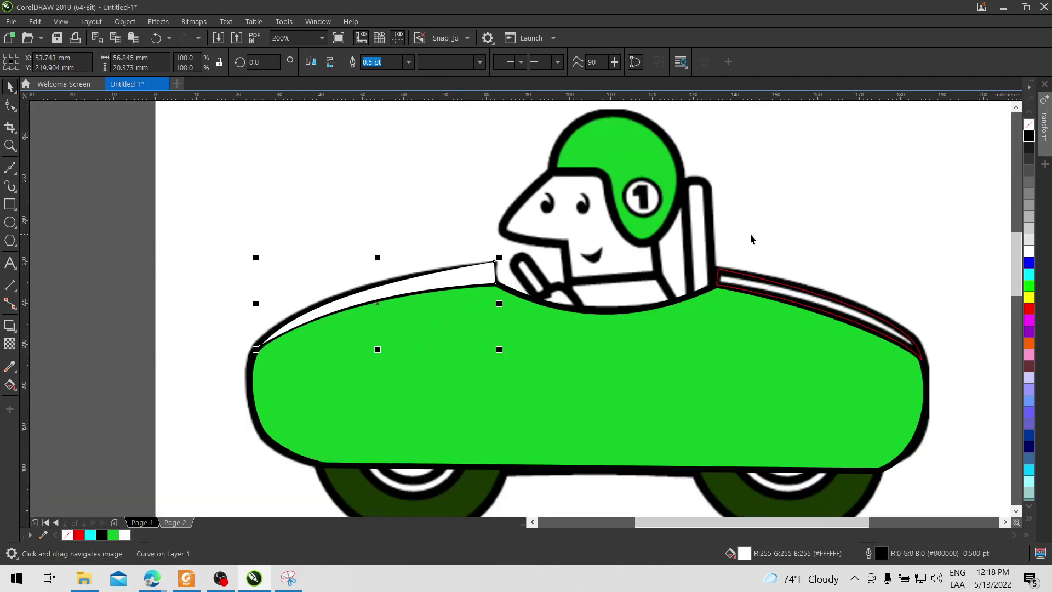
{"action": "left_click", "coordinate": [818, 303]}
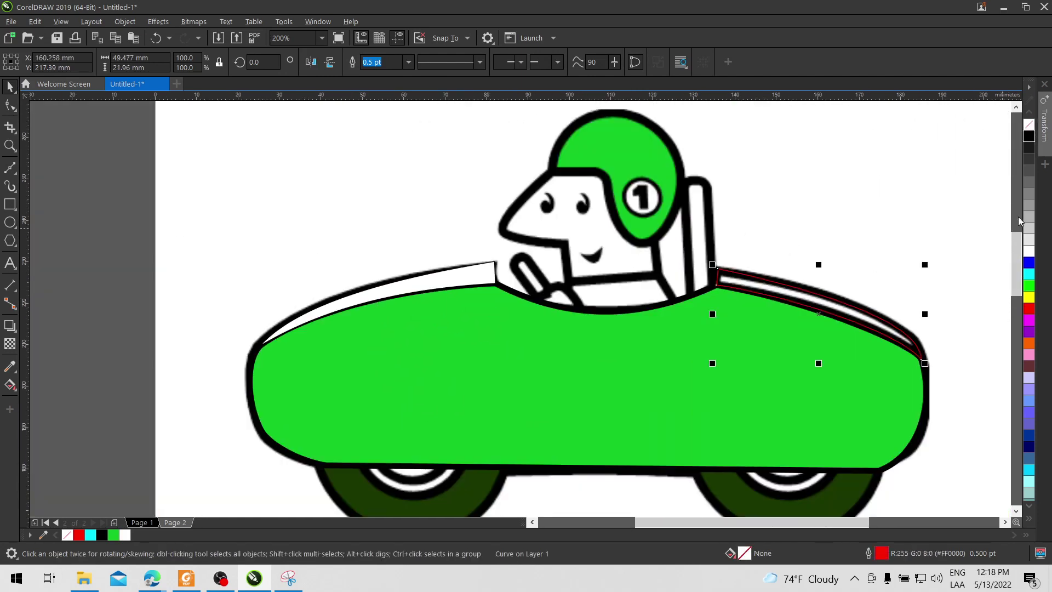
{"action": "left_click", "coordinate": [1024, 254]}
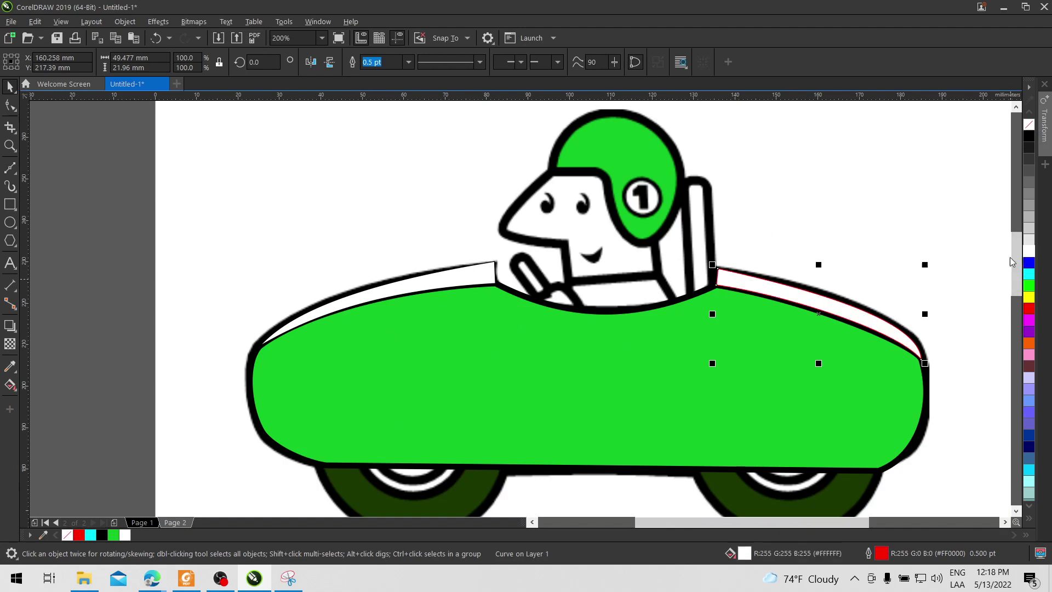
{"action": "right_click", "coordinate": [1029, 137]}
Set the outline width of both the front and rear strips to 4.0 pt, matching the green body.
{"action": "left_click", "coordinate": [561, 394]}
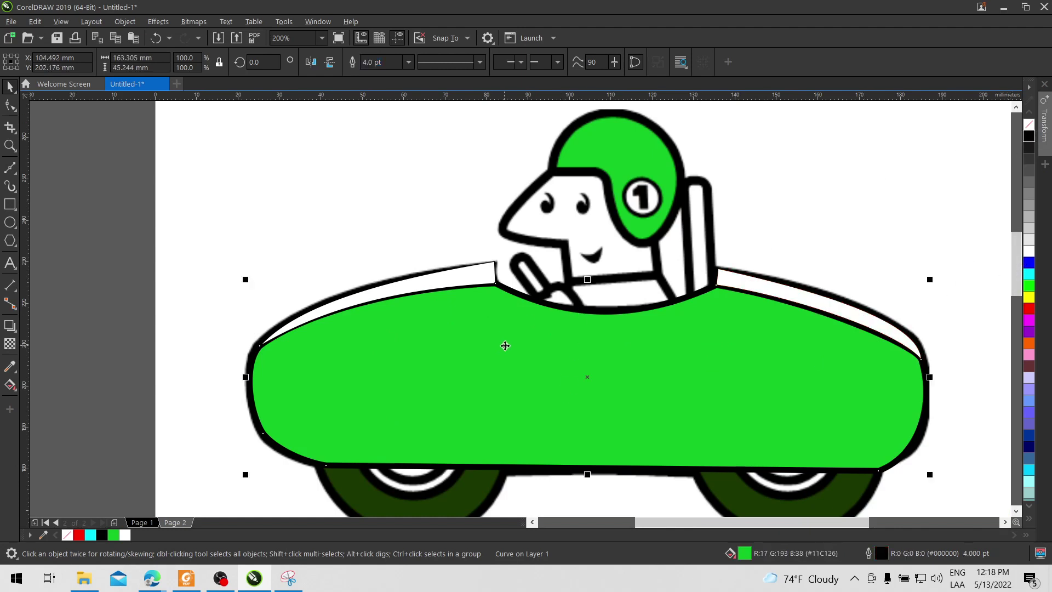
{"action": "left_click", "coordinate": [465, 274]}
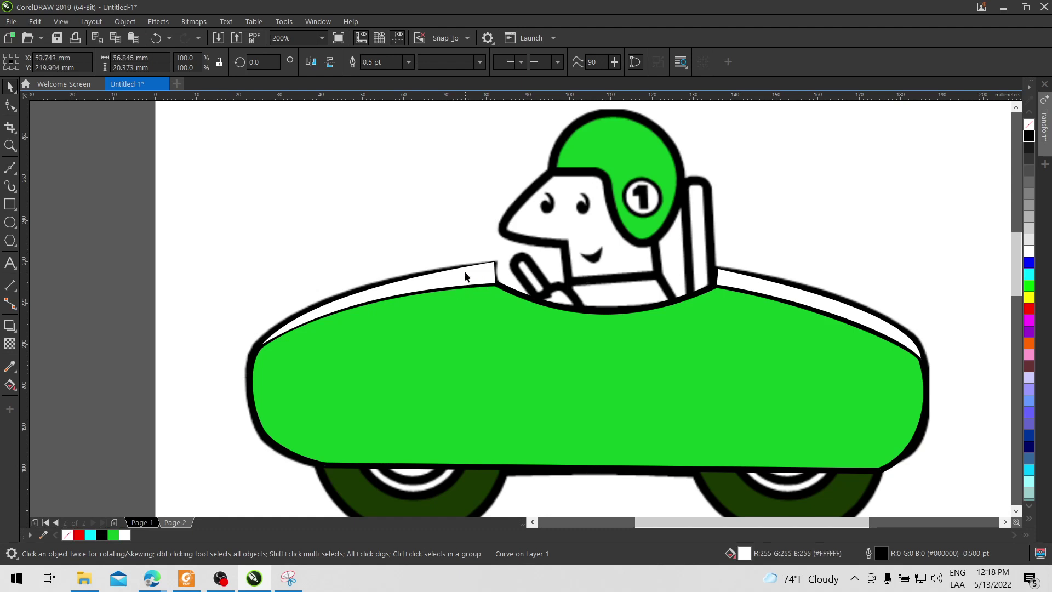
{"action": "left_click", "coordinate": [408, 62]}
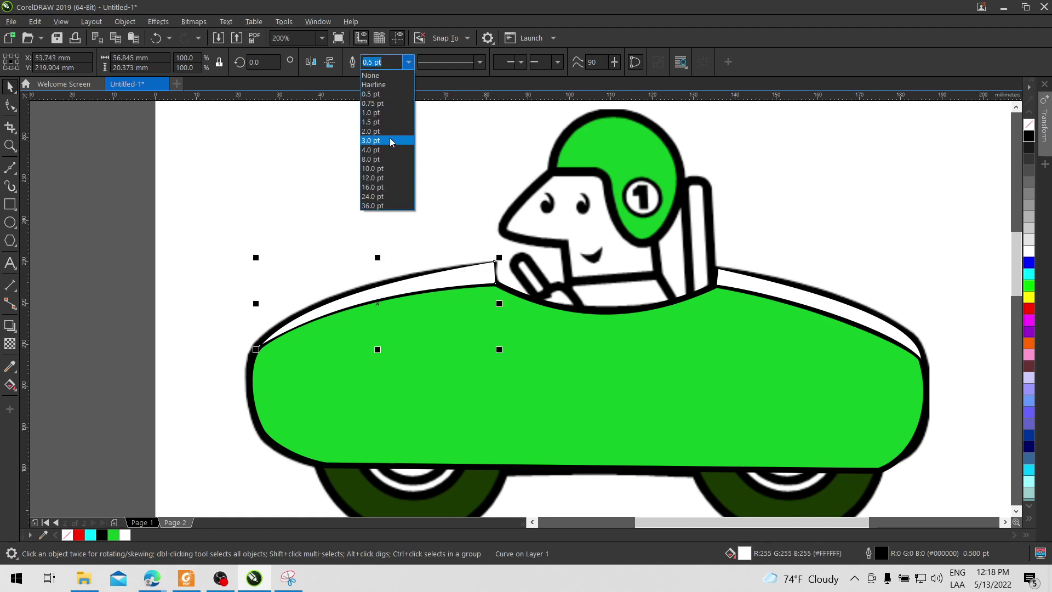
{"action": "left_click", "coordinate": [388, 150]}
{"action": "left_click", "coordinate": [863, 242]}
{"action": "left_click", "coordinate": [822, 296]}
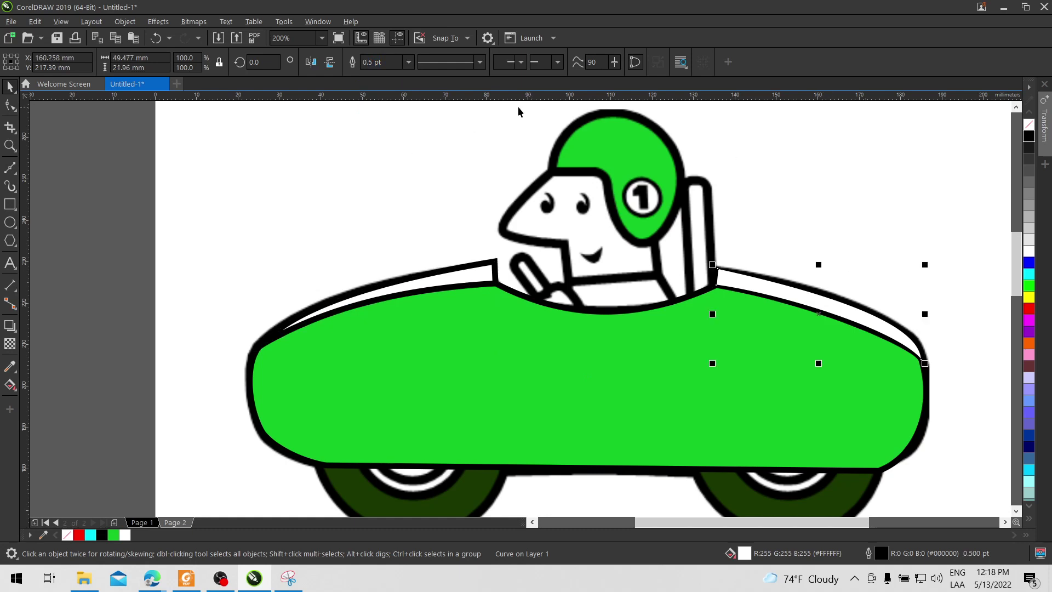
{"action": "left_click", "coordinate": [408, 62]}
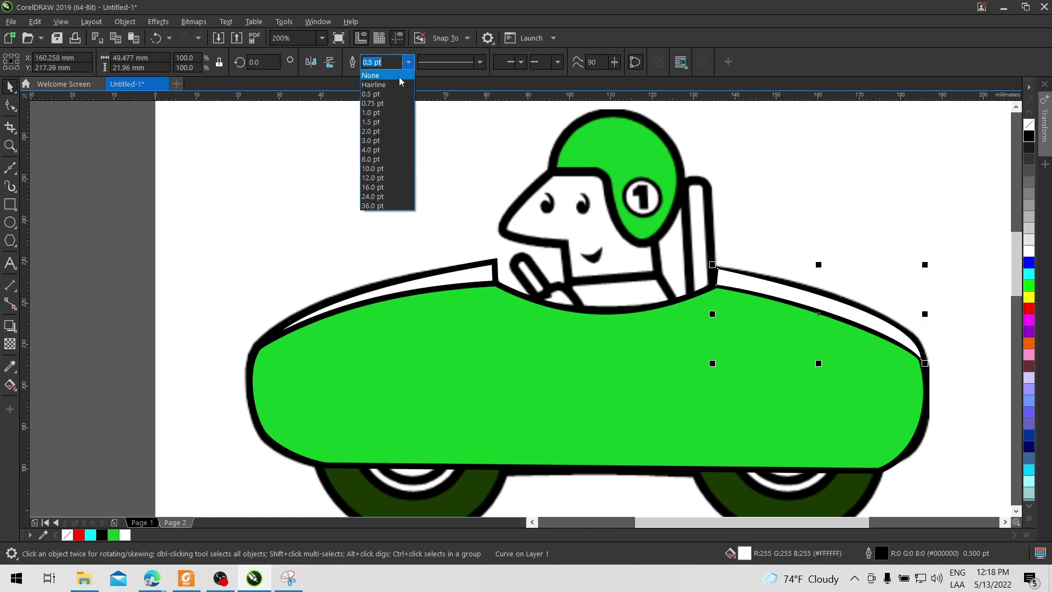
{"action": "left_click", "coordinate": [384, 150]}
{"action": "left_click", "coordinate": [816, 209]}
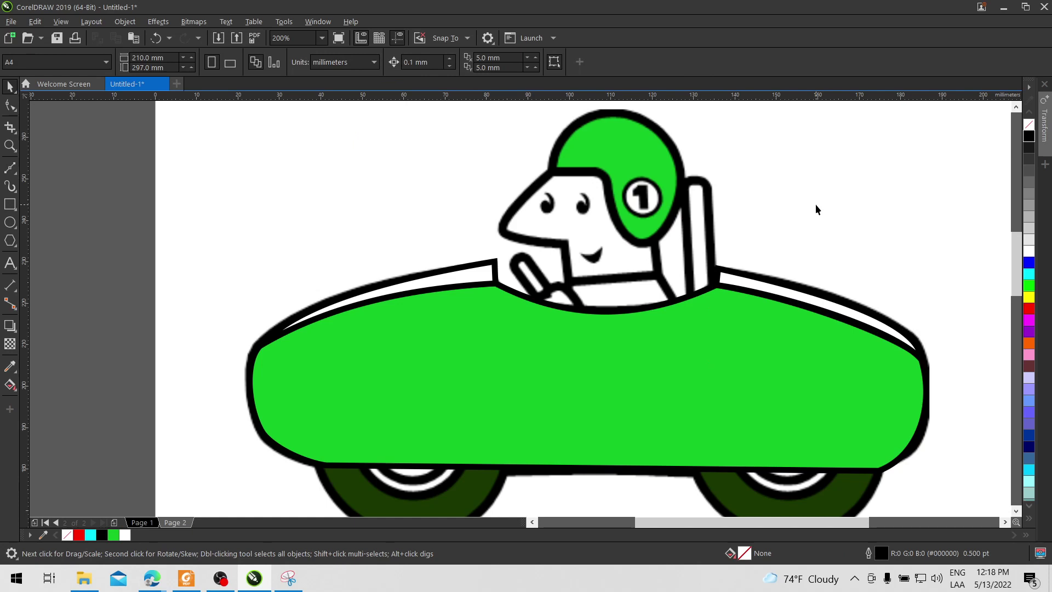
Group the front and rear strips together.
{"action": "left_click", "coordinate": [487, 271]}
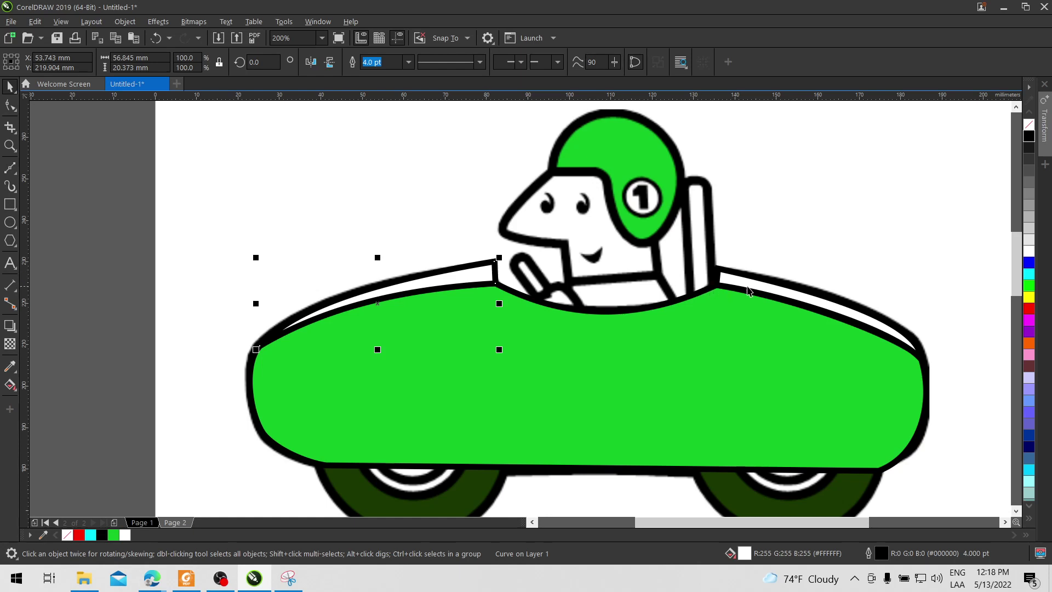
{"action": "left_click", "coordinate": [765, 284]}
{"action": "left_click", "coordinate": [475, 271], "text": "shift"}
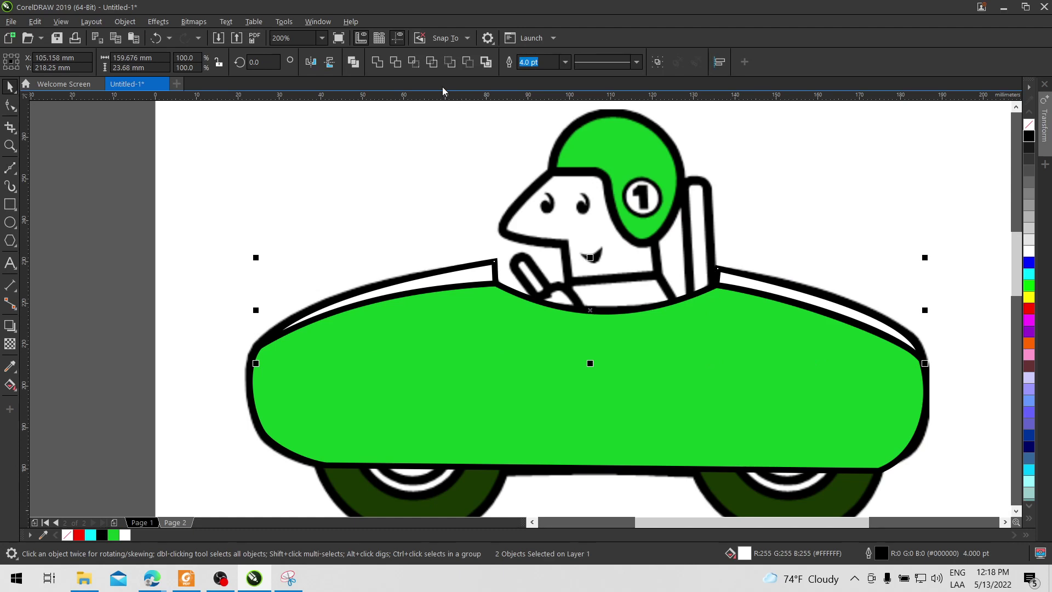
{"action": "key", "text": "ctrl+g"}
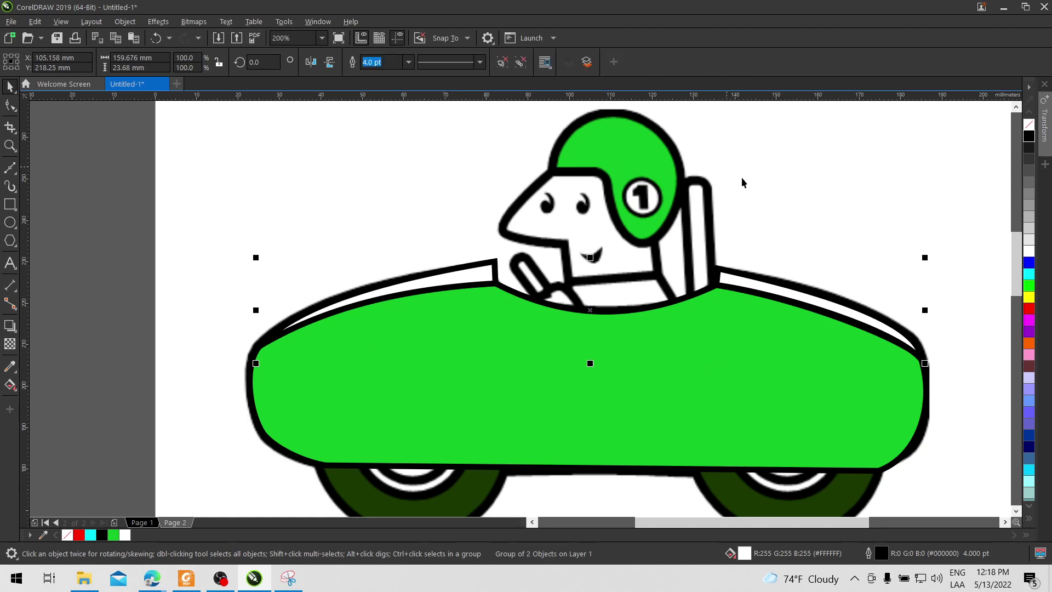
Try to send the grouped strips to the back of the page.
{"action": "right_click", "coordinate": [842, 309]}
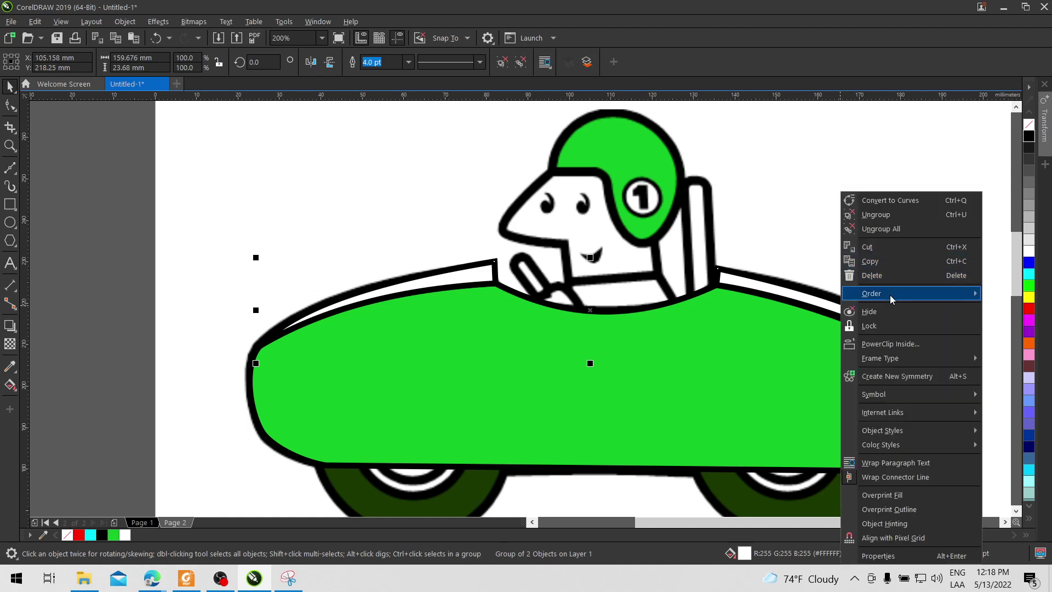
{"action": "mouse_move", "coordinate": [886, 294]}
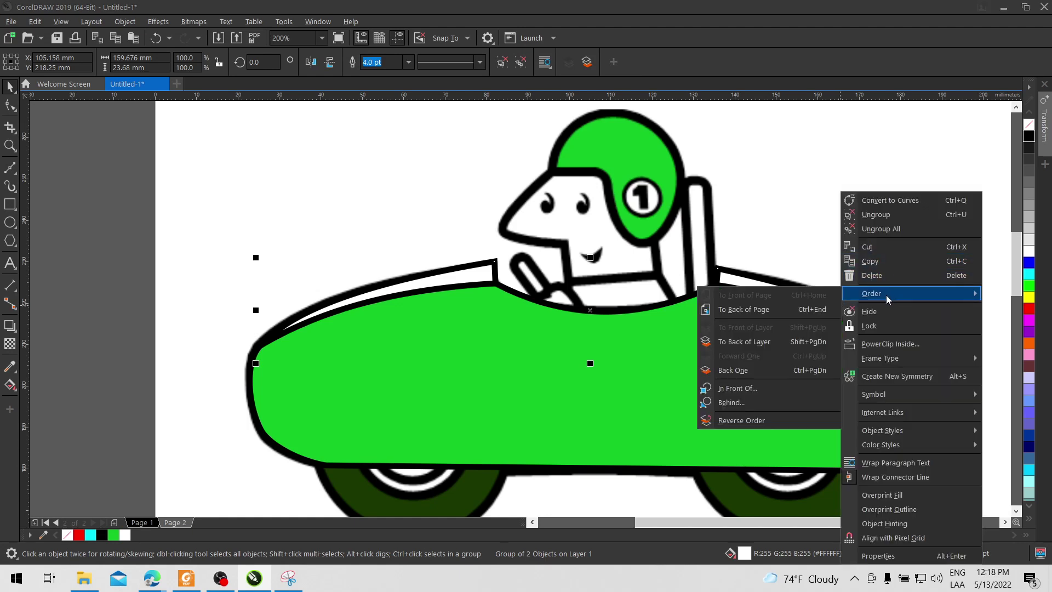
{"action": "left_click", "coordinate": [774, 311]}
{"action": "left_click", "coordinate": [824, 220]}
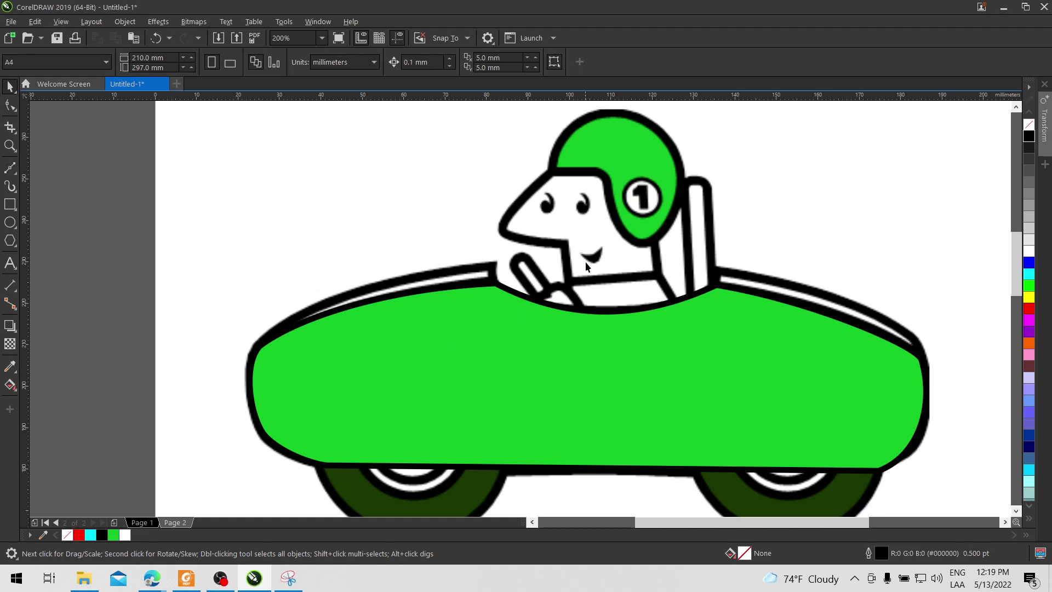
{"action": "left_click", "coordinate": [507, 290]}
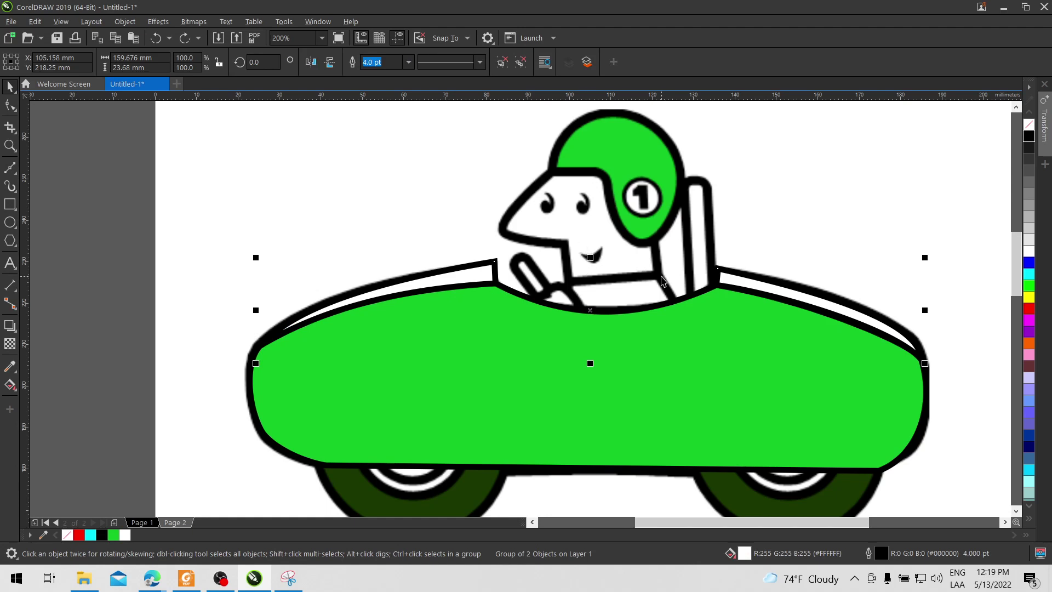
Order the grouped strips directly behind the green body shape.
{"action": "right_click", "coordinate": [752, 279]}
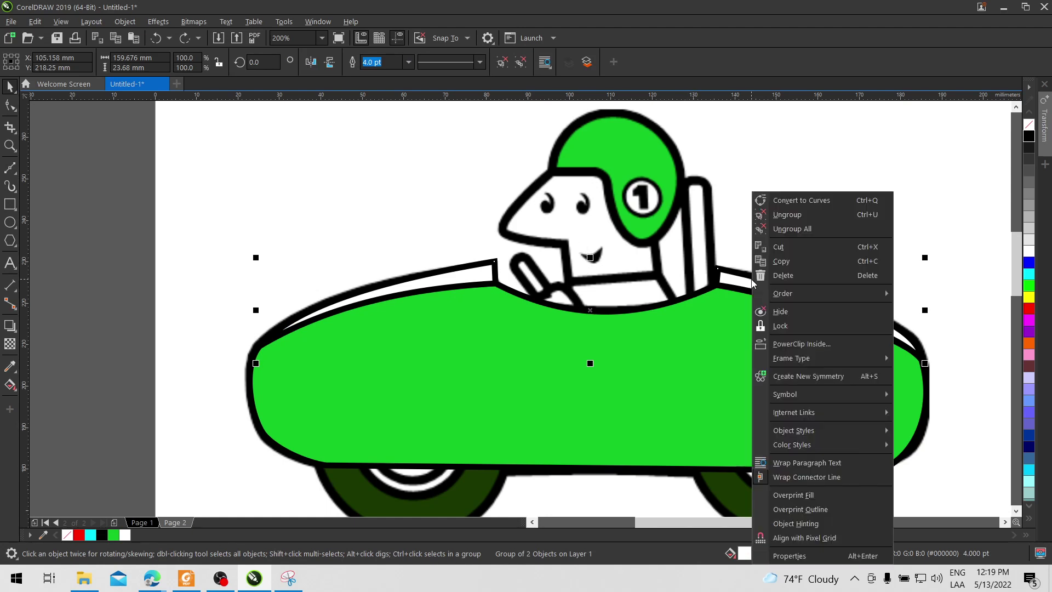
{"action": "mouse_move", "coordinate": [813, 295]}
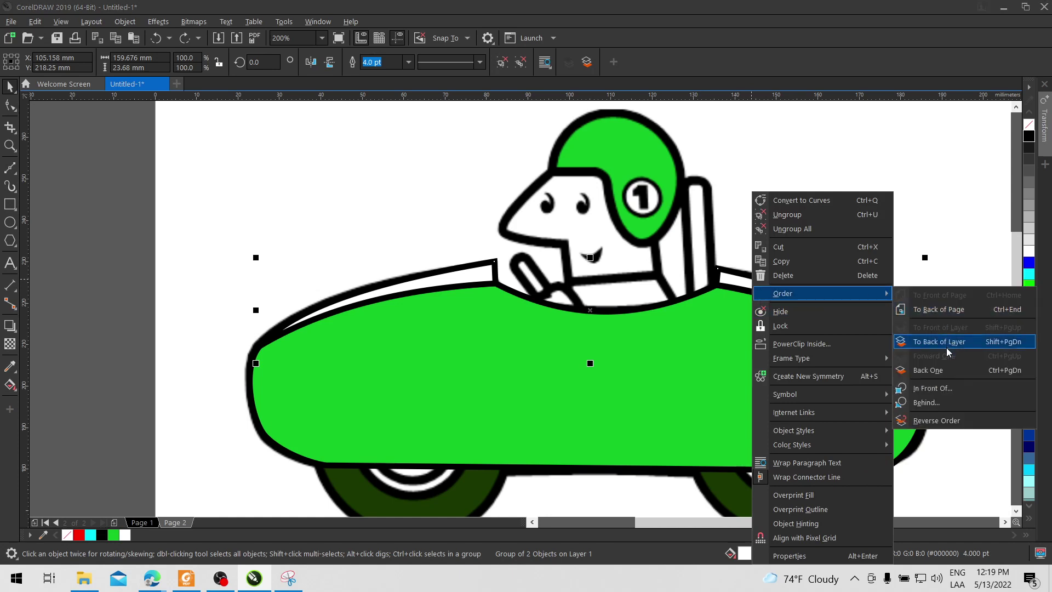
{"action": "left_click", "coordinate": [927, 403]}
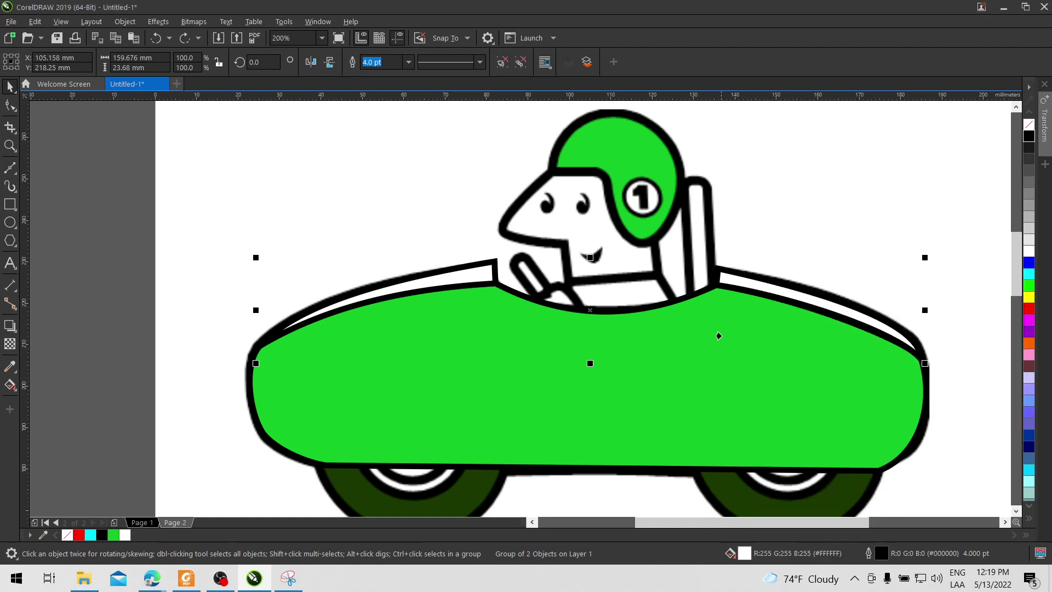
{"action": "left_click", "coordinate": [769, 372]}
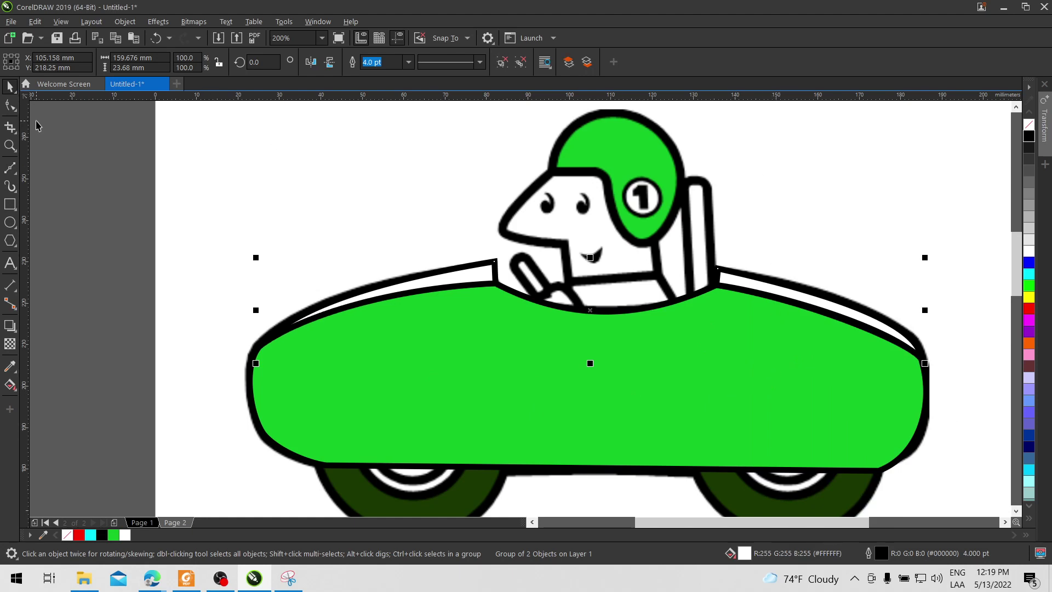
{"action": "left_click", "coordinate": [278, 182]}
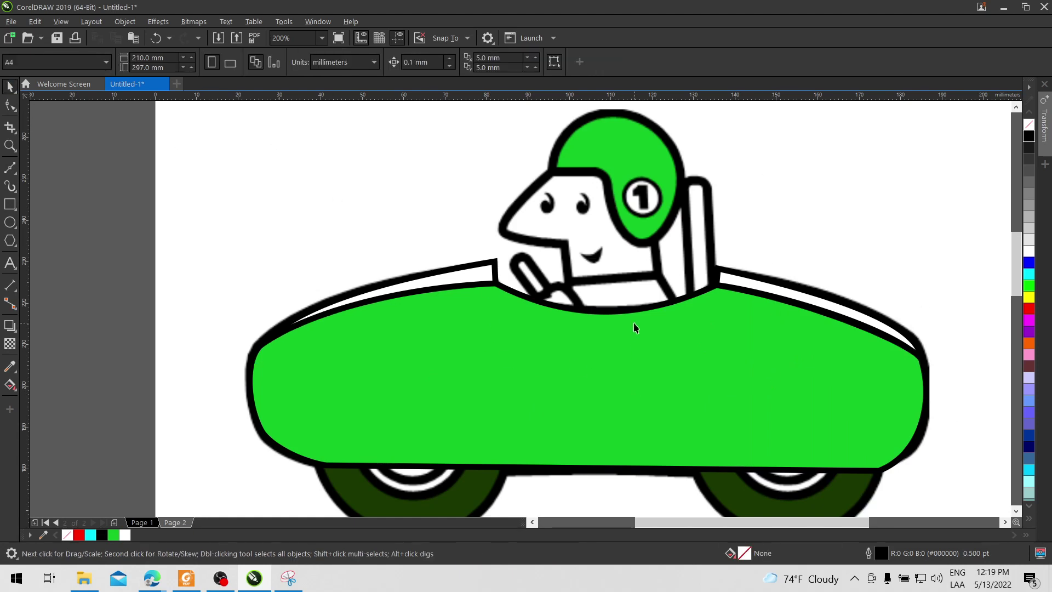
Try shifting the green body upward over the strips, and move it back down to its starting height.
{"action": "left_click", "coordinate": [620, 356]}
{"action": "left_click_drag", "start_coordinate": [658, 363], "coordinate": [657, 359]}
{"action": "key", "text": "Up"}
{"action": "key", "text": "Up"}
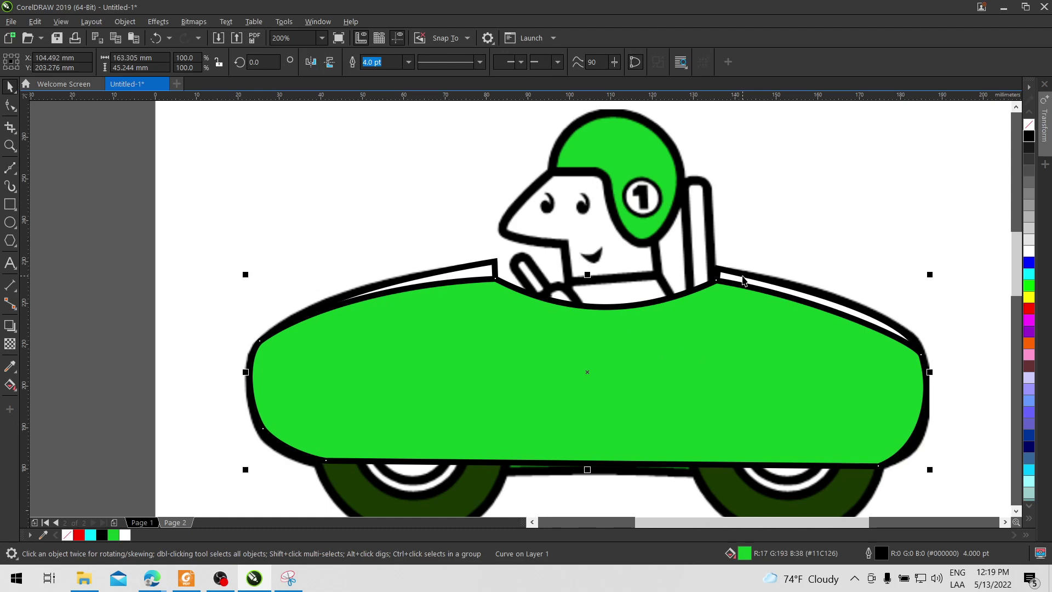
{"action": "key", "text": "Up"}
{"action": "key", "text": "Up"}
{"action": "key", "text": "Up"}
{"action": "key", "text": "Up"}
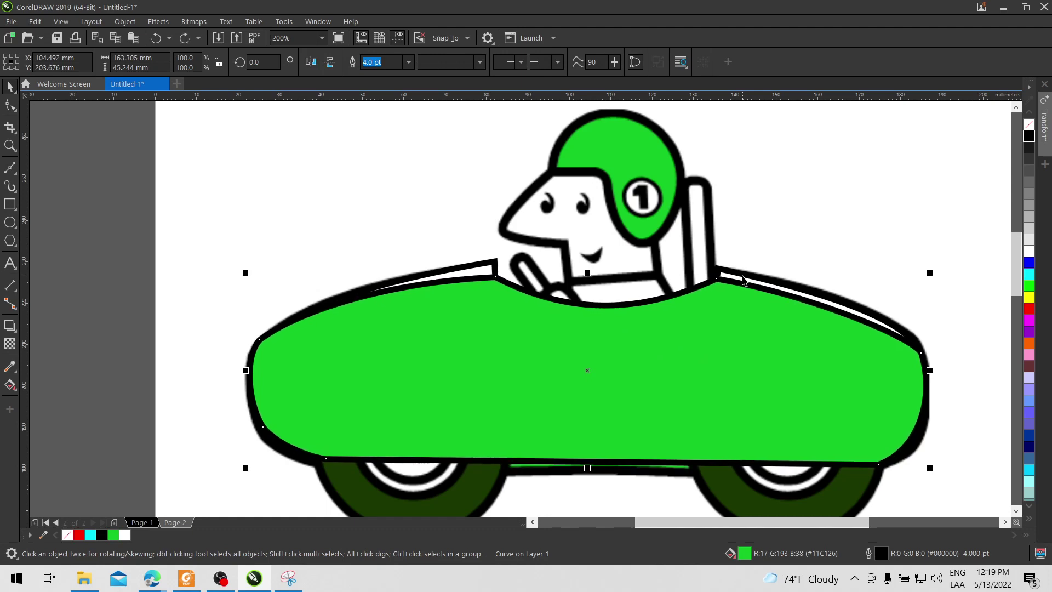
{"action": "key", "text": "Down"}
{"action": "key", "text": "Down"}
{"action": "key", "text": "Down"}
{"action": "key", "text": "Down"}
{"action": "key", "text": "Down"}
{"action": "key", "text": "Down"}
{"action": "key", "text": "Down"}
{"action": "key", "text": "Down"}
{"action": "key", "text": "Down"}
{"action": "key", "text": "Down"}
{"action": "key", "text": "Down"}
{"action": "key", "text": "Down"}
{"action": "key", "text": "Down"}
{"action": "key", "text": "Down"}
{"action": "key", "text": "Down"}
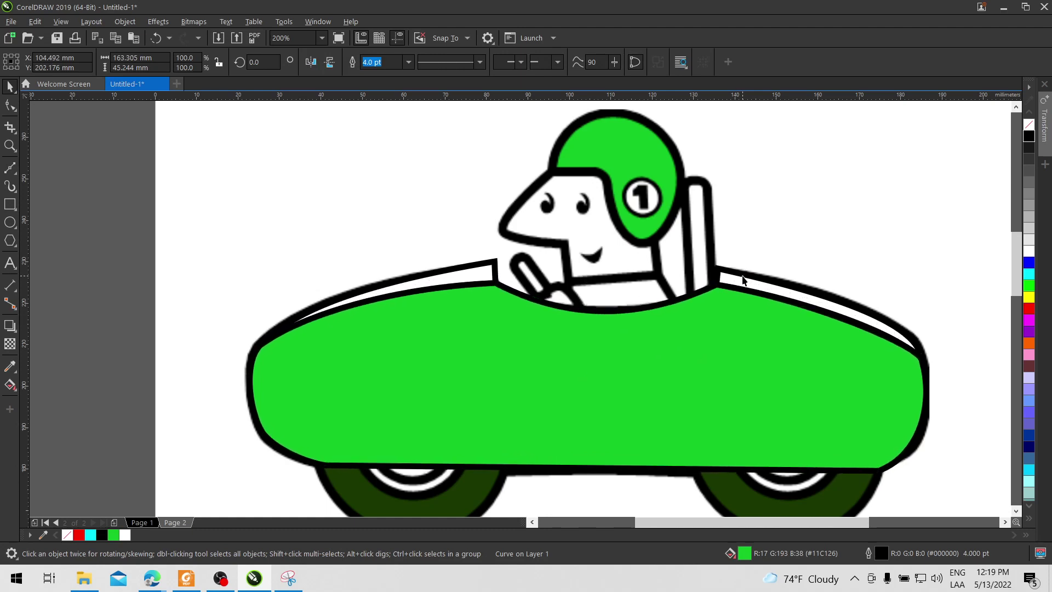
Nudge the green body up by 0.2 mm against the strips and deselect it.
{"action": "key", "text": "Up"}
{"action": "key", "text": "Up"}
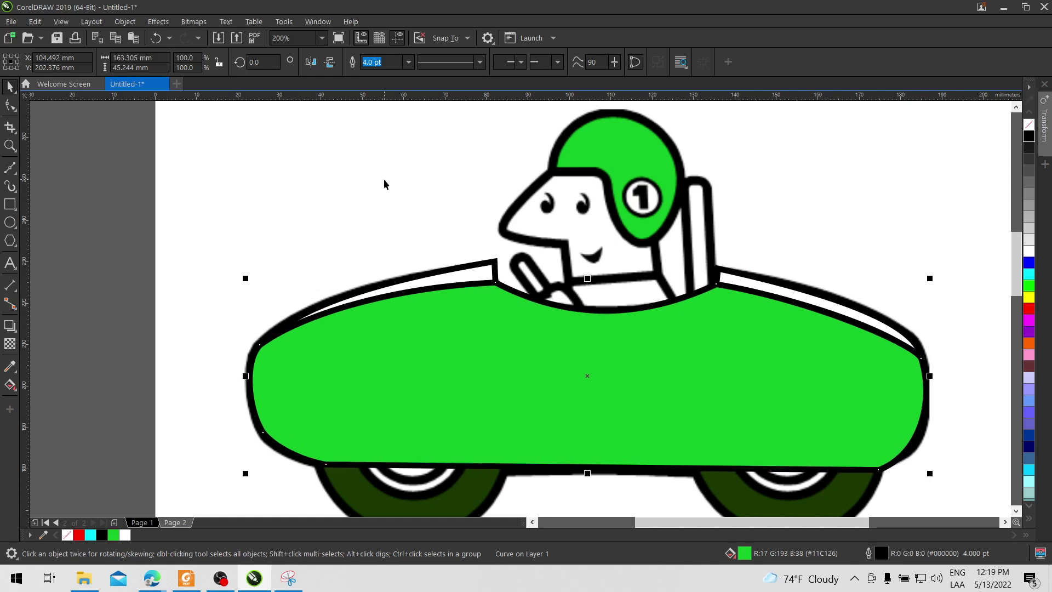
{"action": "left_click", "coordinate": [384, 180]}
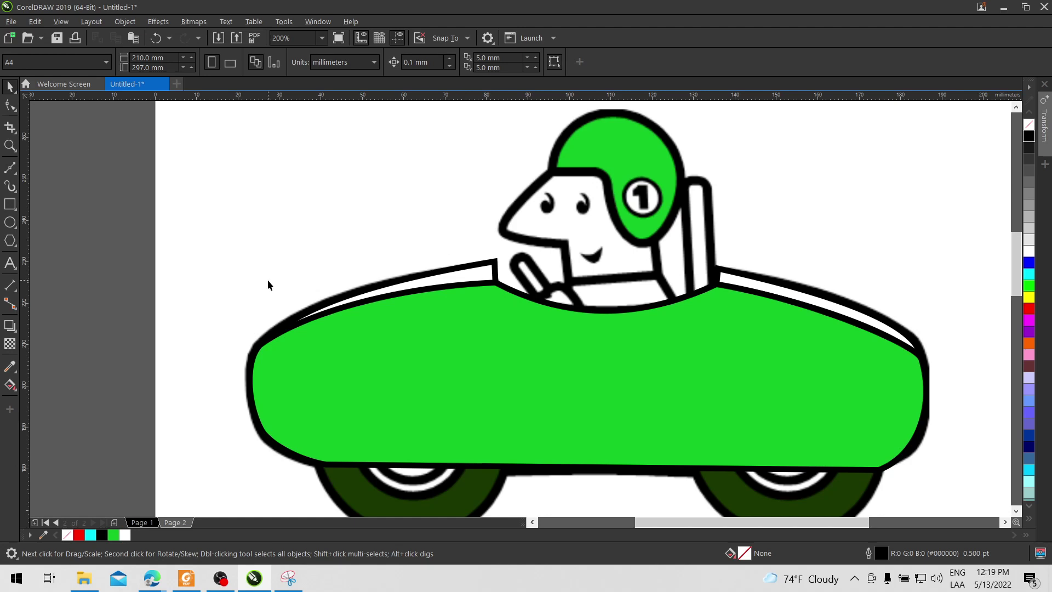
{"action": "left_click_drag", "start_coordinate": [222, 242], "coordinate": [960, 481]}
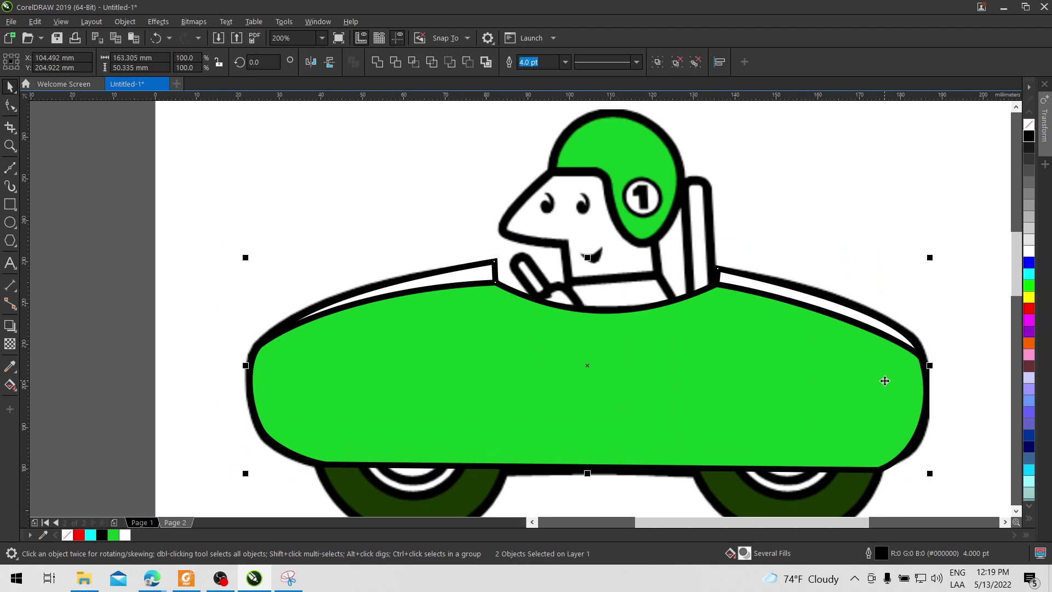
{"action": "left_click", "coordinate": [315, 258]}
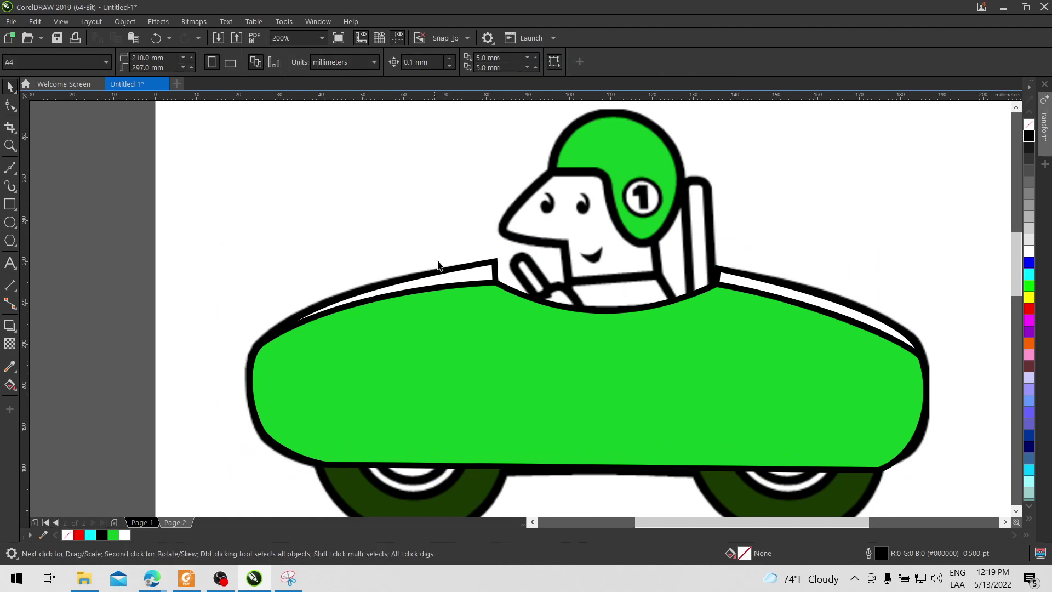
Group the green body shape with the white hood and rear strips.
{"action": "left_click", "coordinate": [461, 272]}
{"action": "left_click", "coordinate": [484, 288]}
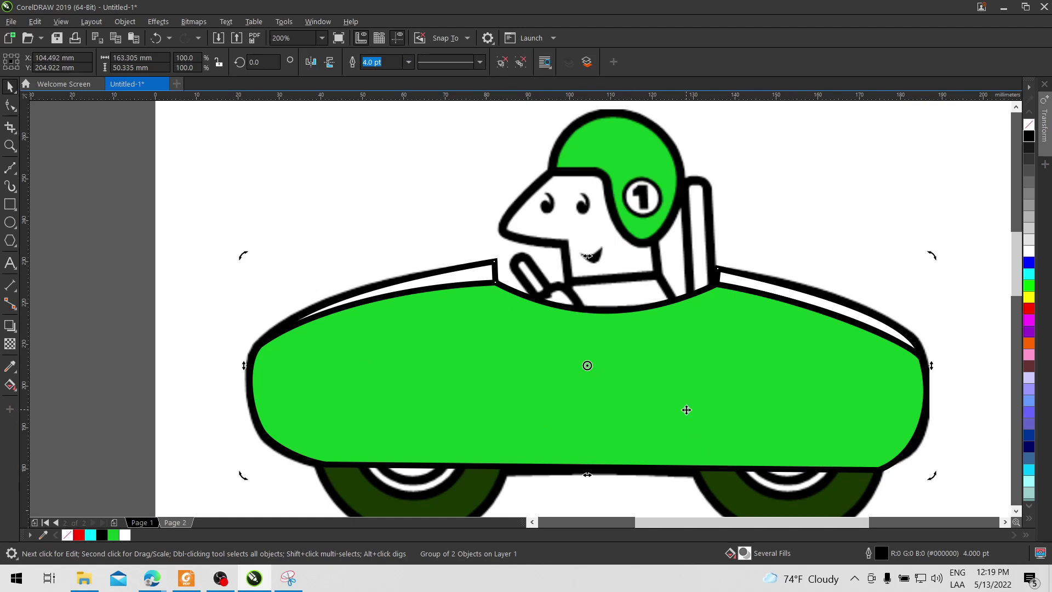
Try moving the grouped body below the reference picture, and undo the move.
{"action": "scroll", "coordinate": [572, 270], "scroll_direction": "down", "scroll_amount": 2}
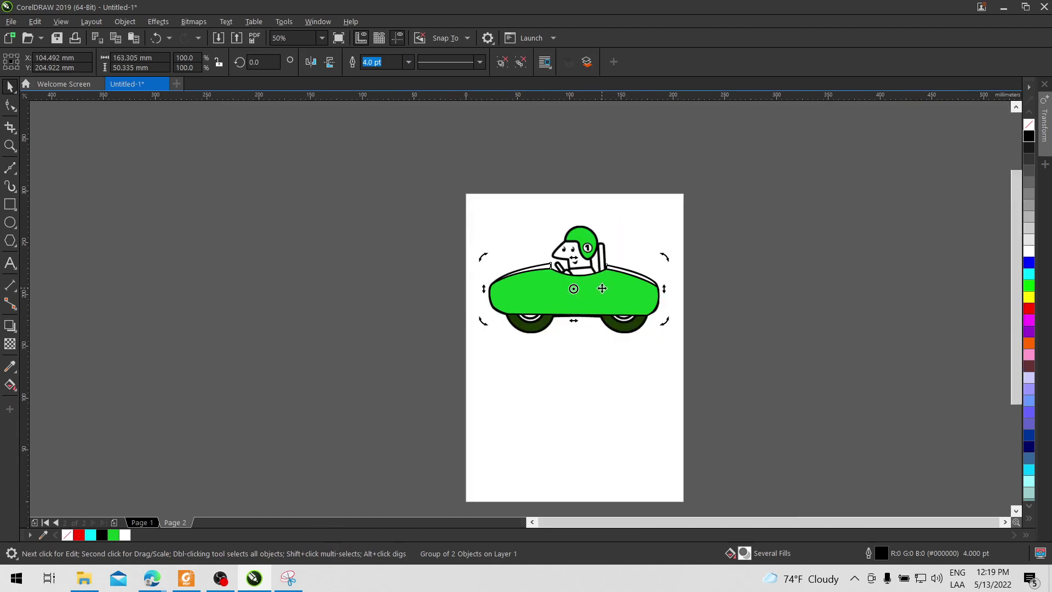
{"action": "left_click_drag", "start_coordinate": [602, 288], "coordinate": [604, 374]}
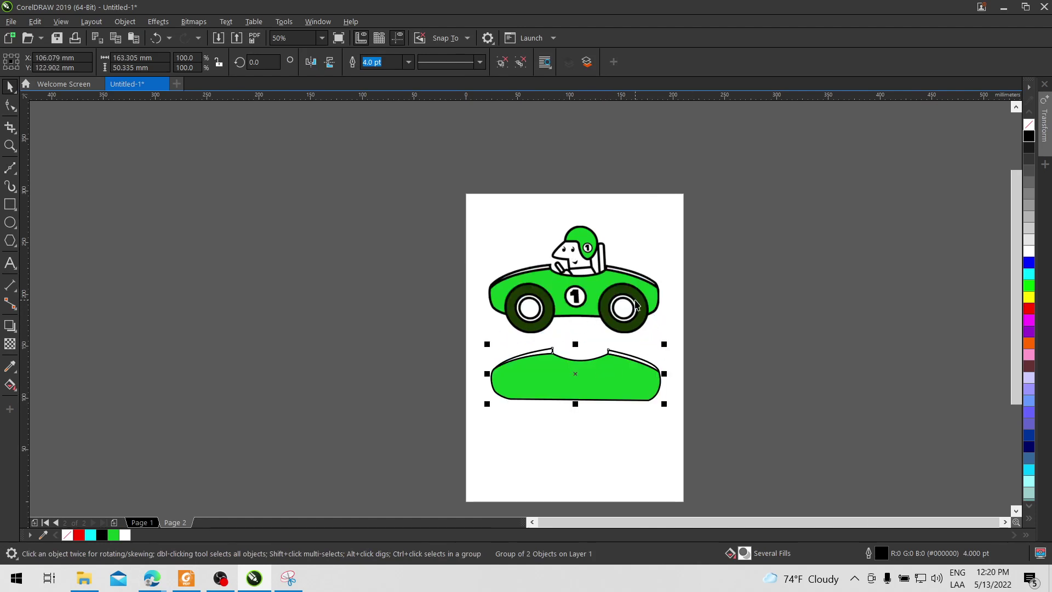
{"action": "key", "text": "ctrl+z"}
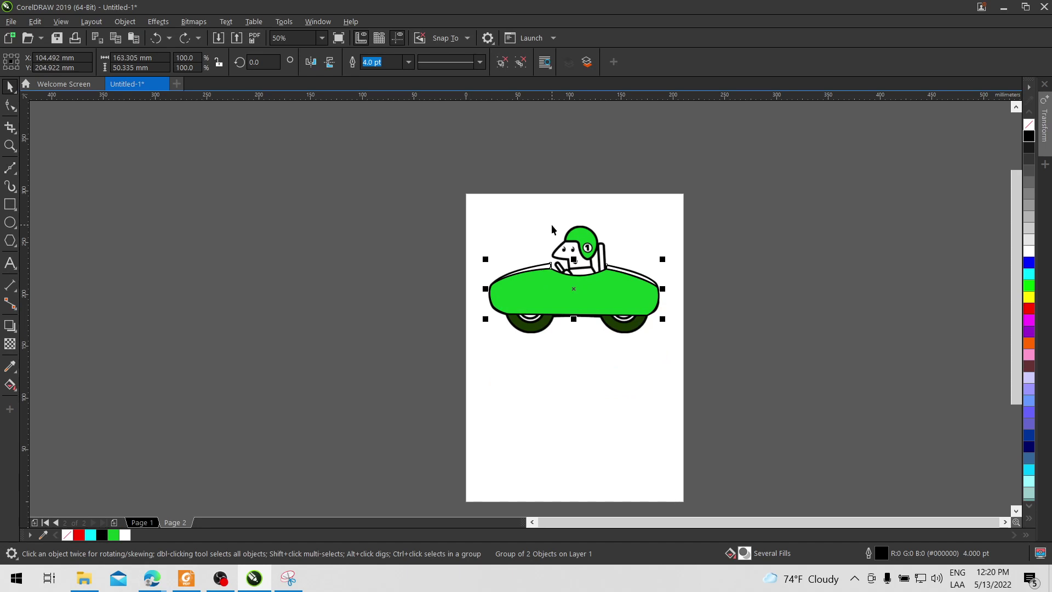
Place a vertical guideline at about X 81.94 mm and a horizontal guideline through the hood strip's upper cockpit corner.
{"action": "scroll", "coordinate": [552, 227], "scroll_direction": "up", "scroll_amount": 1}
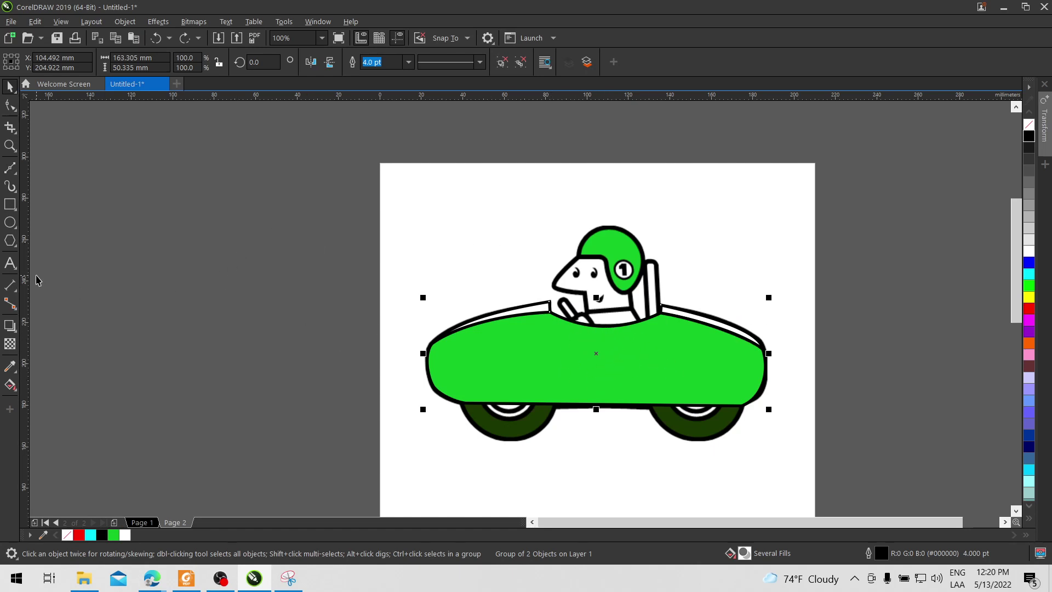
{"action": "left_click_drag", "start_coordinate": [25, 271], "coordinate": [551, 305]}
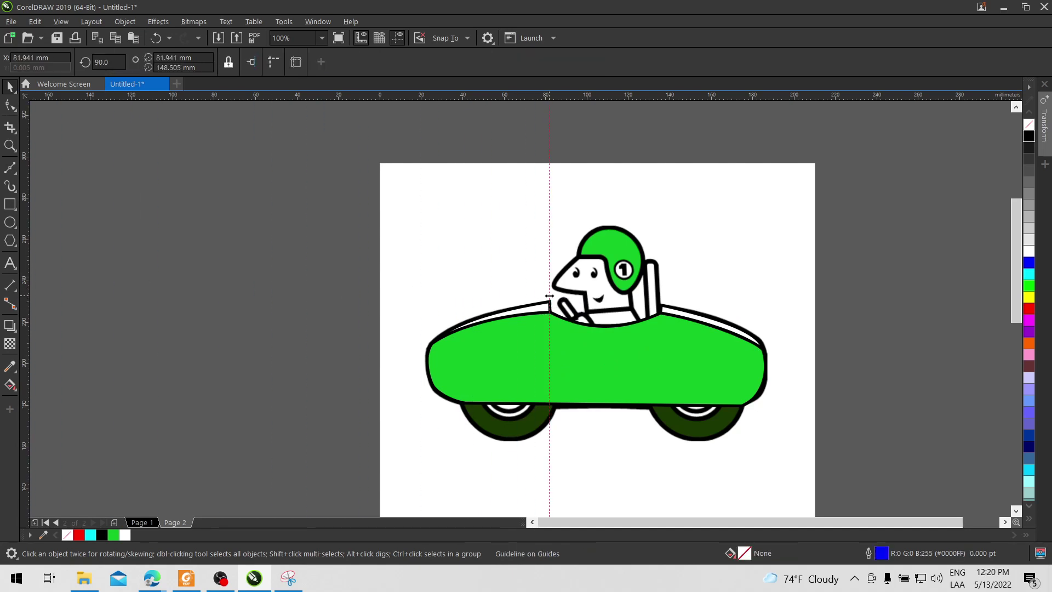
{"action": "scroll", "coordinate": [551, 306], "scroll_direction": "up", "scroll_amount": 4}
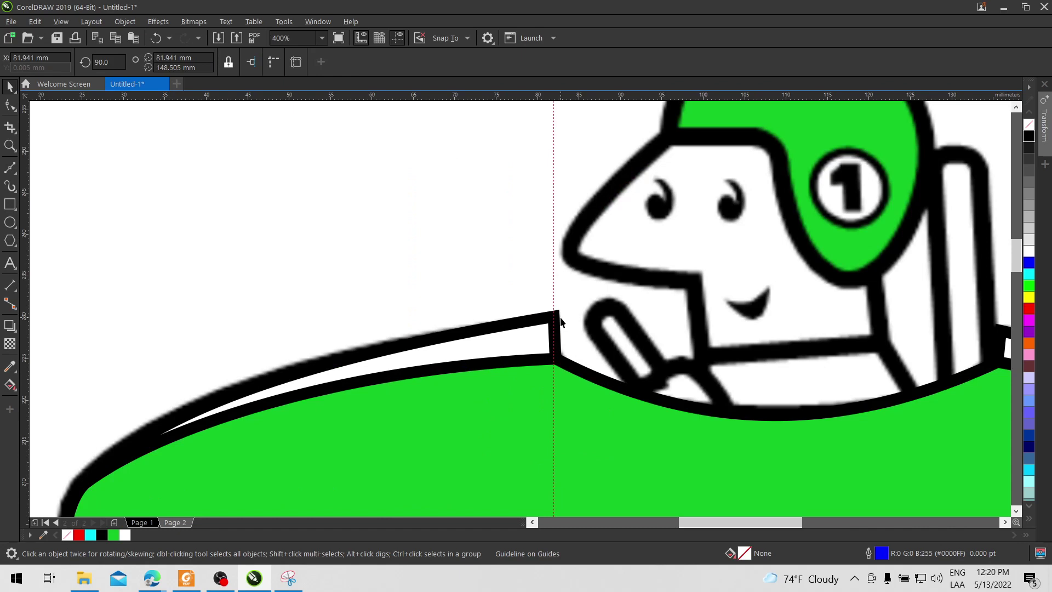
{"action": "left_click_drag", "start_coordinate": [587, 101], "coordinate": [555, 316]}
Move the grouped body off the page, up and to the left, clear of the reference picture.
{"action": "scroll", "coordinate": [585, 350], "scroll_direction": "down", "scroll_amount": 6}
{"action": "left_click", "coordinate": [647, 366]}
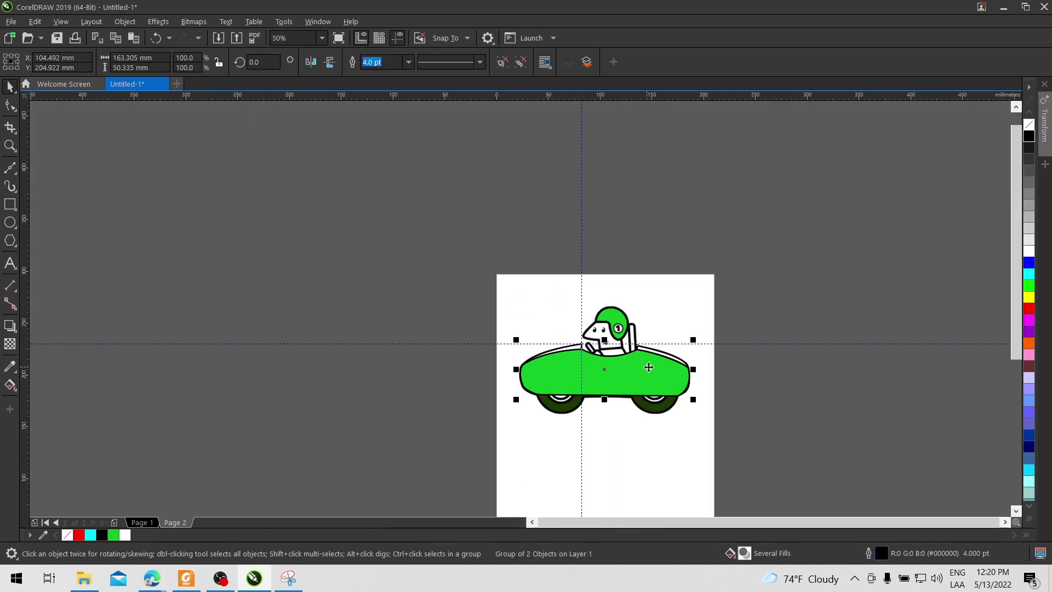
{"action": "left_click_drag", "start_coordinate": [647, 366], "coordinate": [443, 283]}
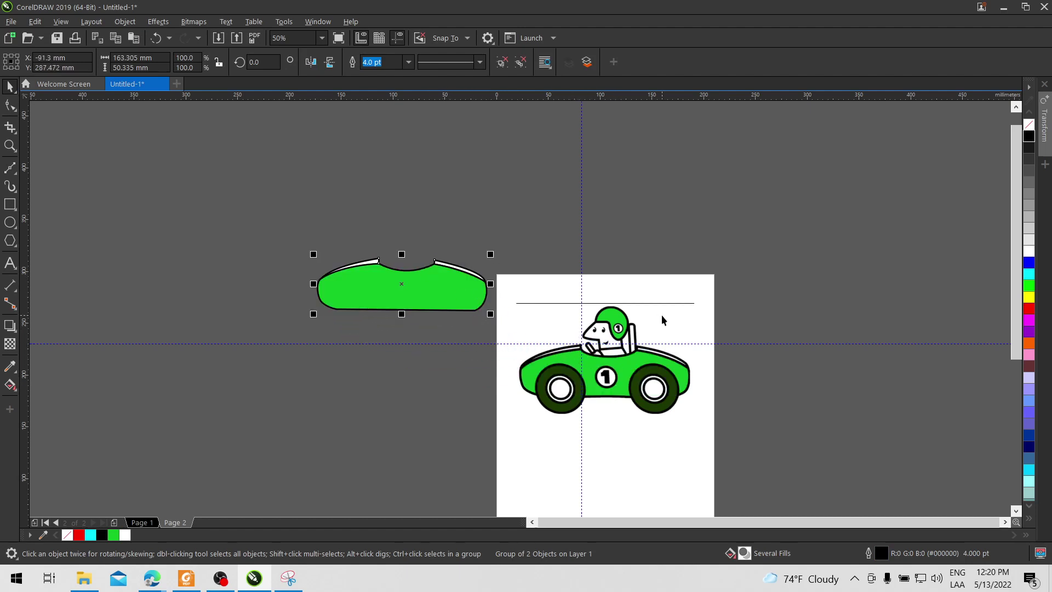
Draw a circle about 20.77 mm across over the car's number badge and make its outline yellow.
{"action": "scroll", "coordinate": [616, 383], "scroll_direction": "up", "scroll_amount": 2}
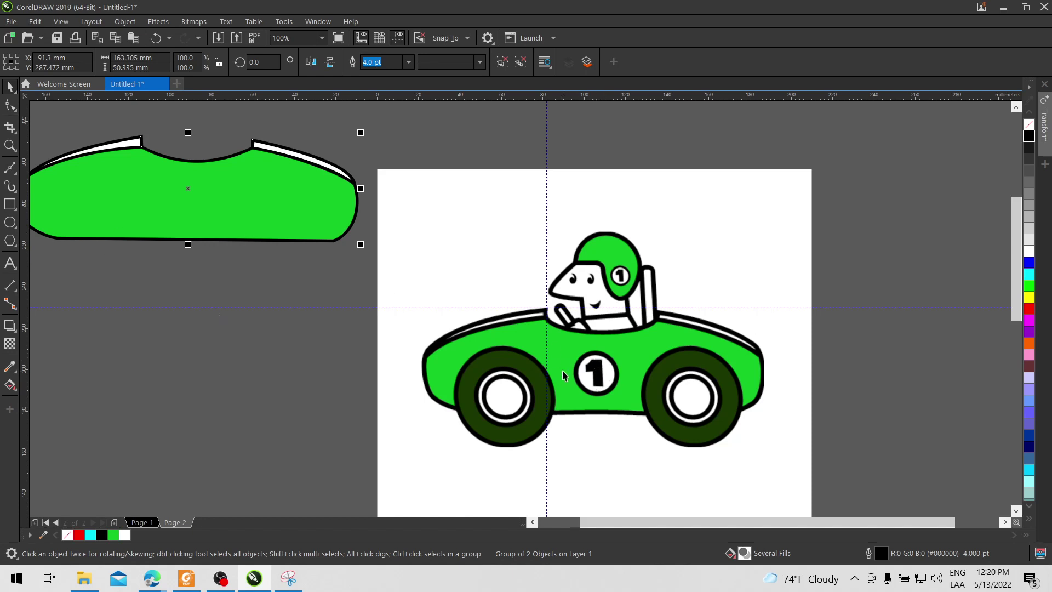
{"action": "scroll", "coordinate": [590, 387], "scroll_direction": "up", "scroll_amount": 2}
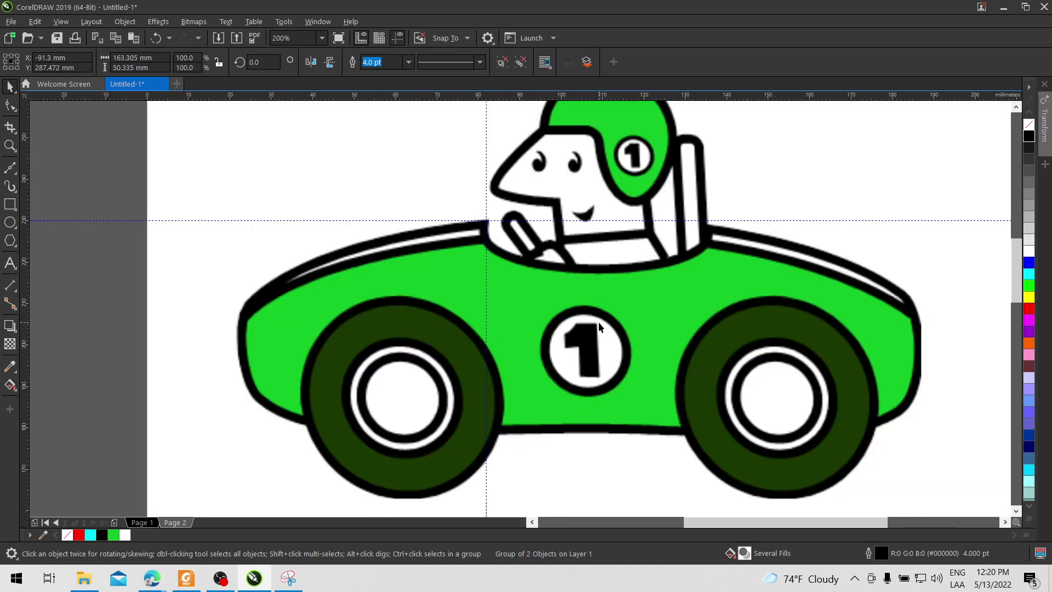
{"action": "left_click", "coordinate": [12, 227]}
{"action": "left_click_drag", "start_coordinate": [544, 307], "coordinate": [630, 389]}
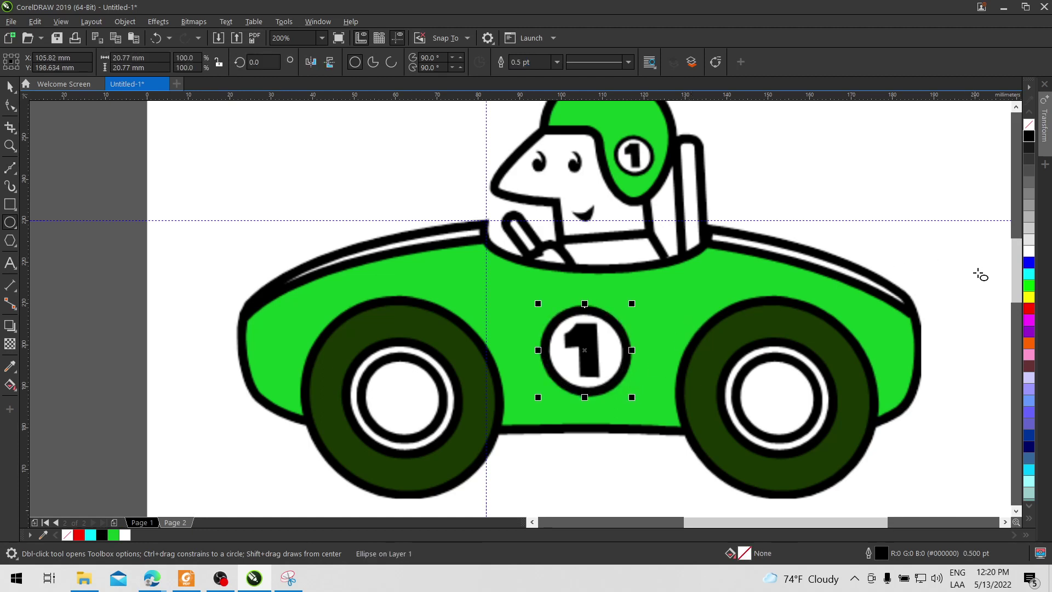
{"action": "right_click", "coordinate": [1029, 298]}
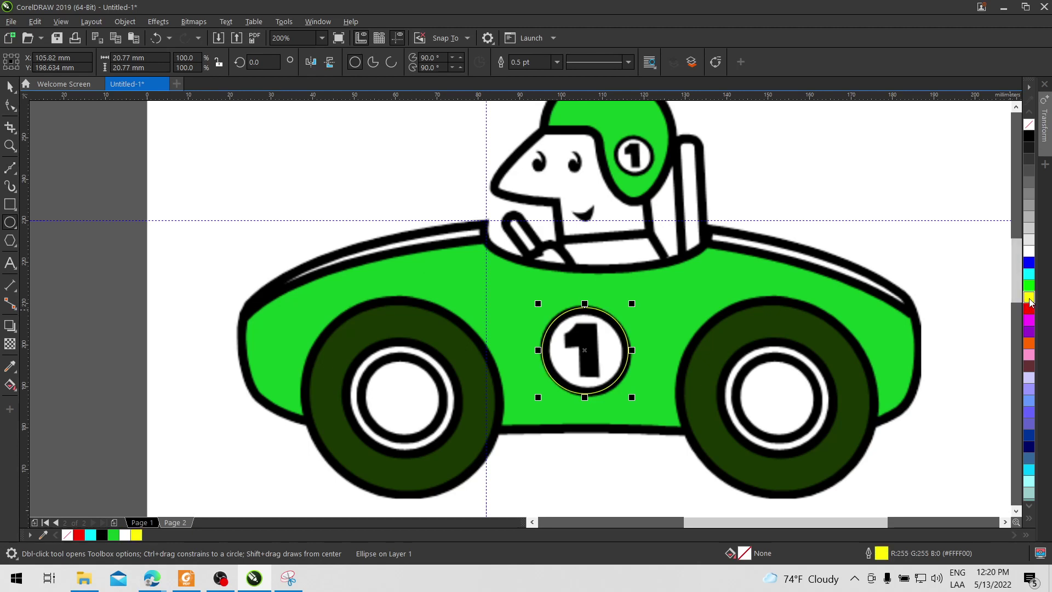
Set the circle's outline width to 4.0 pt and nudge the circle into line with the badge's black ring.
{"action": "key", "text": "Right"}
{"action": "key", "text": "Right"}
{"action": "key", "text": "Right"}
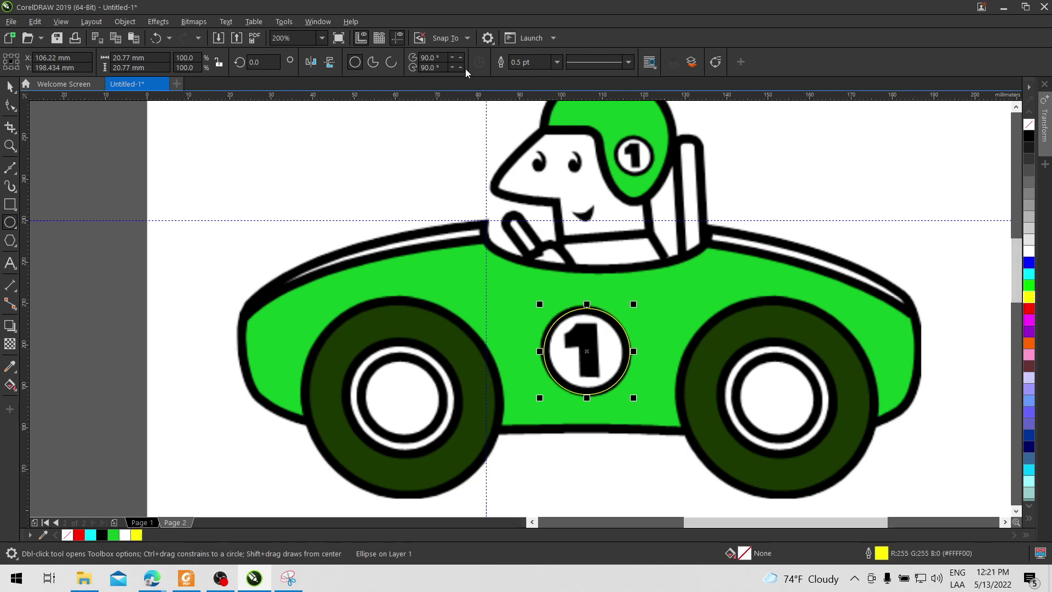
{"action": "left_click", "coordinate": [553, 65]}
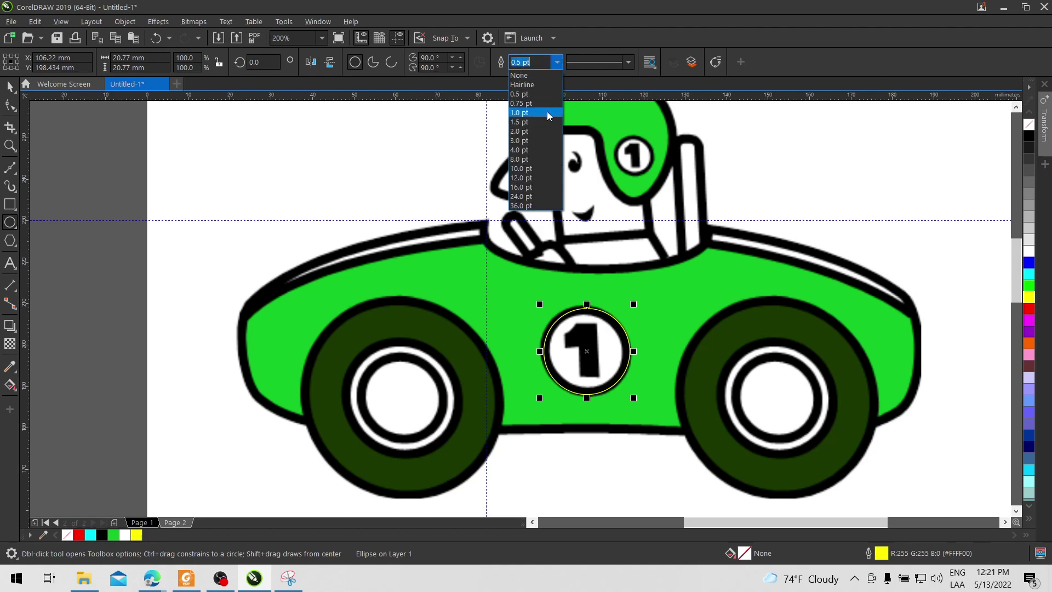
{"action": "left_click", "coordinate": [539, 149]}
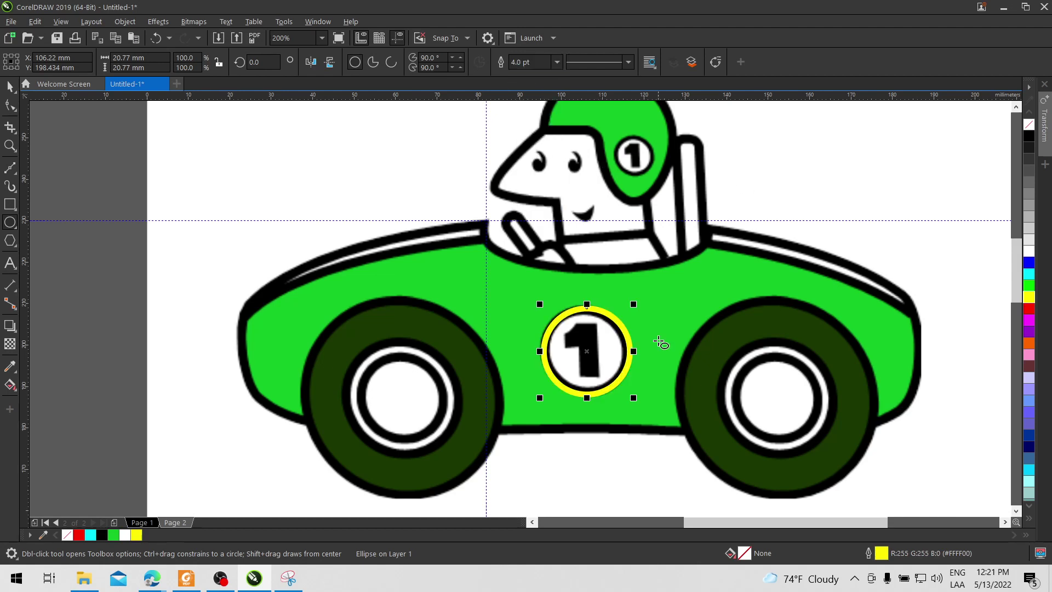
{"action": "key", "text": "Up"}
{"action": "key", "text": "Up"}
{"action": "key", "text": "Up"}
{"action": "key", "text": "Up"}
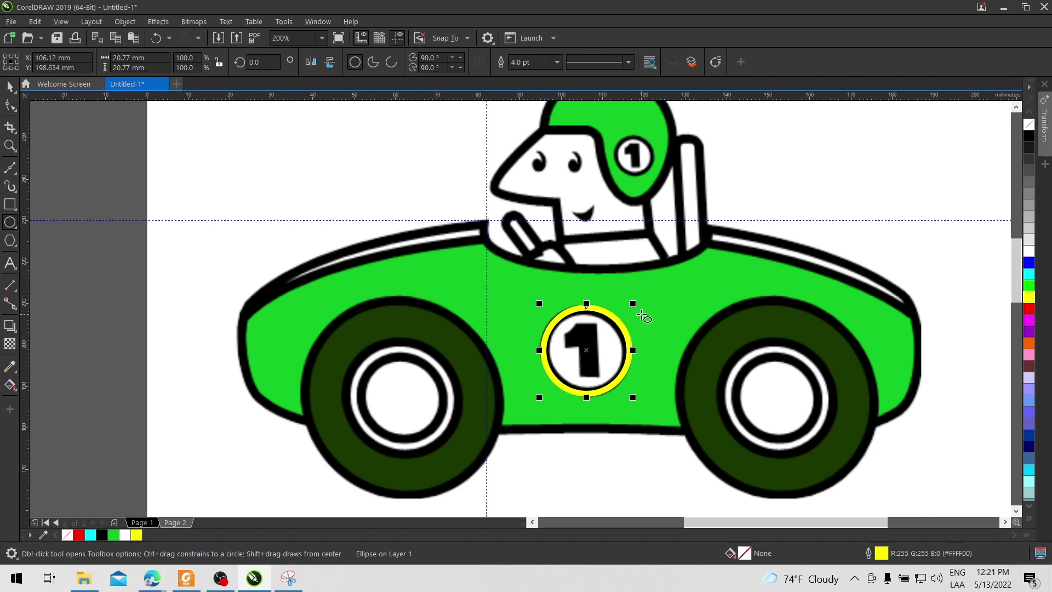
Add the artistic text "1" in Arial at 24 pt inside the badge circle.
{"action": "left_click", "coordinate": [10, 263]}
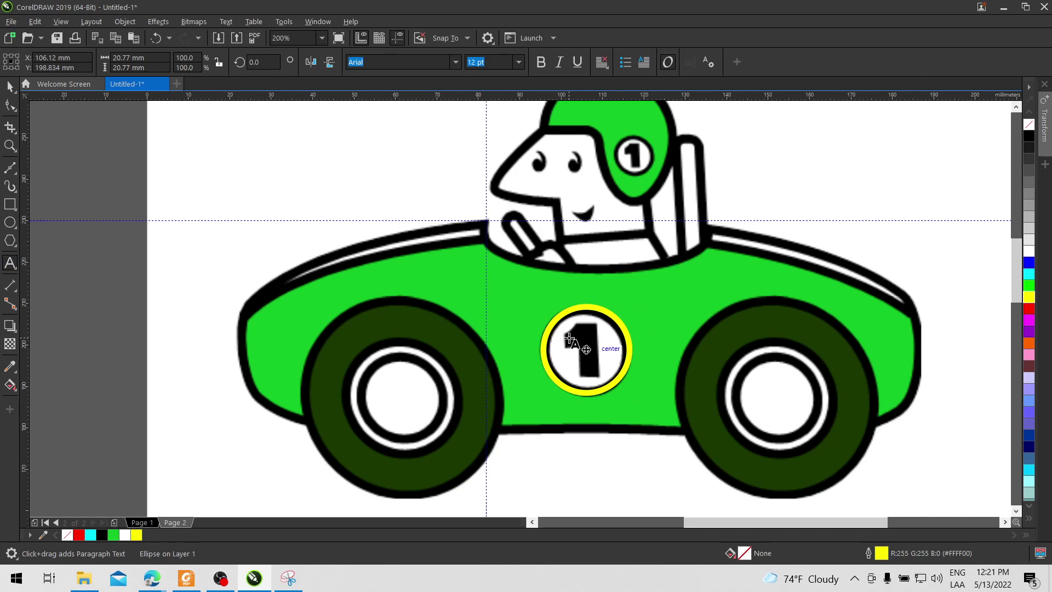
{"action": "left_click", "coordinate": [568, 356]}
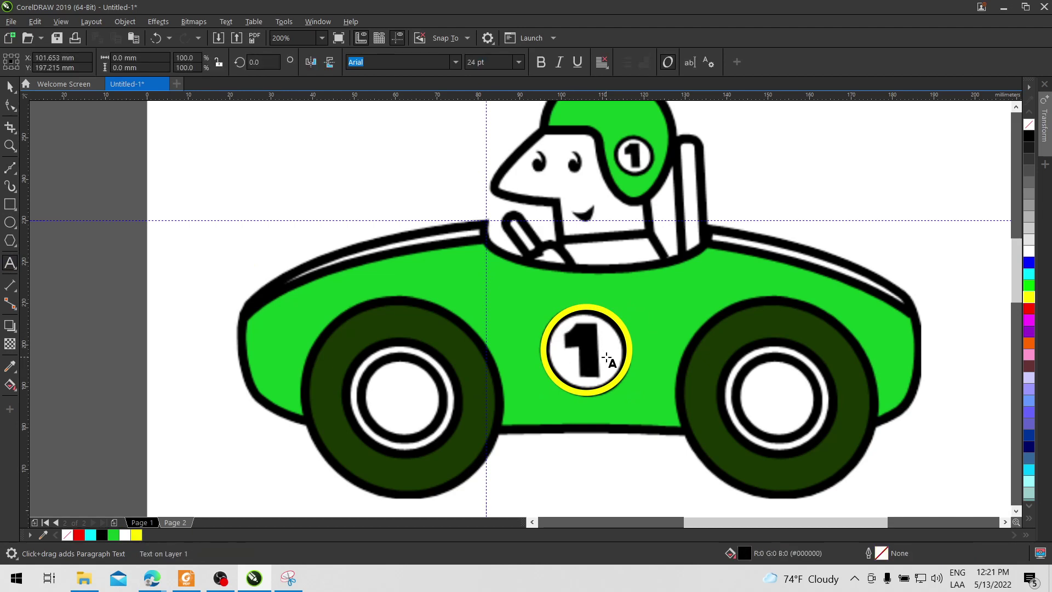
{"action": "type", "text": "1"}
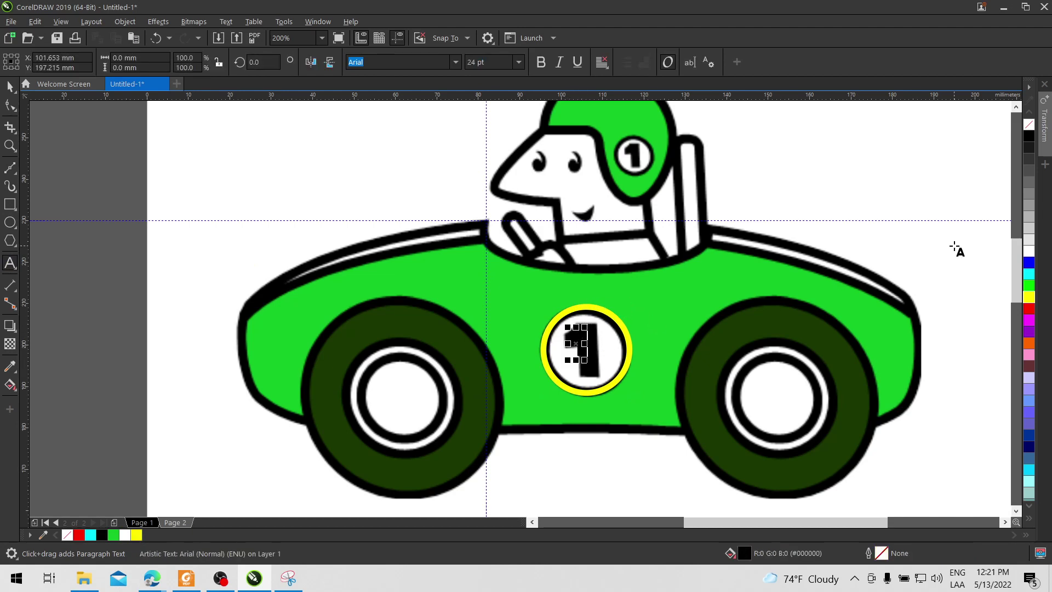
Try filling the numeral yellow and shifting it right over the badge's 1, and undo both changes.
{"action": "left_click", "coordinate": [1029, 297]}
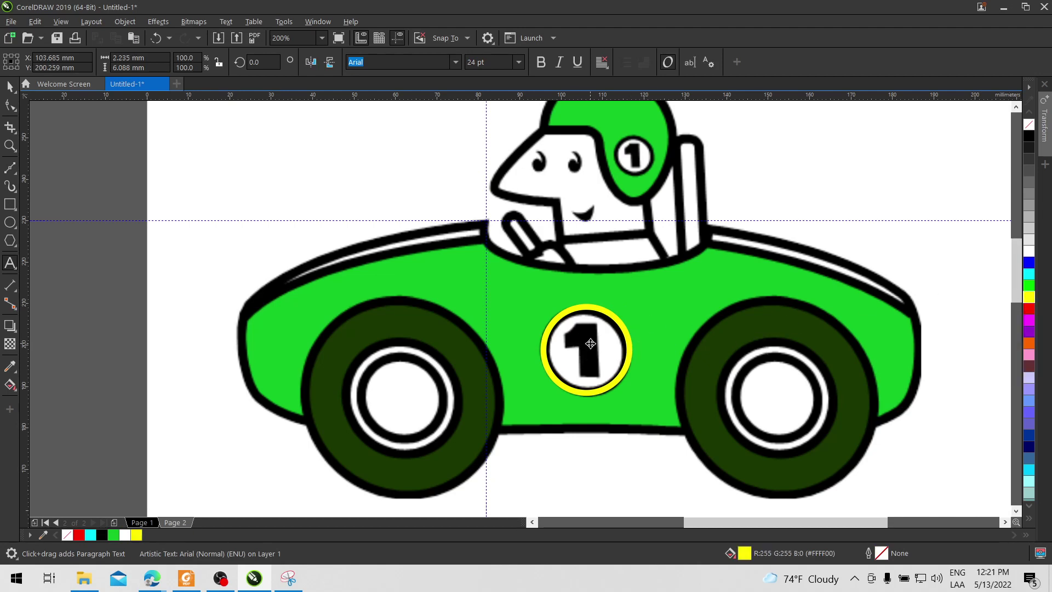
{"action": "key", "text": "Escape"}
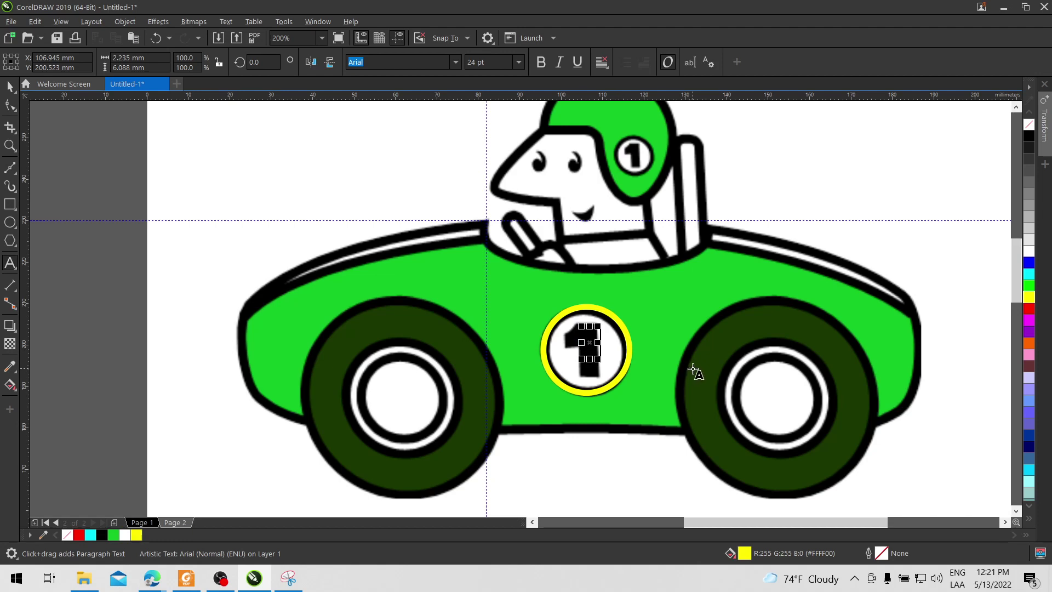
{"action": "key", "text": "ctrl+z"}
{"action": "key", "text": "ctrl+shift+z"}
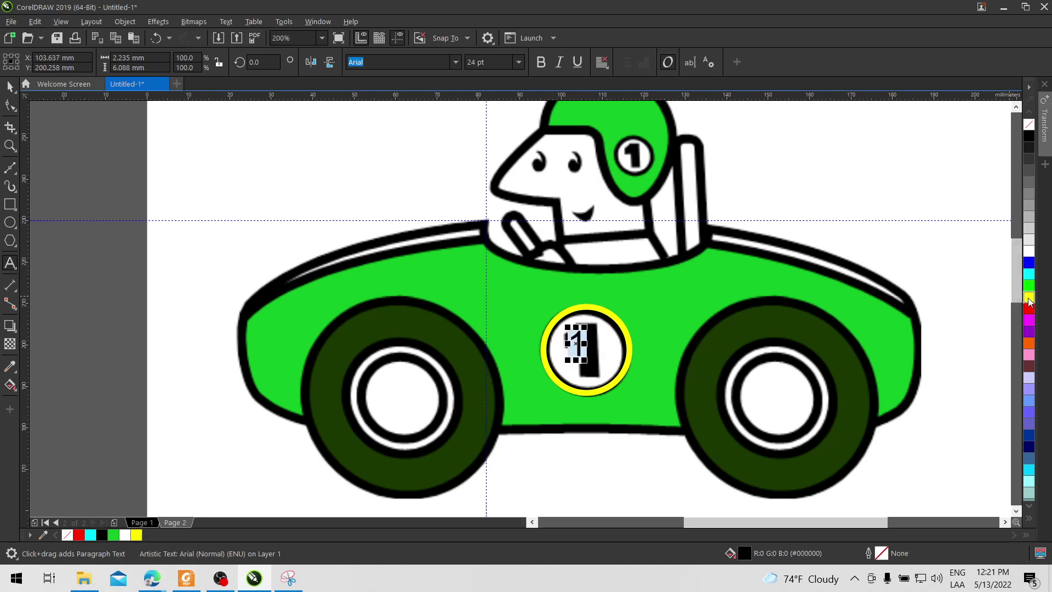
Fill the numeral 1 with yellow and scale it up proportionally to about 49.55 pt.
{"action": "left_click", "coordinate": [1029, 296]}
{"action": "left_click", "coordinate": [10, 86]}
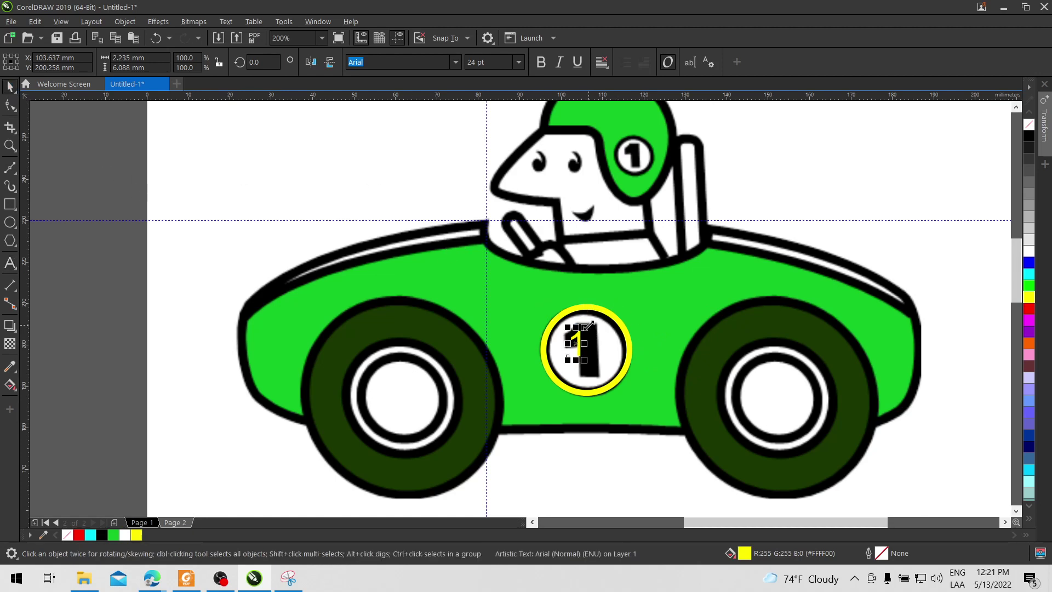
{"action": "left_click_drag", "start_coordinate": [586, 326], "coordinate": [620, 317]}
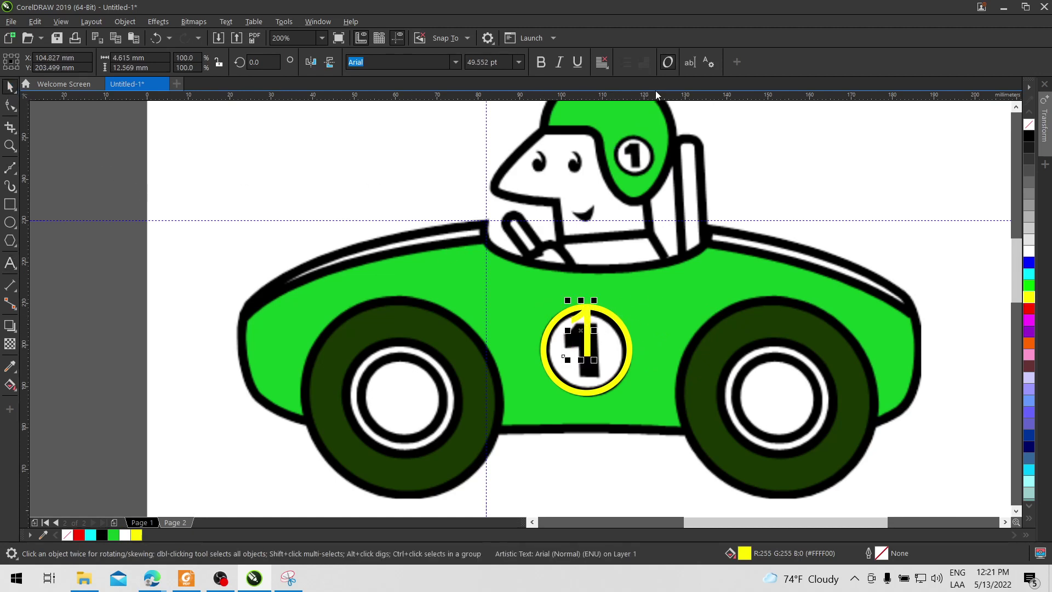
Make the numeral bold, widen it to about 8.33 mm and position it over the badge's original 1.
{"action": "left_click", "coordinate": [541, 63]}
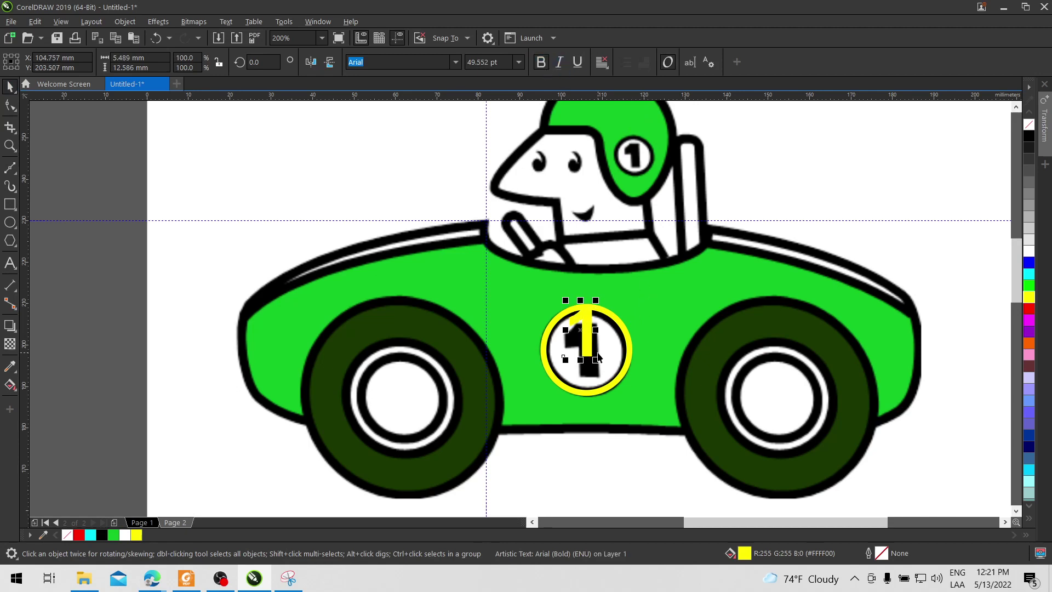
{"action": "left_click_drag", "start_coordinate": [598, 358], "coordinate": [561, 353]}
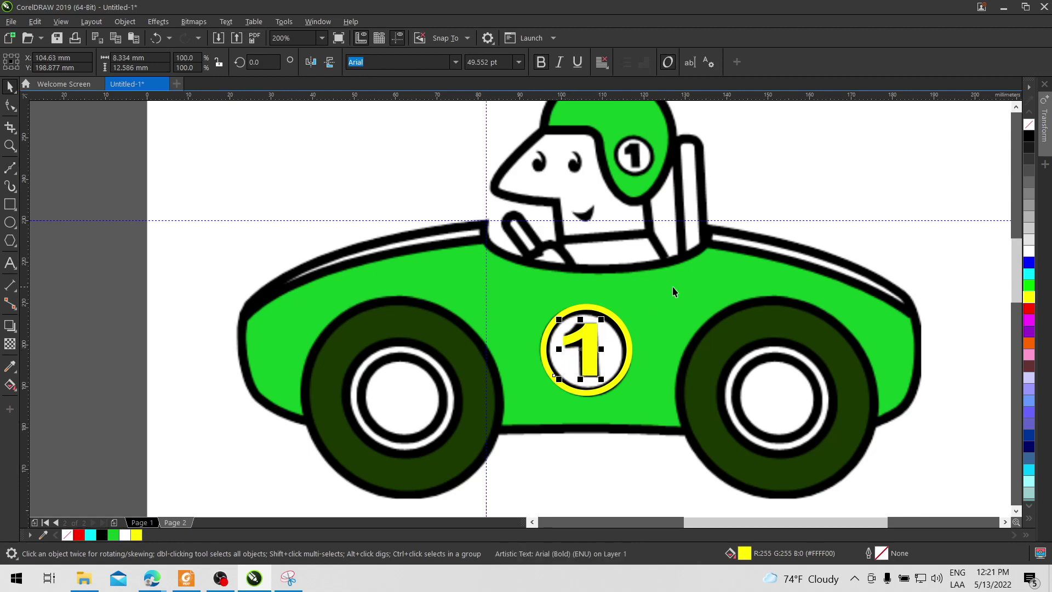
{"action": "left_click", "coordinate": [805, 194]}
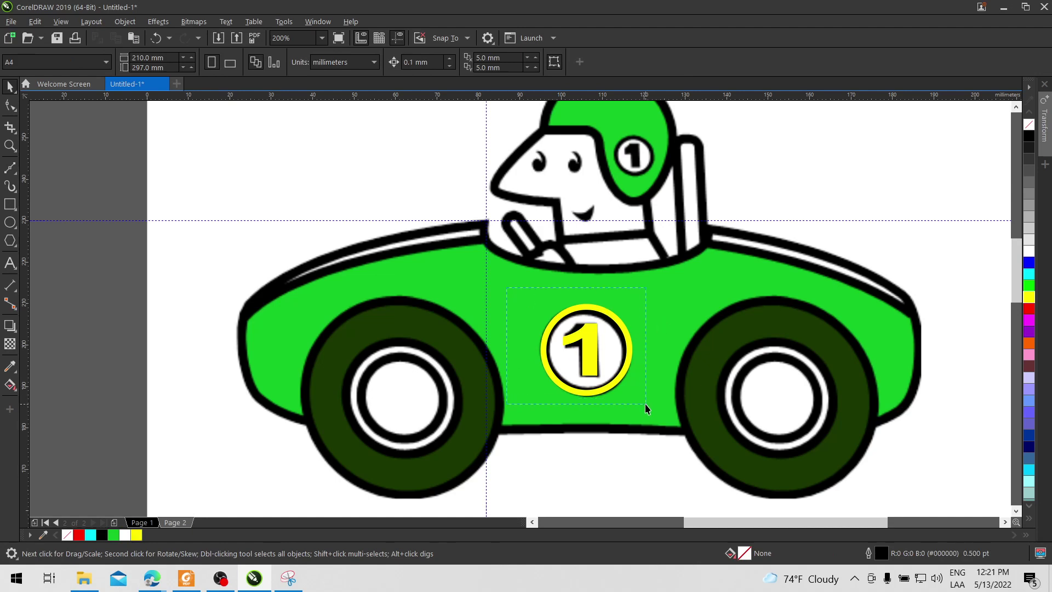
{"action": "left_click_drag", "start_coordinate": [646, 403], "coordinate": [645, 404]}
{"action": "left_click", "coordinate": [618, 344]}
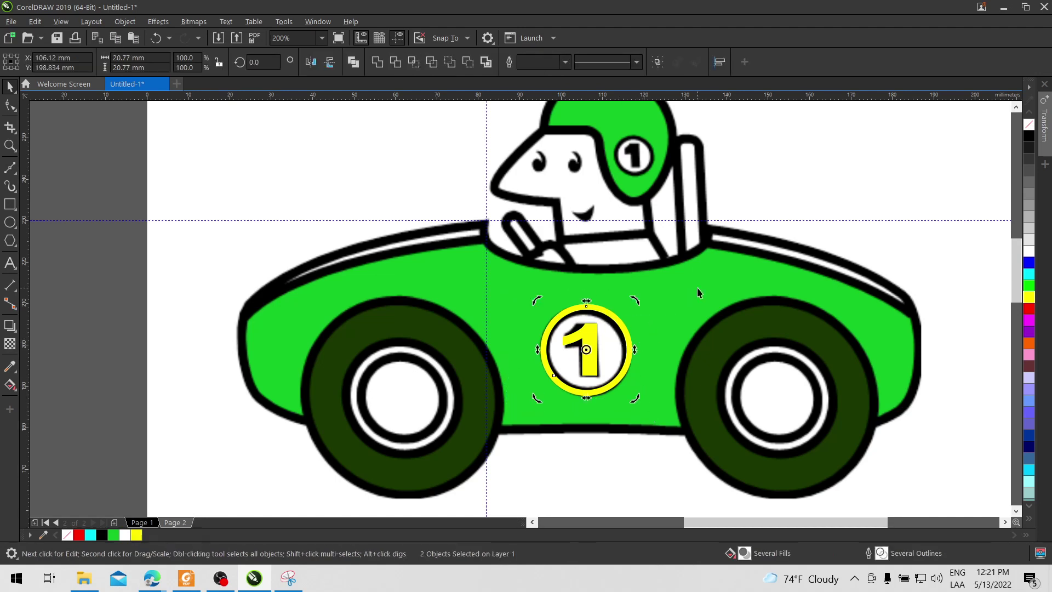
{"action": "key", "text": "Escape"}
Fill the badge circle with white, and recolor its outline and the numeral's fill to dark gray #1A1A1A.
{"action": "left_click", "coordinate": [613, 338]}
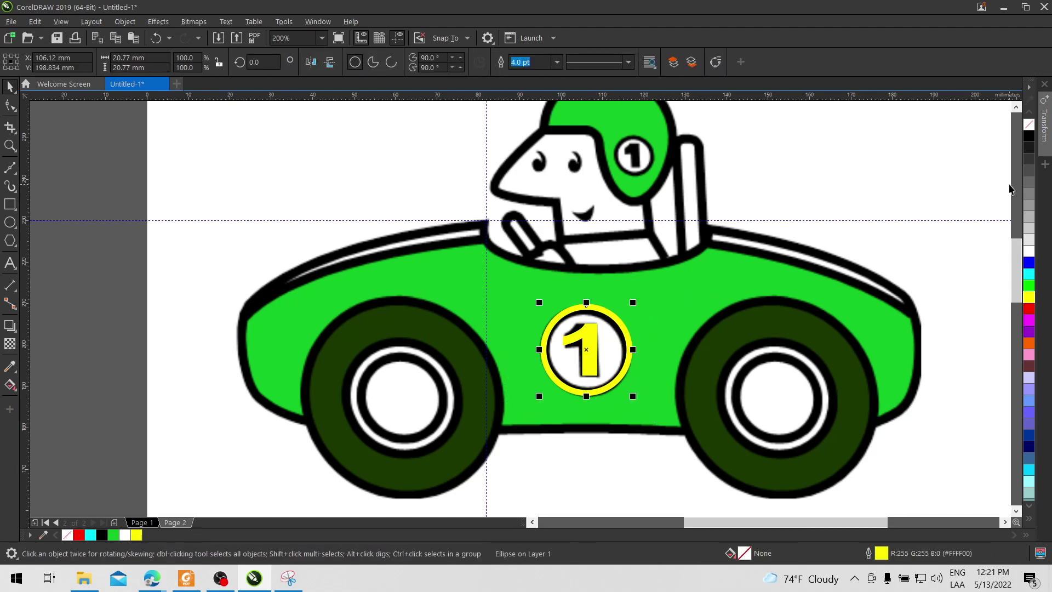
{"action": "left_click", "coordinate": [1028, 251]}
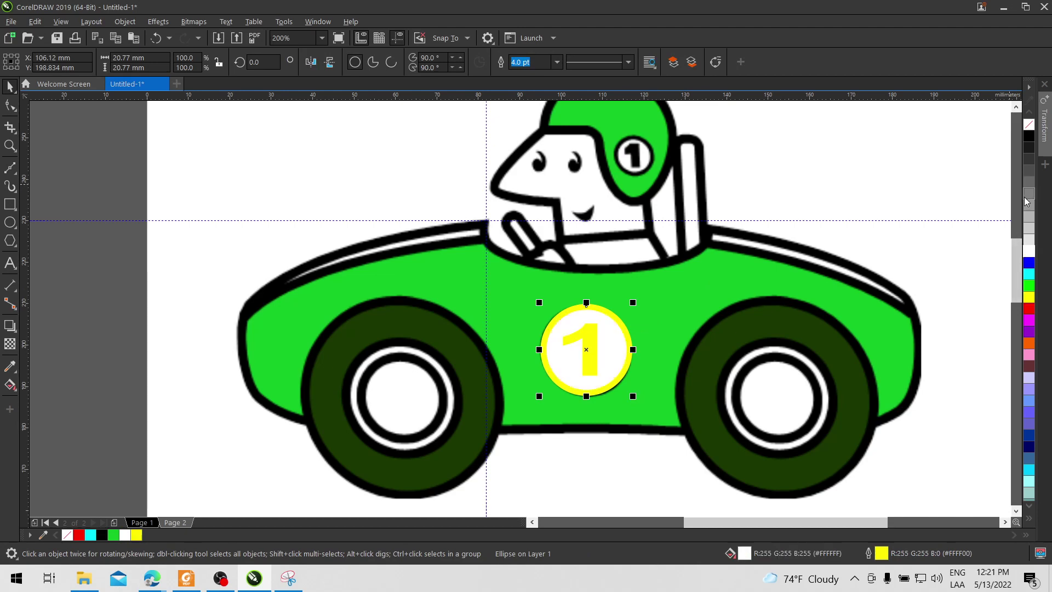
{"action": "right_click", "coordinate": [1030, 147]}
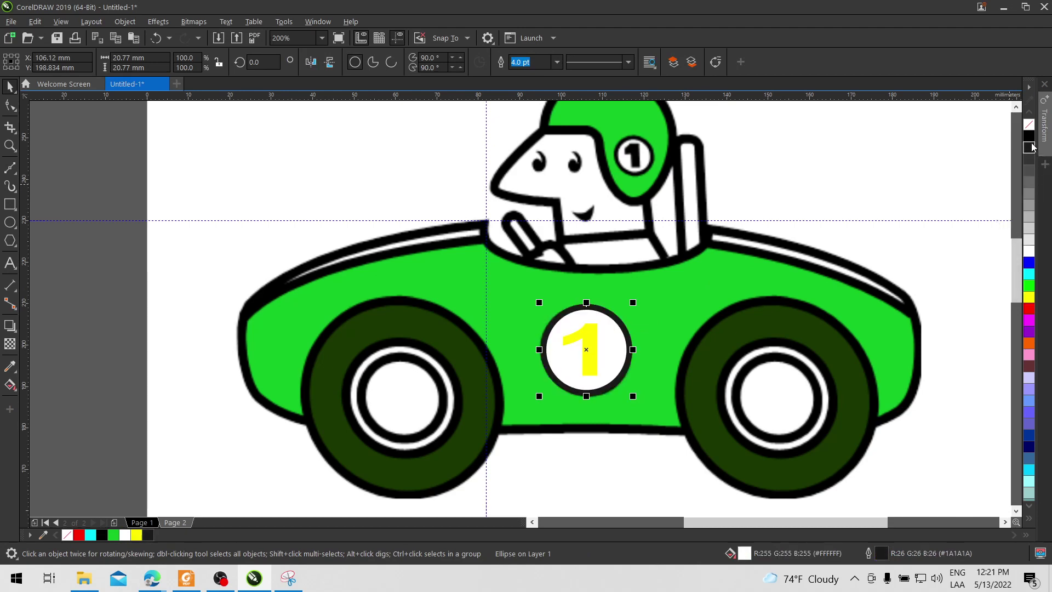
{"action": "left_click", "coordinate": [593, 338]}
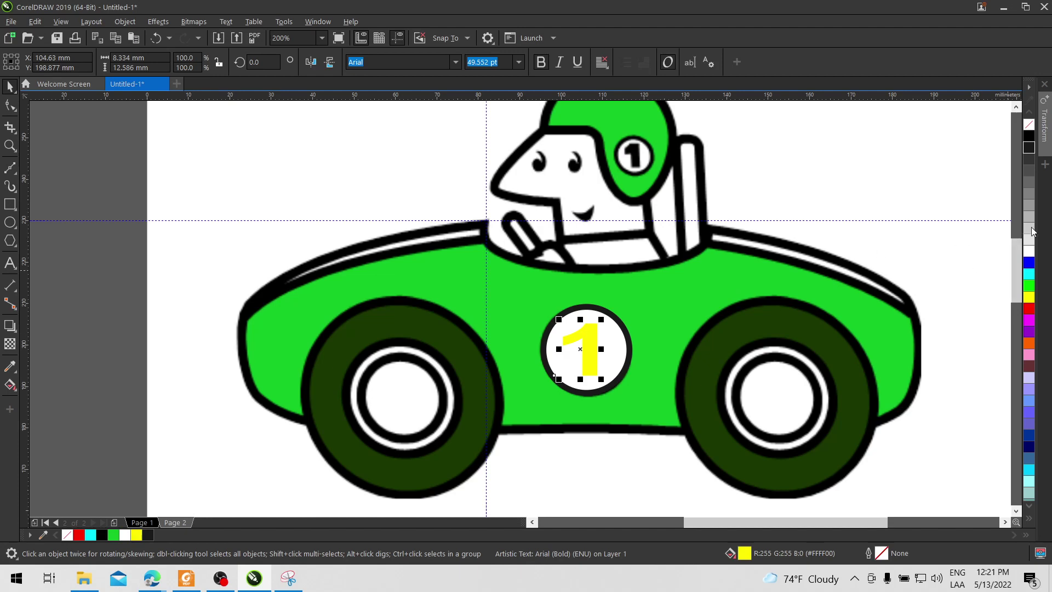
{"action": "left_click", "coordinate": [1030, 147]}
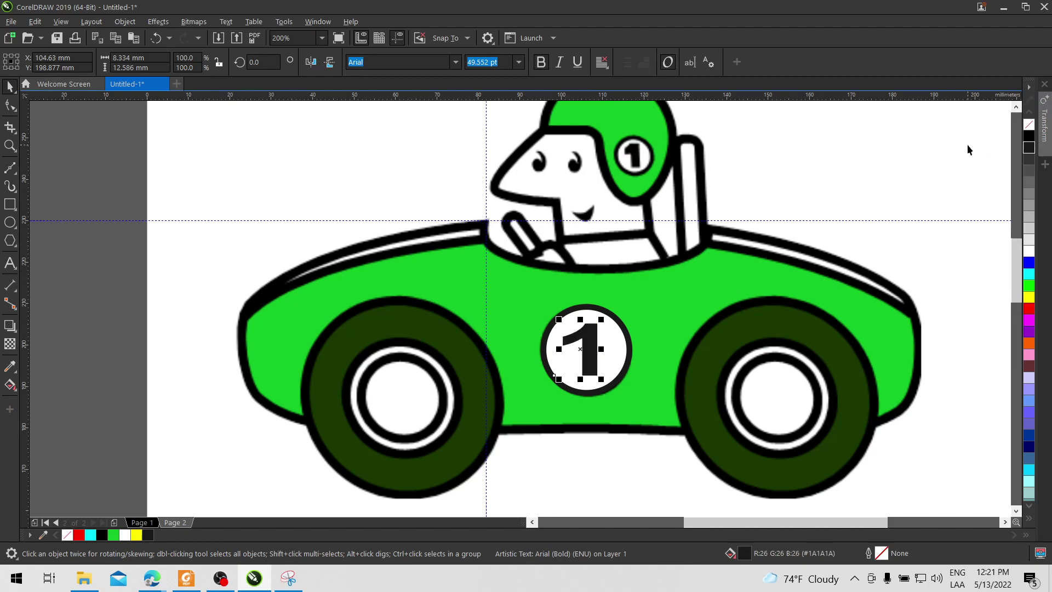
Group the badge circle with its numeral.
{"action": "left_click", "coordinate": [767, 189]}
{"action": "left_click_drag", "start_coordinate": [636, 398], "coordinate": [657, 438]}
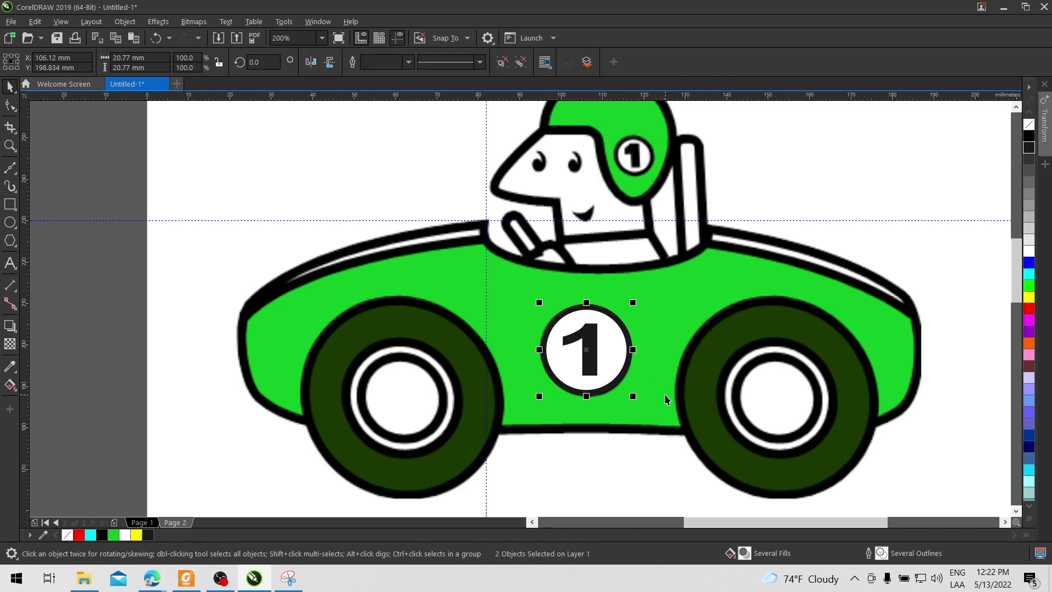
Group the badge circle with its numeral, and move the green body shape from outside the page onto the car picture.
{"action": "key", "text": "ctrl+g"}
{"action": "scroll", "coordinate": [407, 218], "scroll_direction": "down", "scroll_amount": 1}
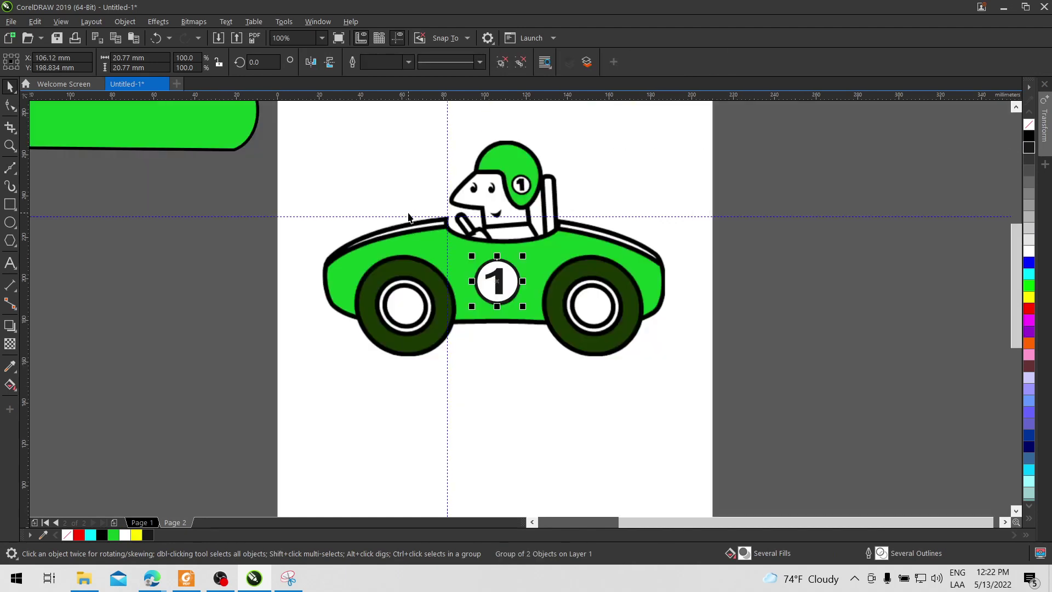
{"action": "left_click_drag", "start_coordinate": [369, 166], "coordinate": [402, 278]}
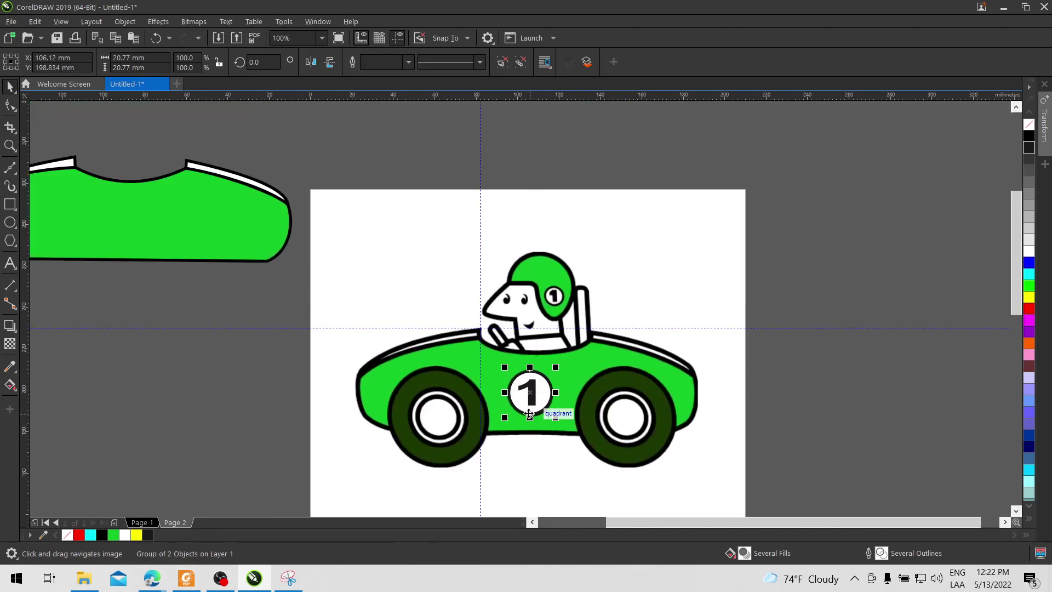
{"action": "left_click", "coordinate": [199, 213]}
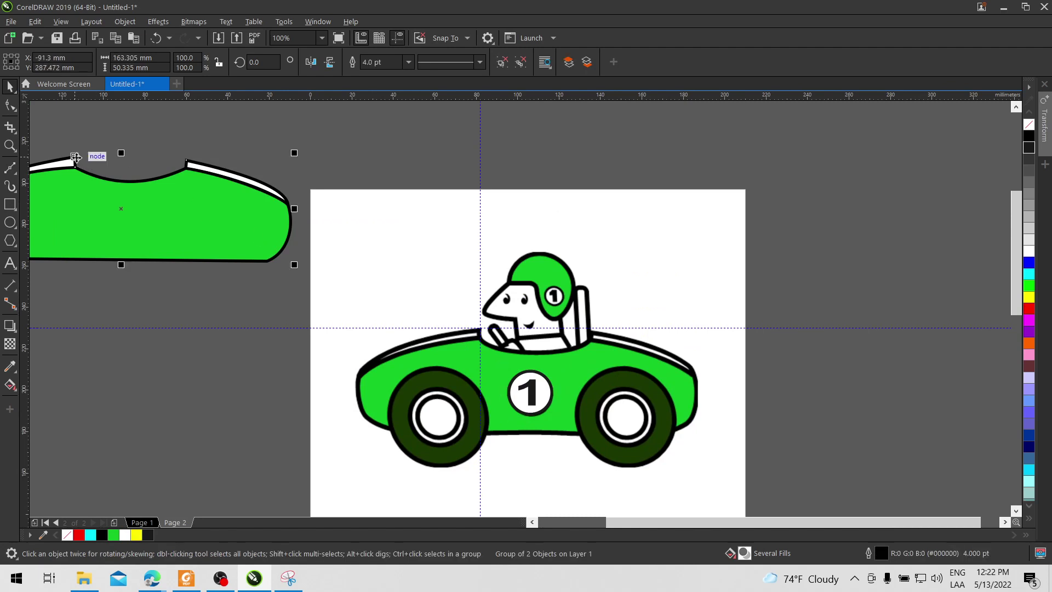
{"action": "left_click_drag", "start_coordinate": [77, 160], "coordinate": [469, 352]}
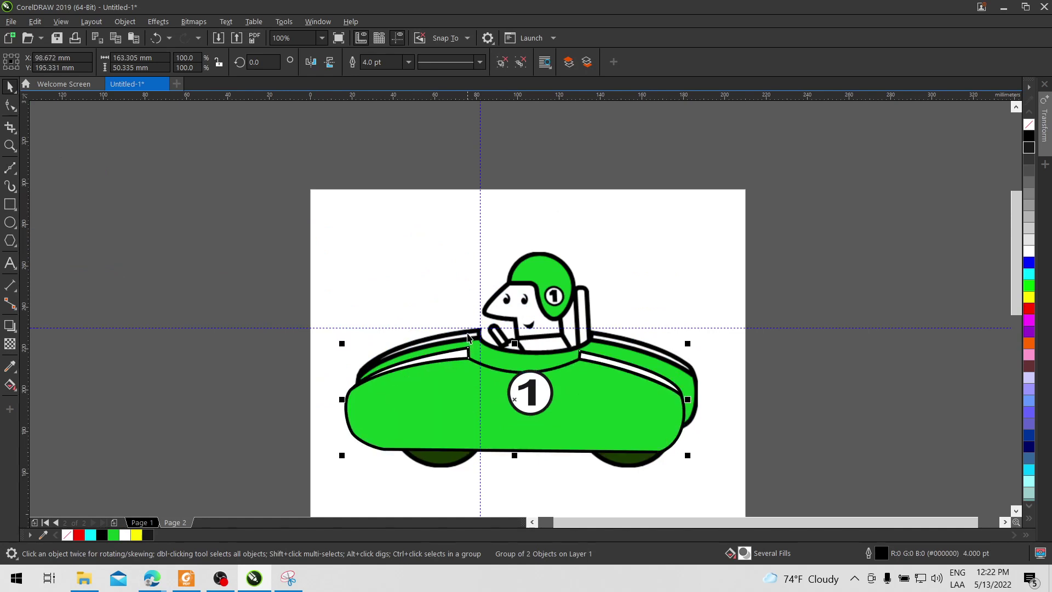
Enable snapping to guidelines and align the body's front cockpit corner with the intersection of the two guidelines.
{"action": "scroll", "coordinate": [468, 338], "scroll_direction": "up", "scroll_amount": 2}
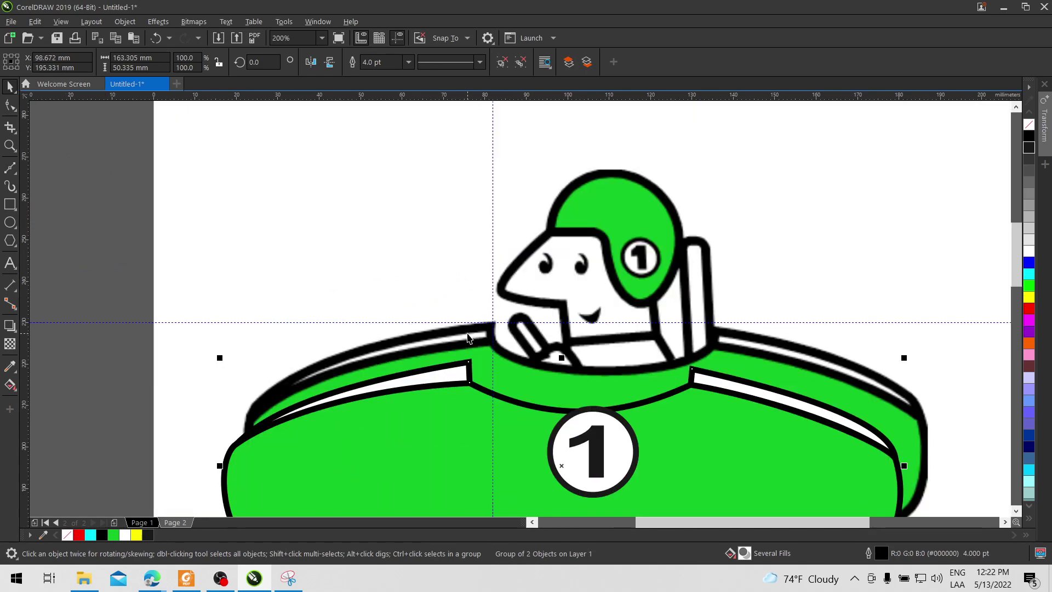
{"action": "left_click", "coordinate": [466, 38]}
{"action": "left_click", "coordinate": [463, 94]}
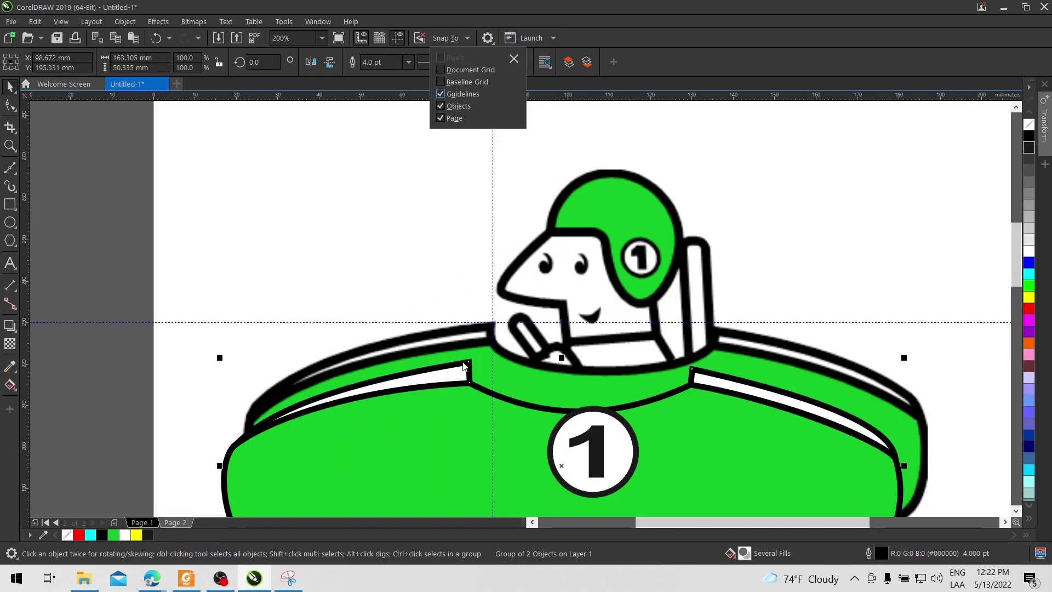
{"action": "left_click", "coordinate": [489, 361]}
{"action": "left_click_drag", "start_coordinate": [467, 362], "coordinate": [493, 323]}
{"action": "left_click", "coordinate": [745, 216]}
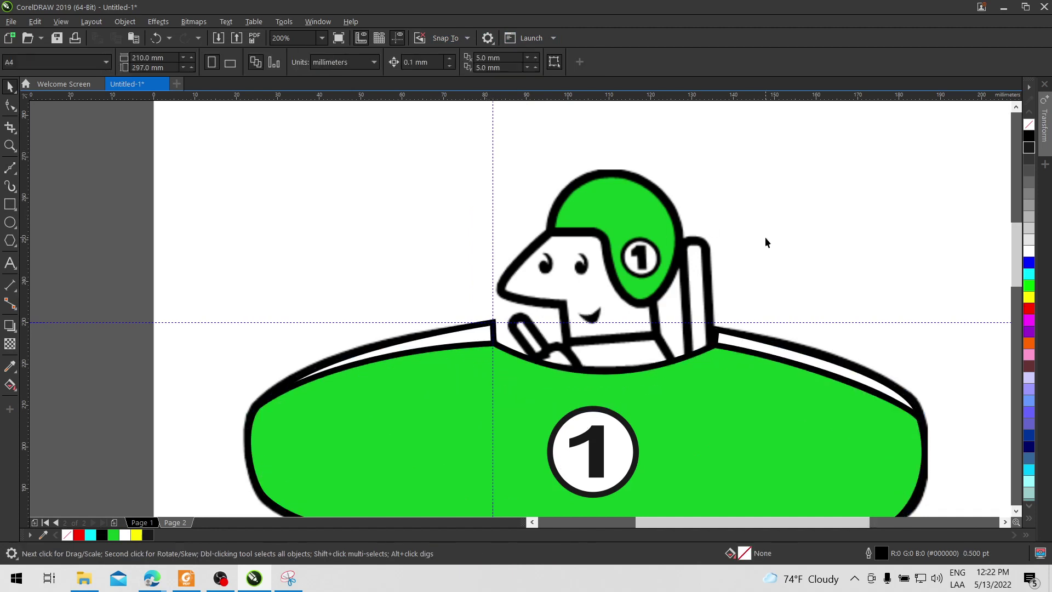
Duplicate the number badge and place the copy beside the helmet, behind the seat.
{"action": "scroll", "coordinate": [765, 237], "scroll_direction": "down", "scroll_amount": 2}
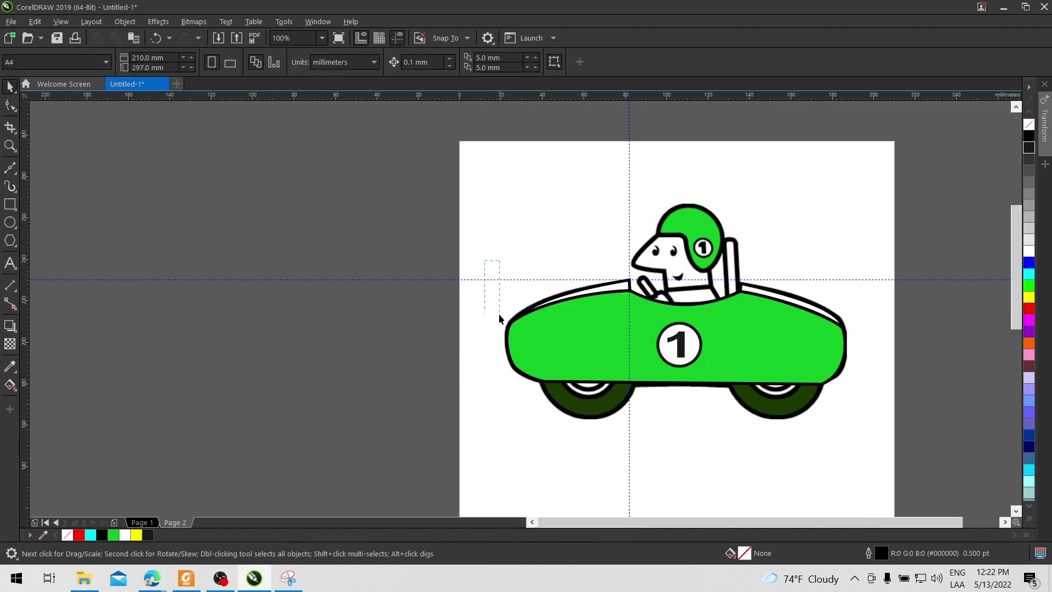
{"action": "left_click_drag", "start_coordinate": [499, 319], "coordinate": [863, 498]}
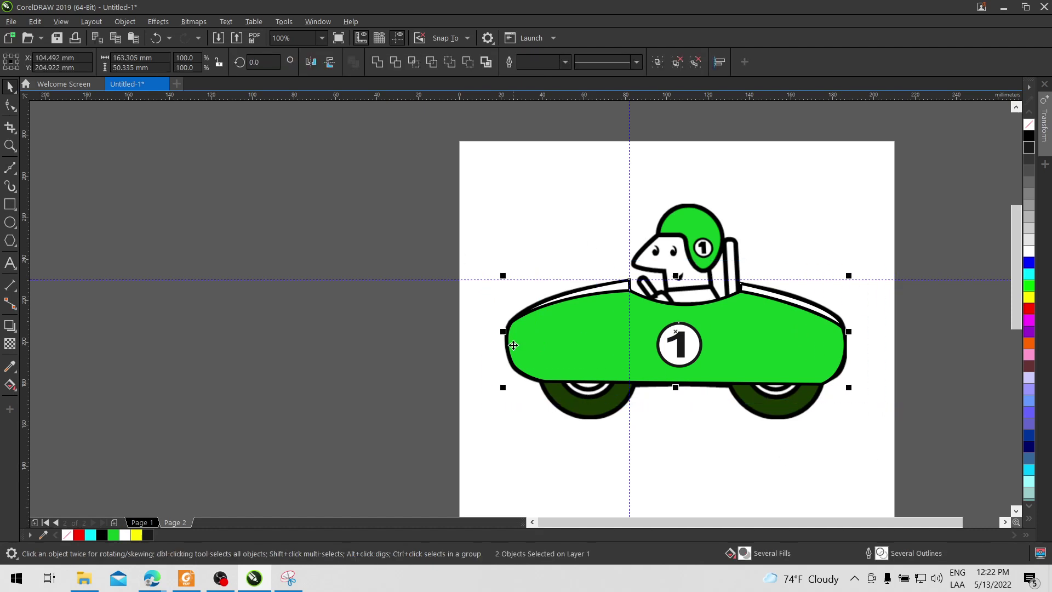
{"action": "left_click", "coordinate": [742, 203]}
{"action": "left_click", "coordinate": [681, 335]}
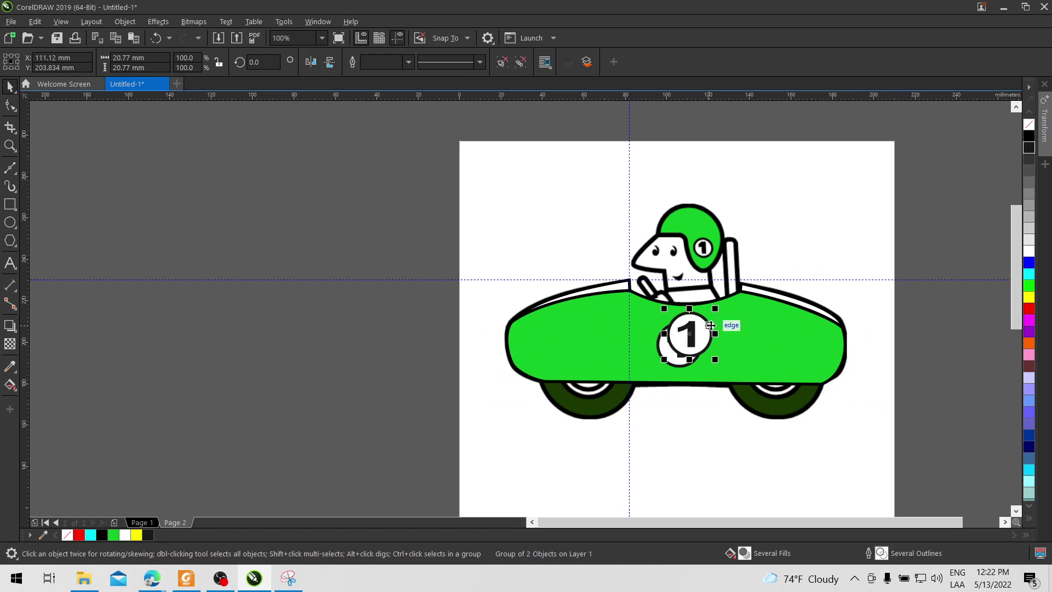
{"action": "left_click_drag", "start_coordinate": [693, 341], "coordinate": [778, 237]}
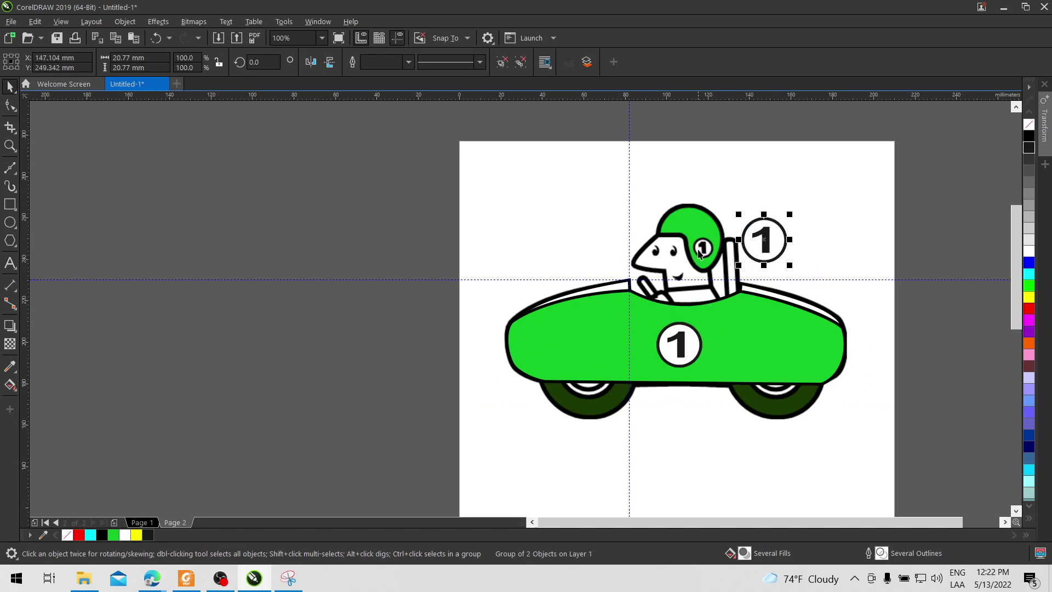
{"action": "left_click", "coordinate": [755, 187]}
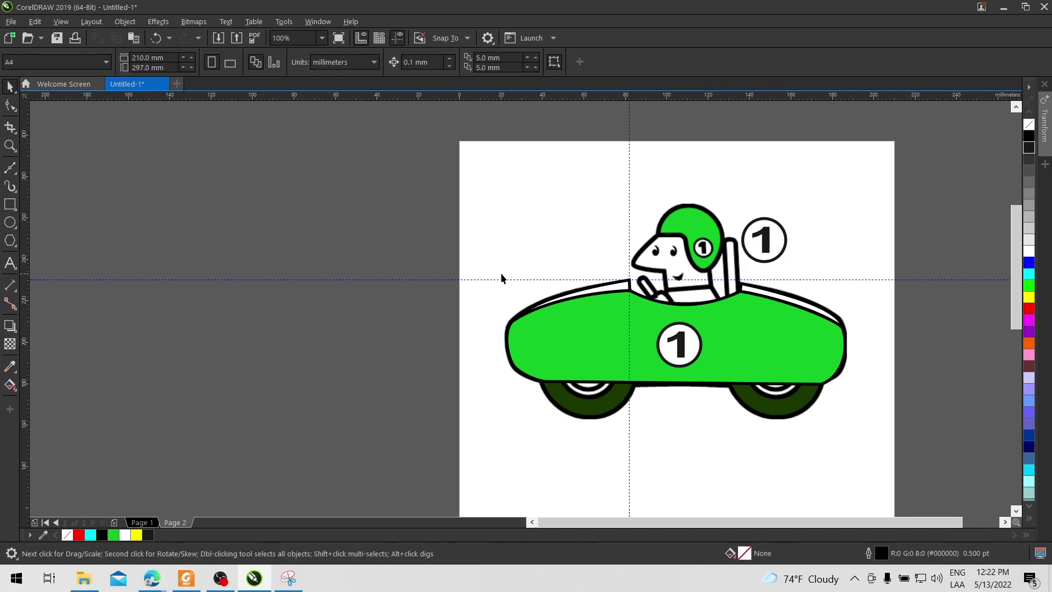
Group the body with its badge and move the group off the page, beside the car picture.
{"action": "left_click_drag", "start_coordinate": [501, 278], "coordinate": [882, 398]}
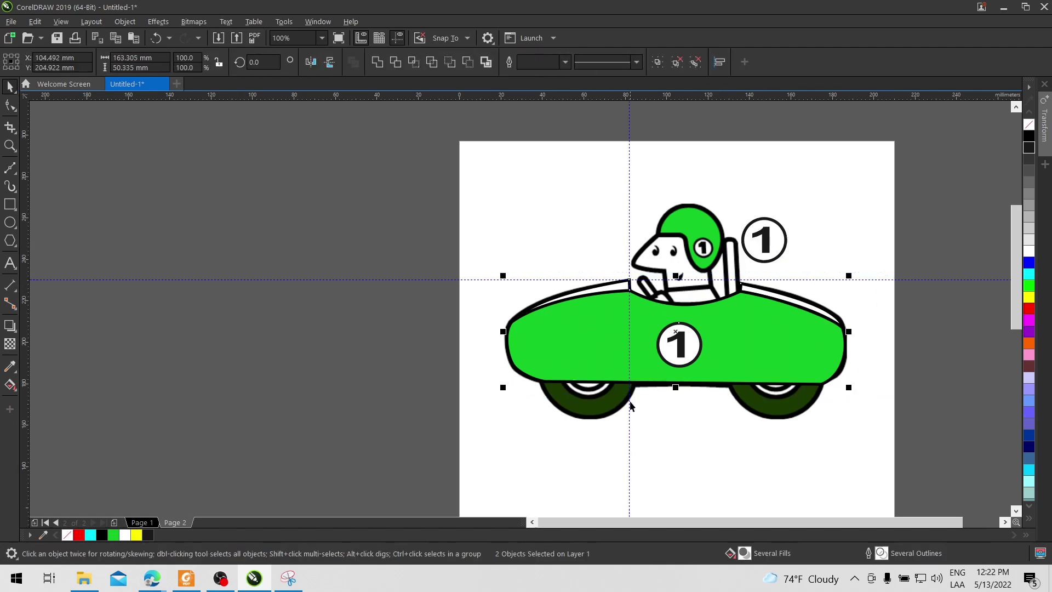
{"action": "left_click", "coordinate": [847, 217]}
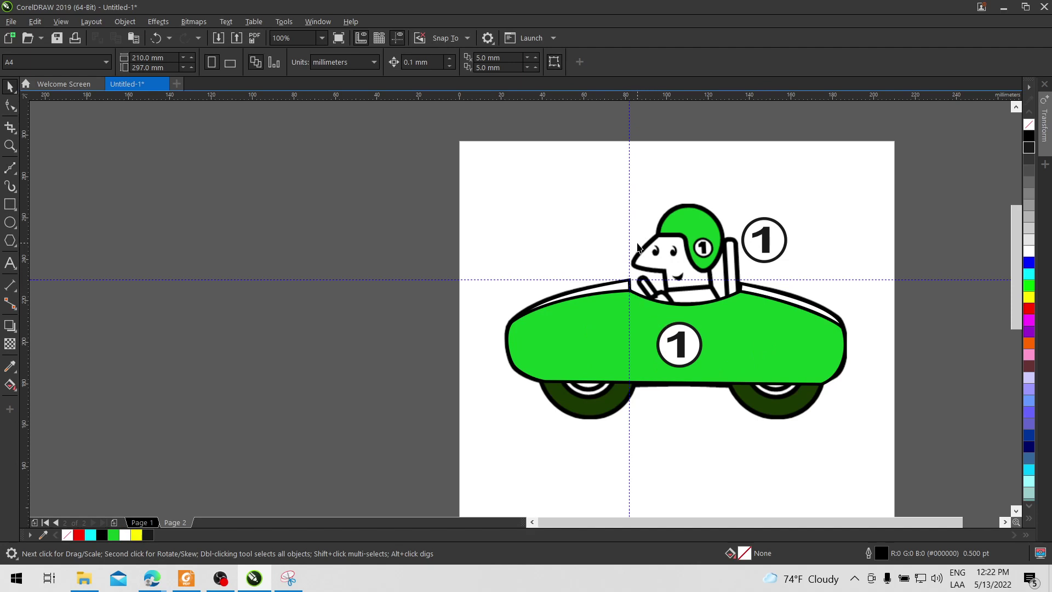
{"action": "left_click_drag", "start_coordinate": [754, 328], "coordinate": [355, 350]}
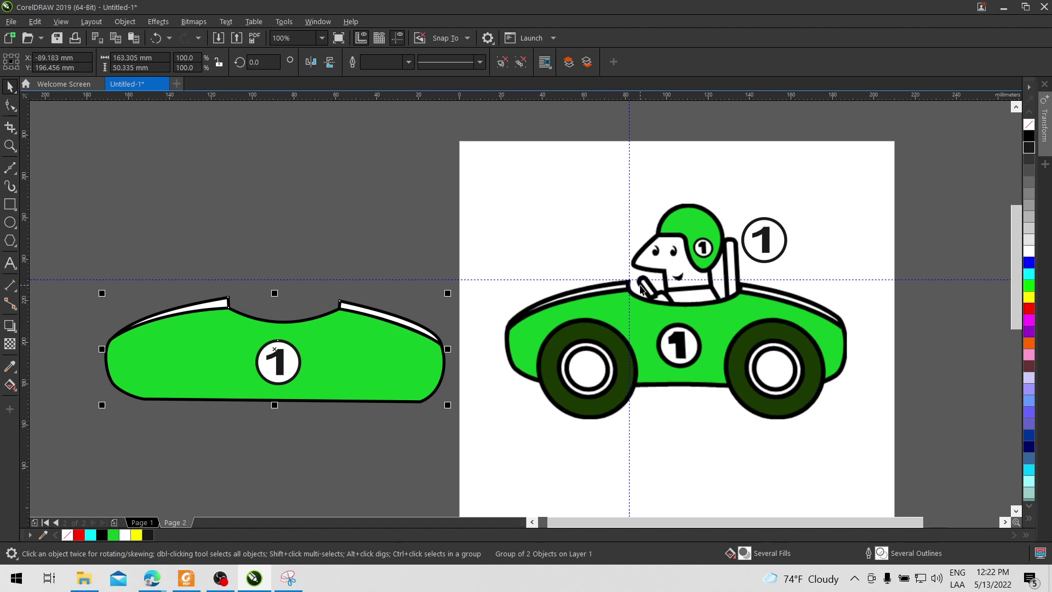
Trace the helmet with straight Bézier segments through its main corners and color the outline yellow.
{"action": "scroll", "coordinate": [668, 226], "scroll_direction": "up", "scroll_amount": 1}
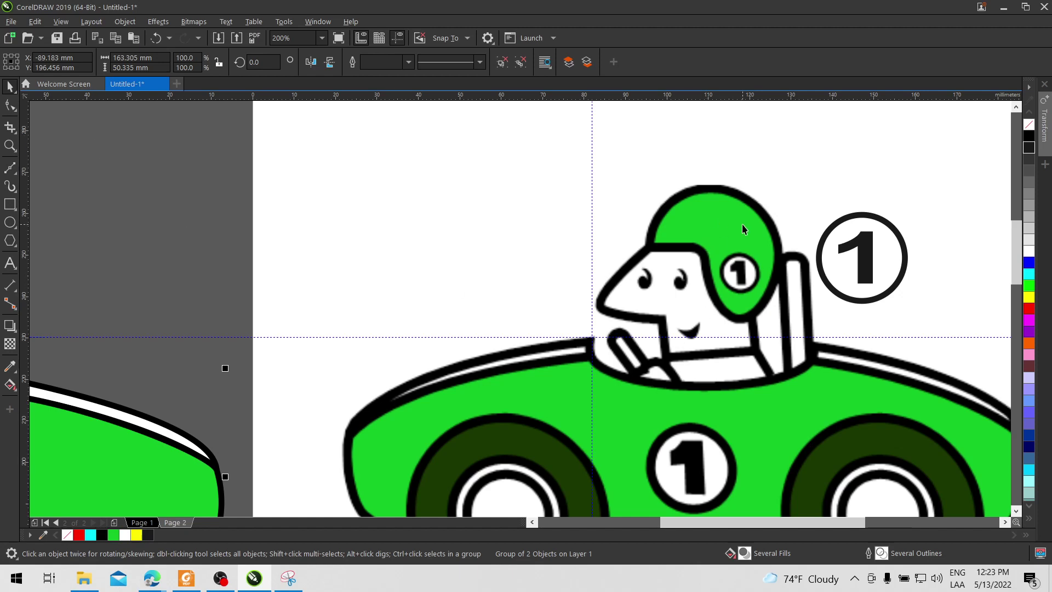
{"action": "left_click", "coordinate": [7, 169]}
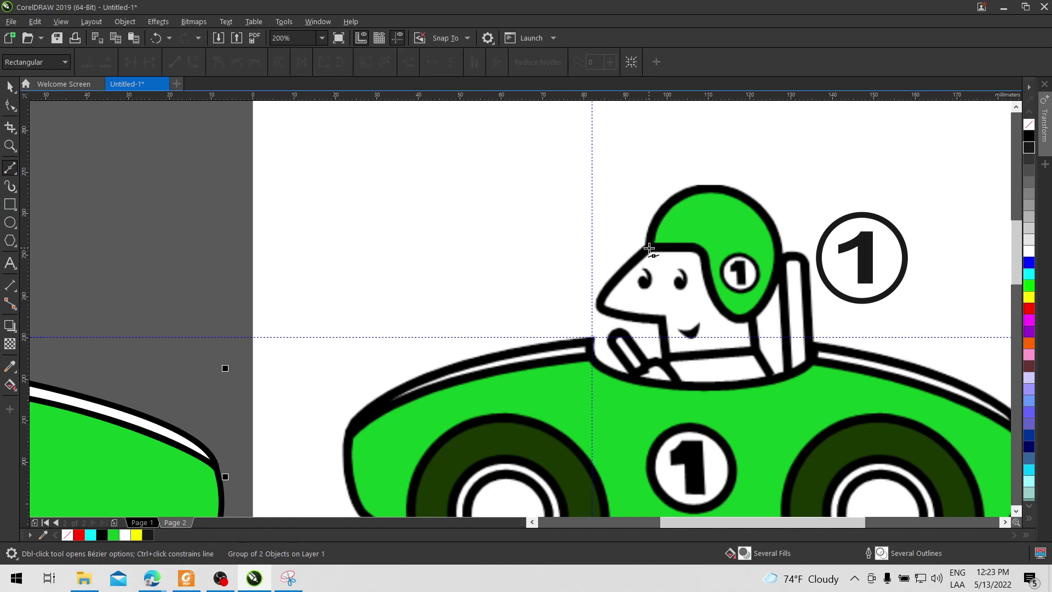
{"action": "left_click", "coordinate": [649, 248]}
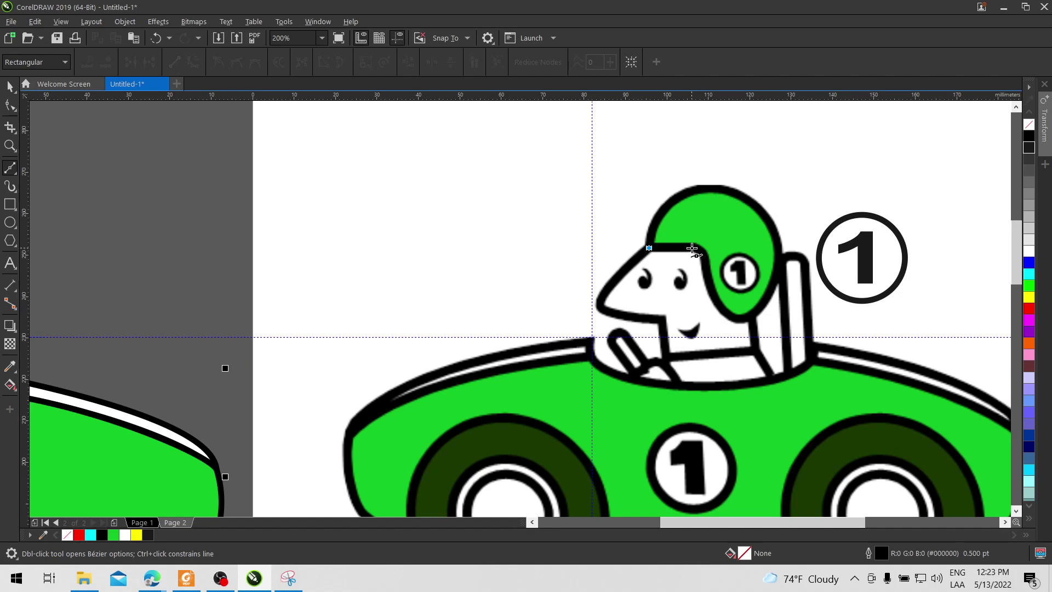
{"action": "scroll", "coordinate": [692, 248], "scroll_direction": "up", "scroll_amount": 3}
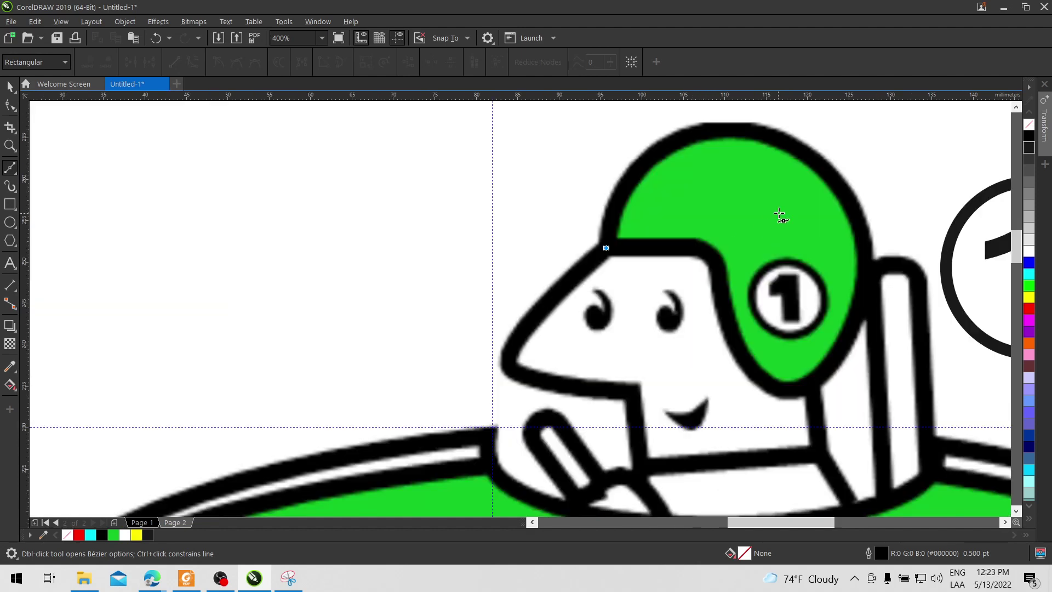
{"action": "left_click", "coordinate": [692, 249]}
{"action": "left_click", "coordinate": [719, 265]}
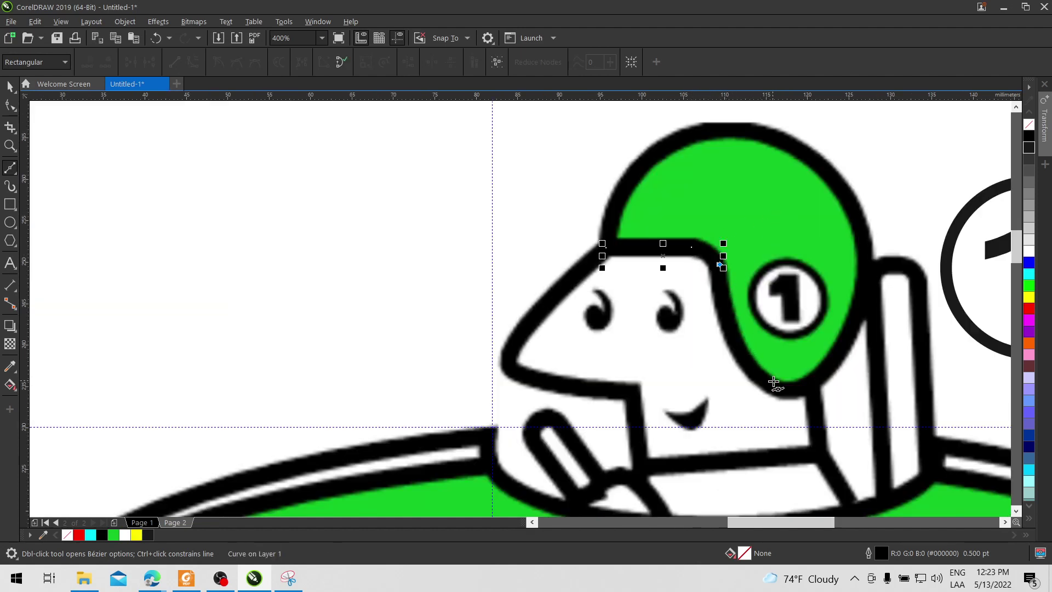
{"action": "left_click", "coordinate": [792, 393]}
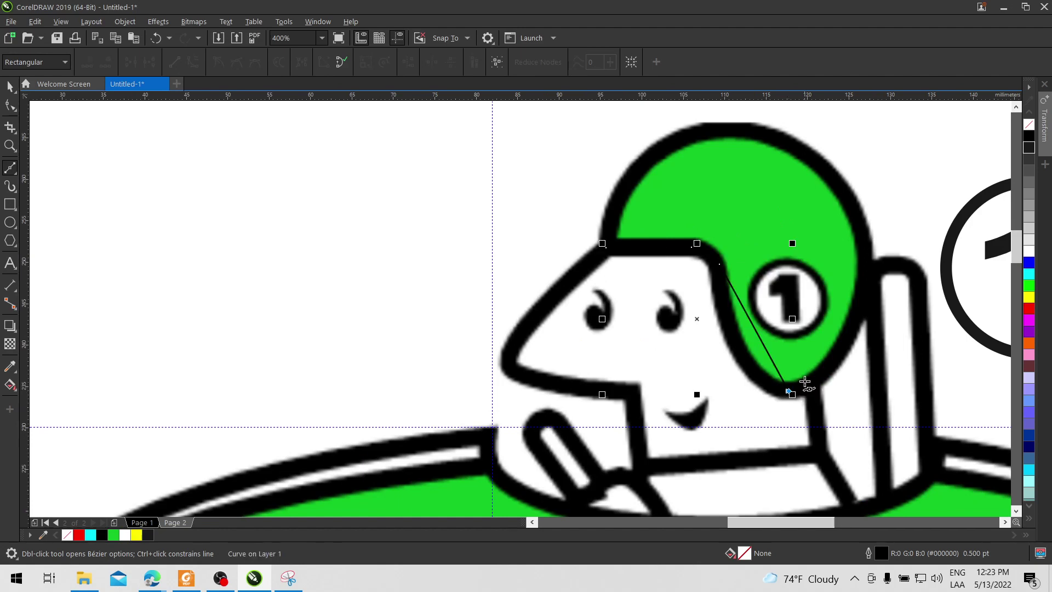
{"action": "left_click", "coordinate": [866, 261]}
{"action": "left_click", "coordinate": [734, 131]}
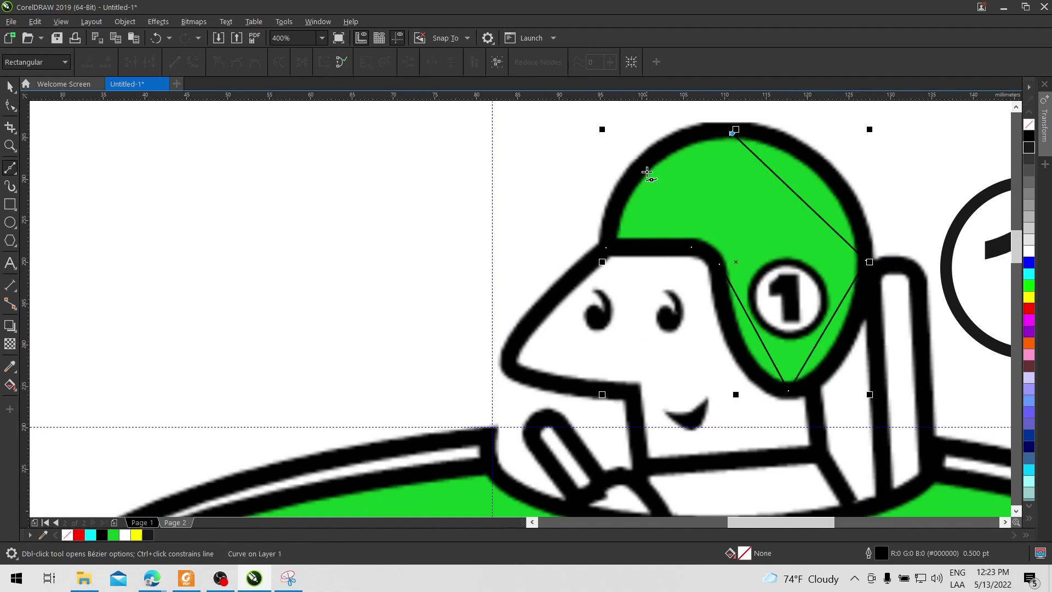
{"action": "left_click", "coordinate": [608, 247]}
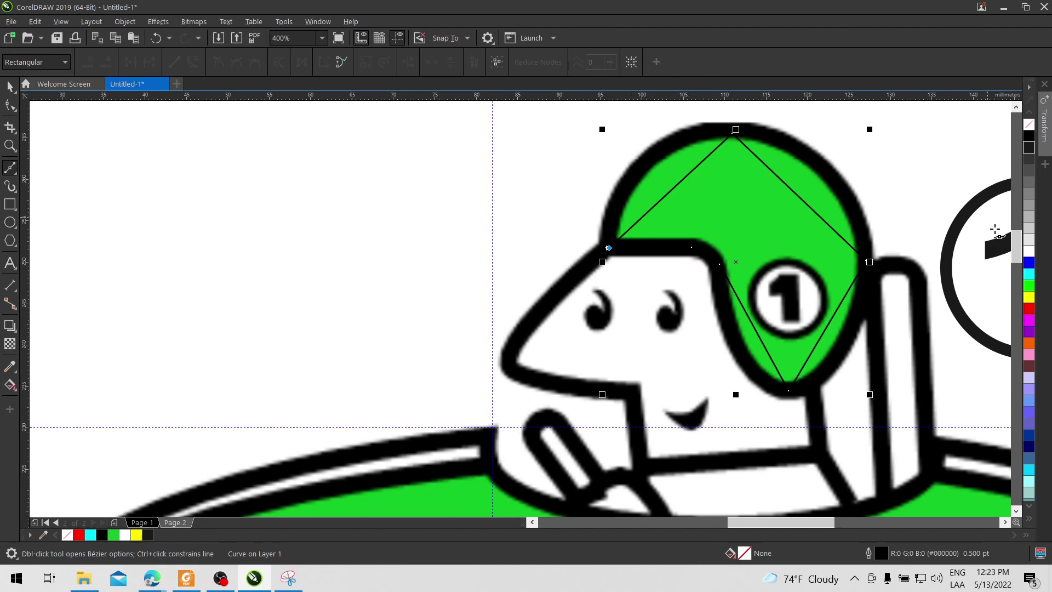
{"action": "right_click", "coordinate": [1029, 296]}
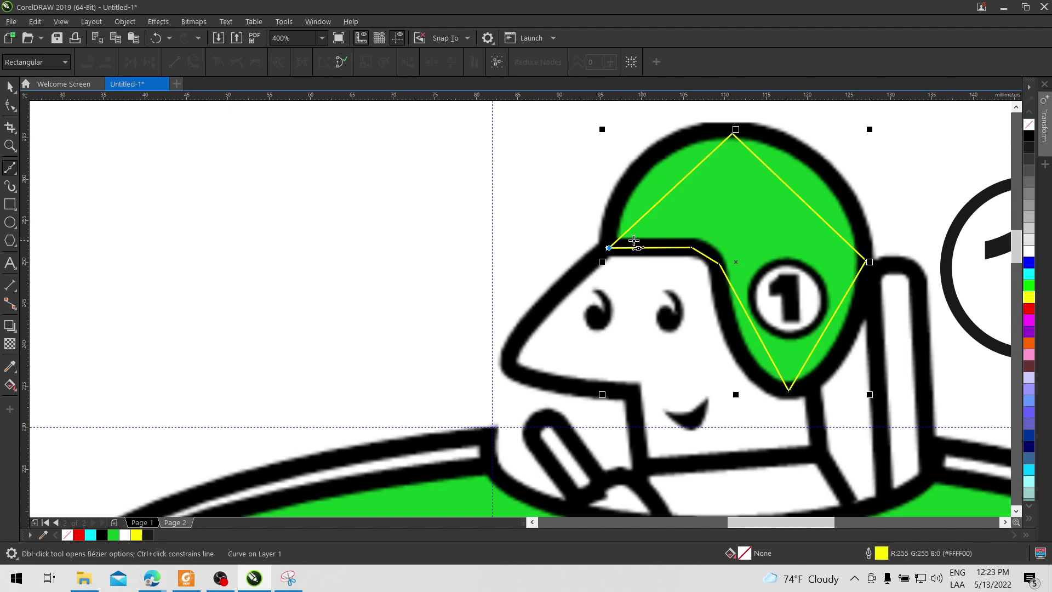
Join the helmet outline's two end nodes at the forehead corner and fill the closed shape with green #00FF00.
{"action": "key", "text": "F10"}
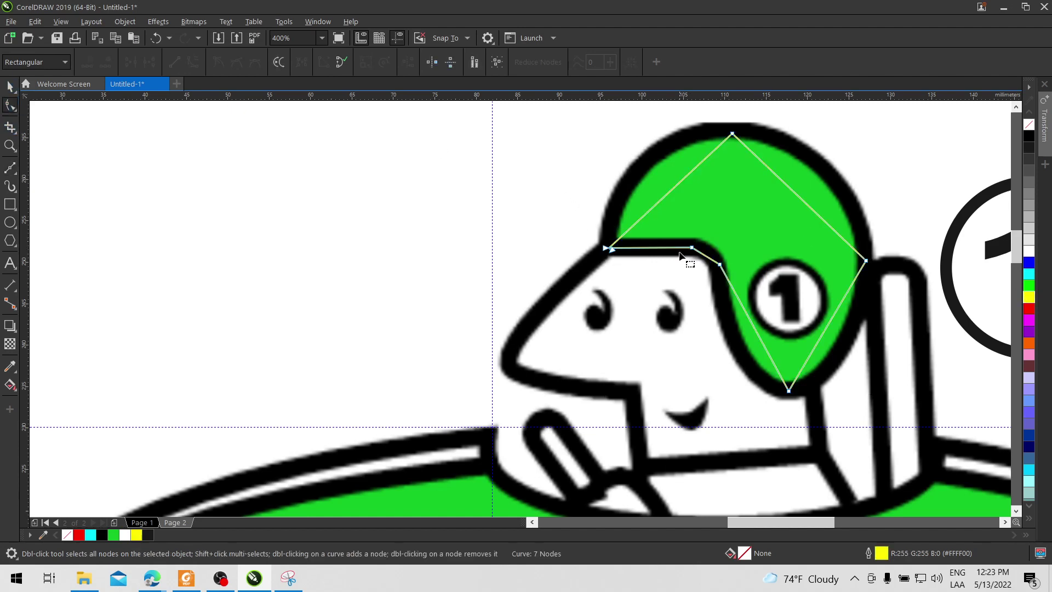
{"action": "scroll", "coordinate": [617, 262], "scroll_direction": "up", "scroll_amount": 1}
{"action": "scroll", "coordinate": [603, 228], "scroll_direction": "up", "scroll_amount": 1}
{"action": "scroll", "coordinate": [606, 219], "scroll_direction": "down", "scroll_amount": 1}
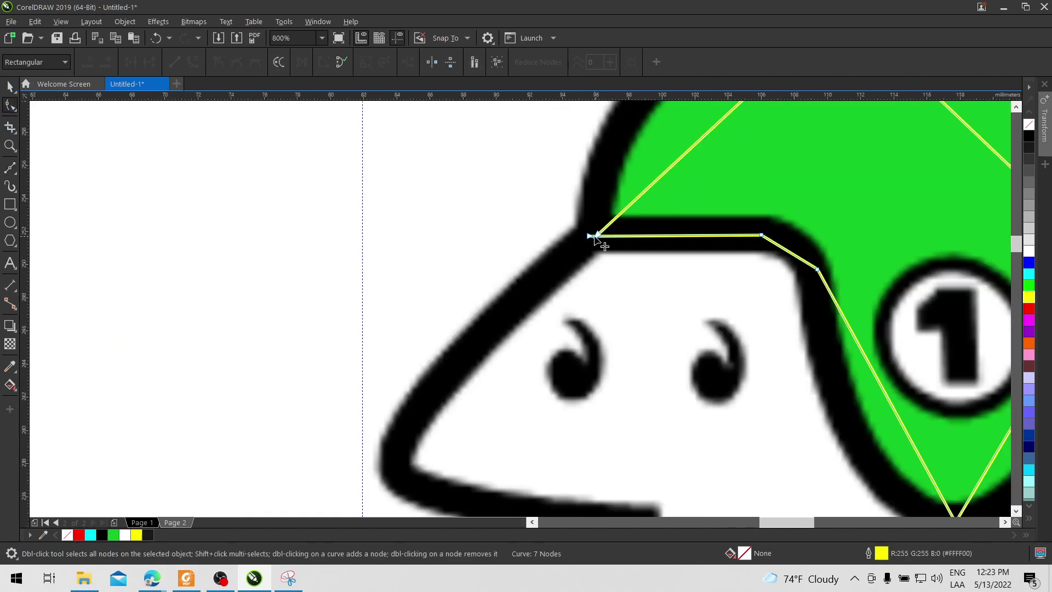
{"action": "scroll", "coordinate": [592, 235], "scroll_direction": "up", "scroll_amount": 1}
{"action": "left_click_drag", "start_coordinate": [587, 269], "coordinate": [575, 269]}
{"action": "scroll", "coordinate": [437, 169], "scroll_direction": "down", "scroll_amount": 1}
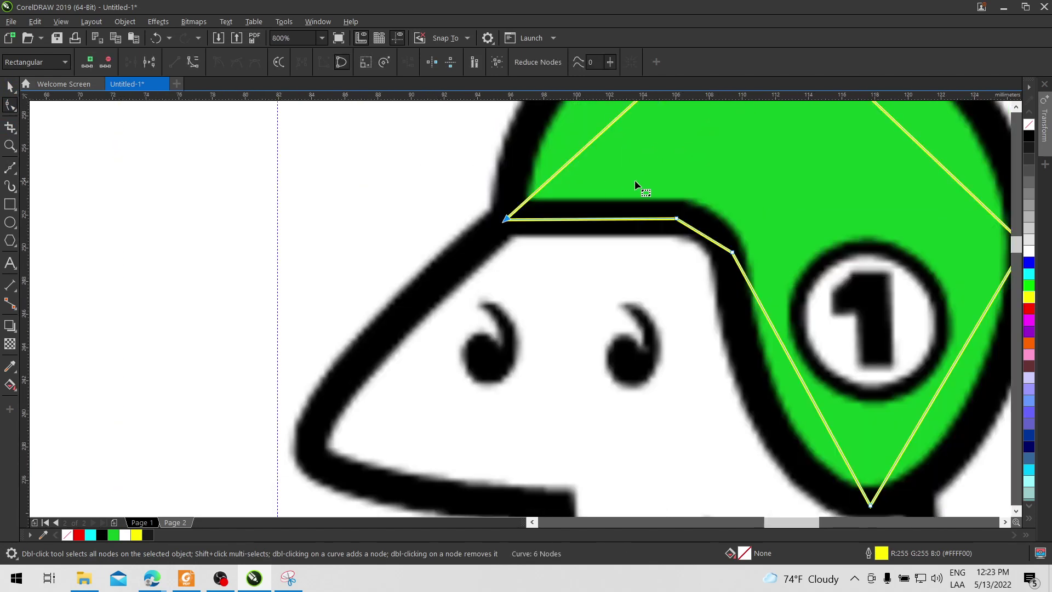
{"action": "left_click_drag", "start_coordinate": [635, 180], "coordinate": [629, 280]}
{"action": "scroll", "coordinate": [630, 276], "scroll_direction": "down", "scroll_amount": 1}
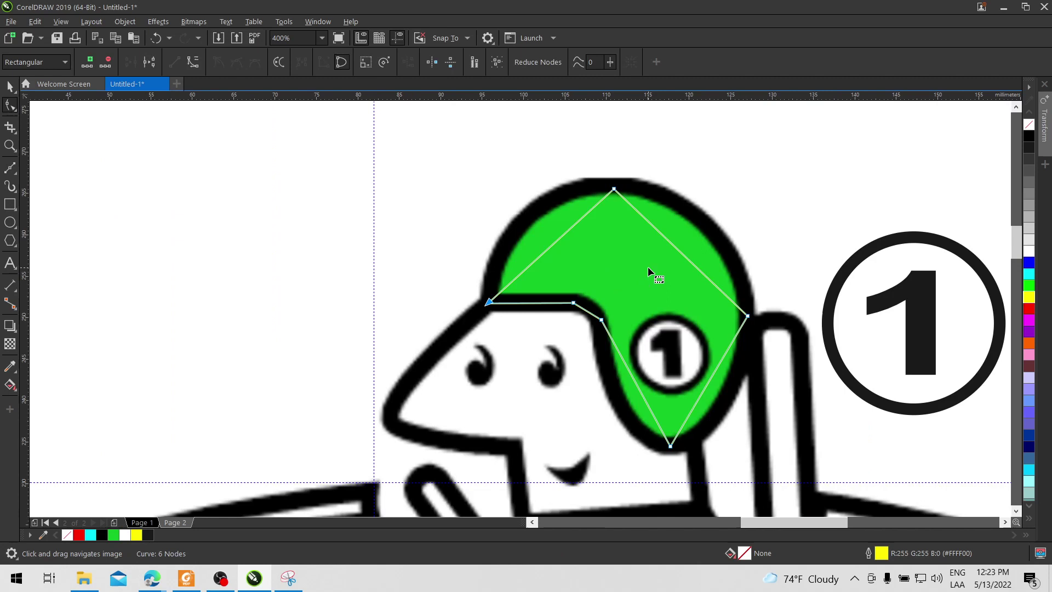
{"action": "left_click", "coordinate": [1030, 286]}
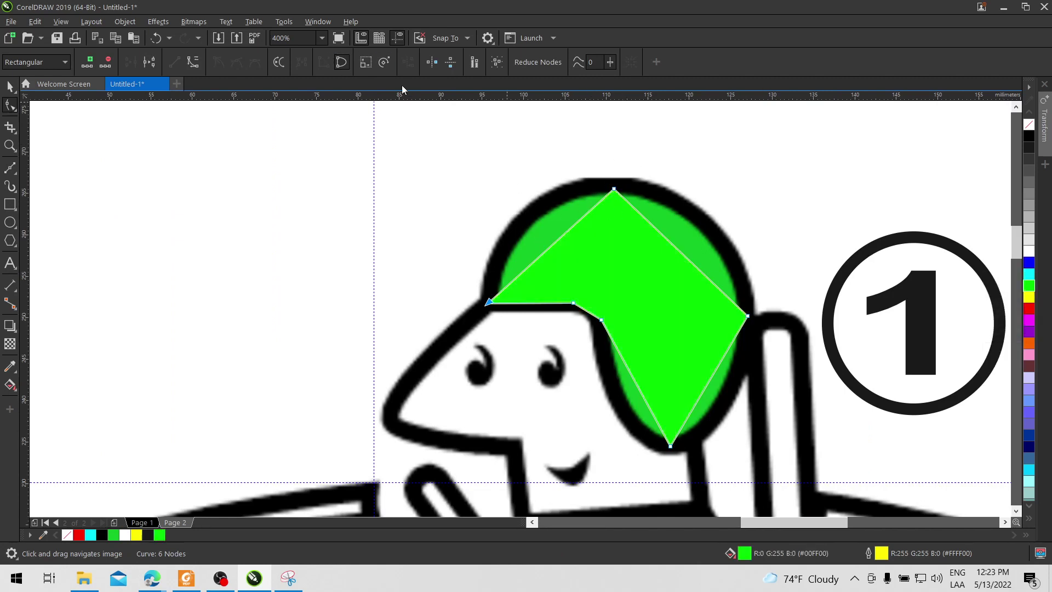
Convert the two upper segments of the helmet outline to curves and bend them along the helmet's dome.
{"action": "right_click", "coordinate": [553, 243]}
{"action": "left_click", "coordinate": [588, 332]}
{"action": "left_click_drag", "start_coordinate": [548, 246], "coordinate": [536, 211]}
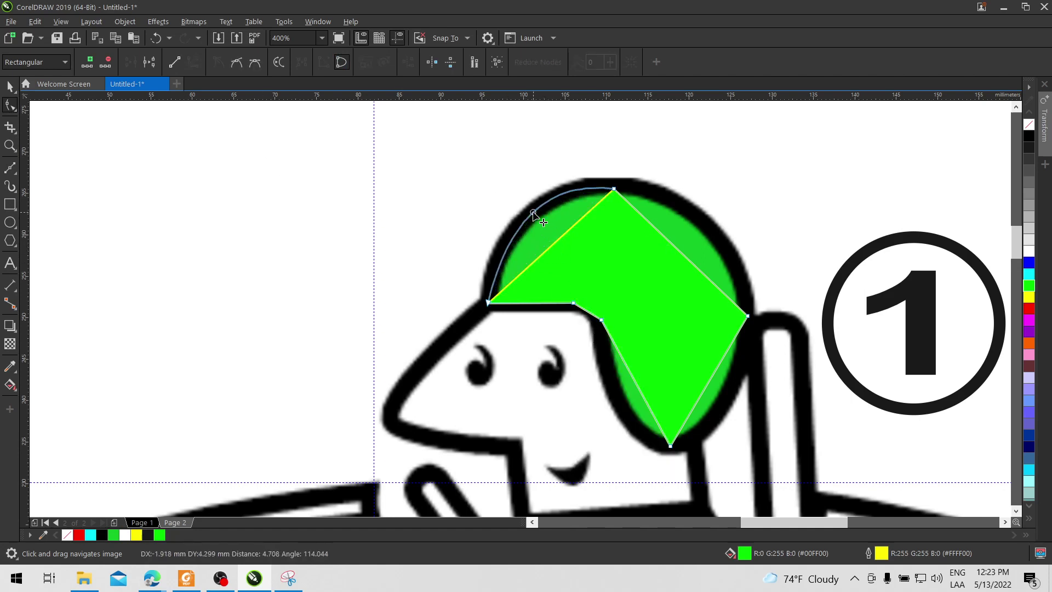
{"action": "right_click", "coordinate": [666, 238]}
{"action": "left_click", "coordinate": [702, 328]}
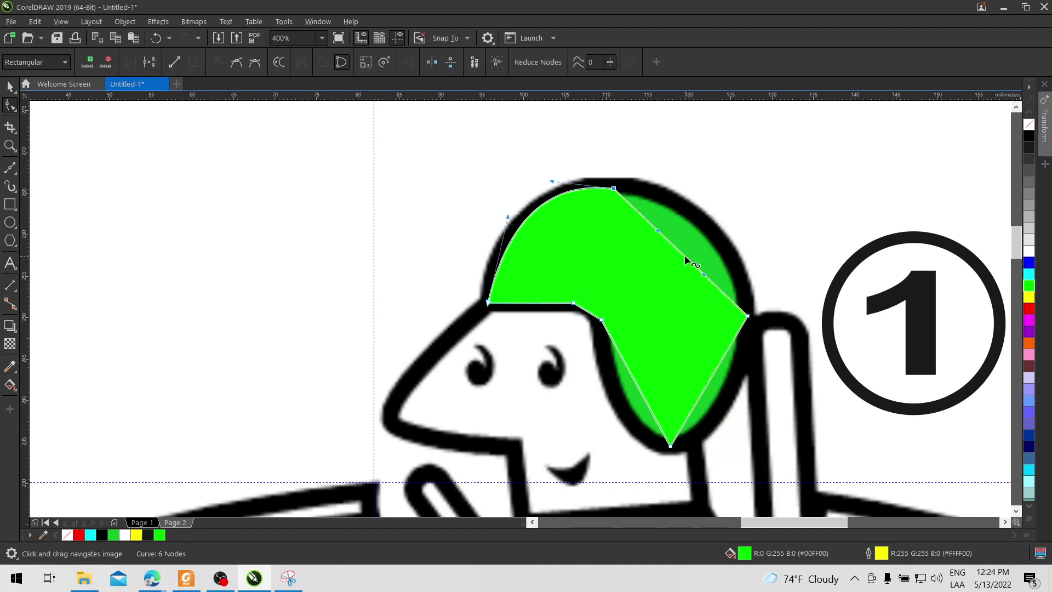
{"action": "left_click_drag", "start_coordinate": [684, 255], "coordinate": [705, 225]}
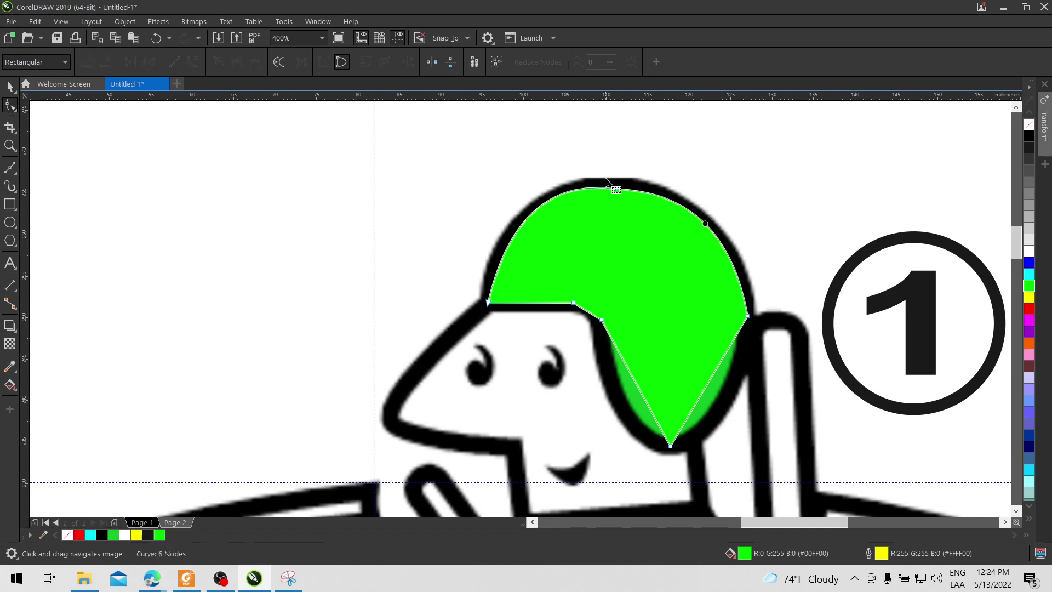
Convert the lower back segment of the helmet outline to a curve and bend it along the helmet's rear edge.
{"action": "right_click", "coordinate": [722, 357]}
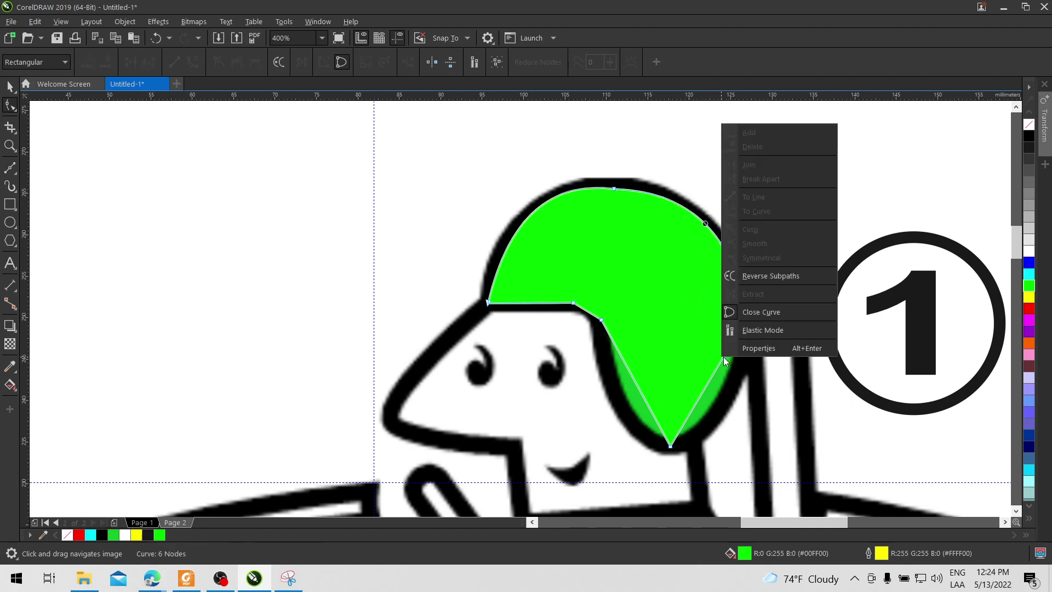
{"action": "left_click", "coordinate": [715, 369]}
{"action": "right_click", "coordinate": [716, 370]}
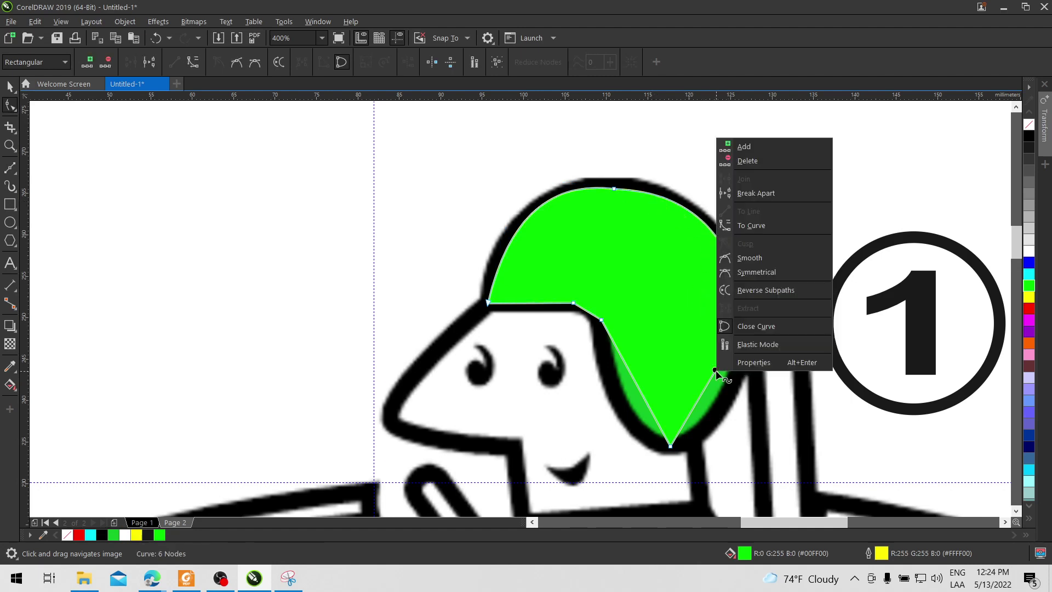
{"action": "left_click", "coordinate": [755, 225]}
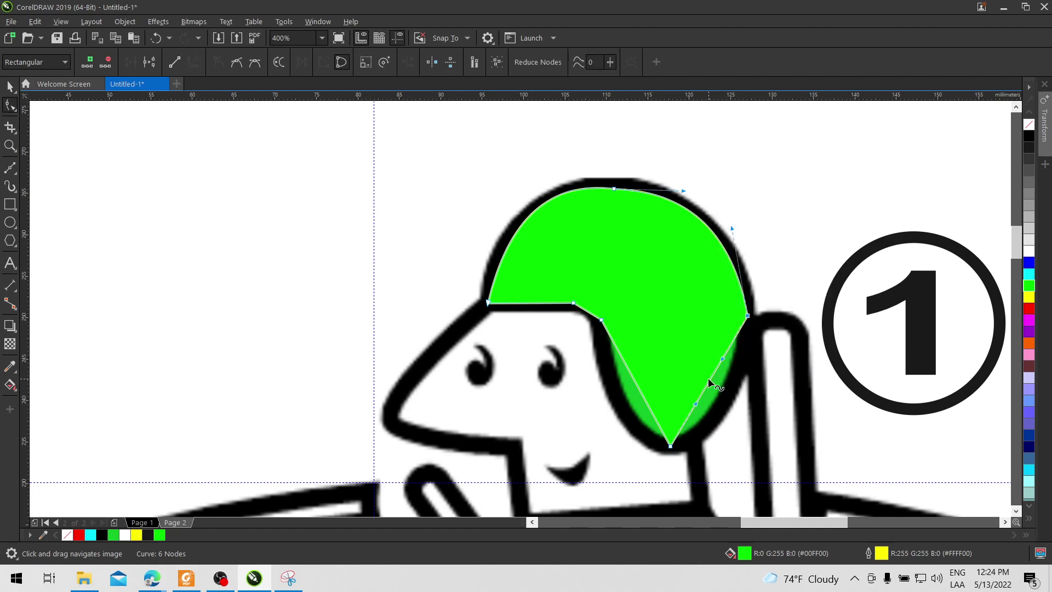
{"action": "left_click_drag", "start_coordinate": [710, 380], "coordinate": [727, 398]}
Curve the lower front segment along the ear flap and adjust the bottom node's handle to follow the helmet's edge.
{"action": "right_click", "coordinate": [642, 397]}
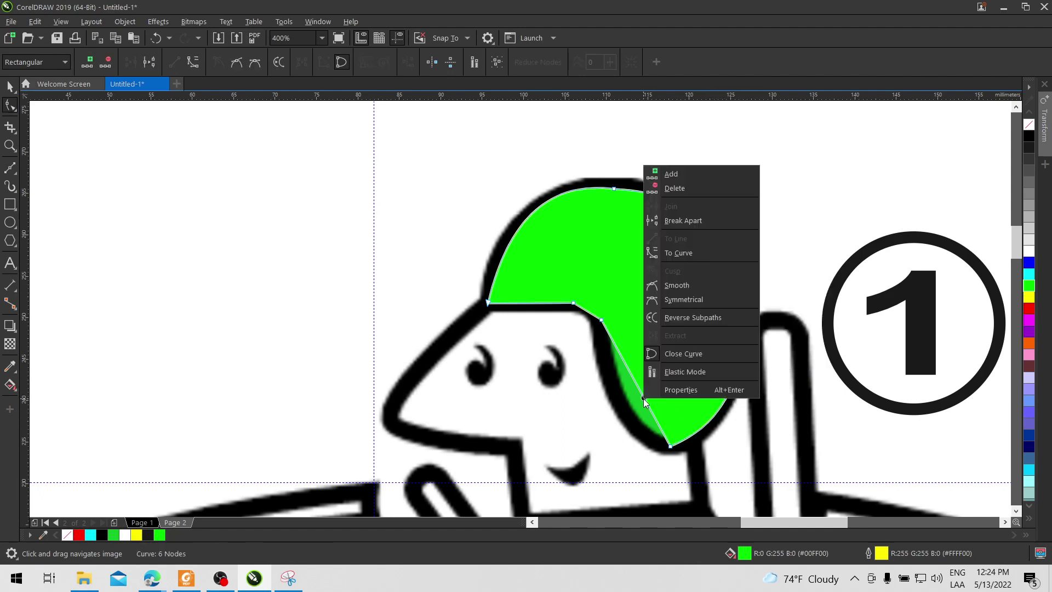
{"action": "left_click", "coordinate": [682, 252]}
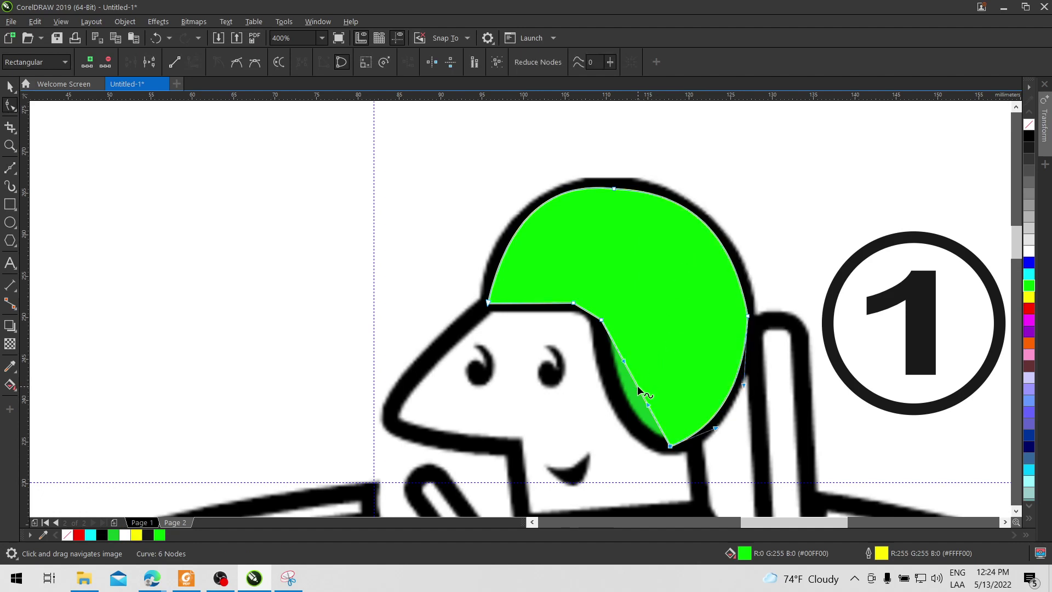
{"action": "left_click_drag", "start_coordinate": [637, 386], "coordinate": [624, 416]}
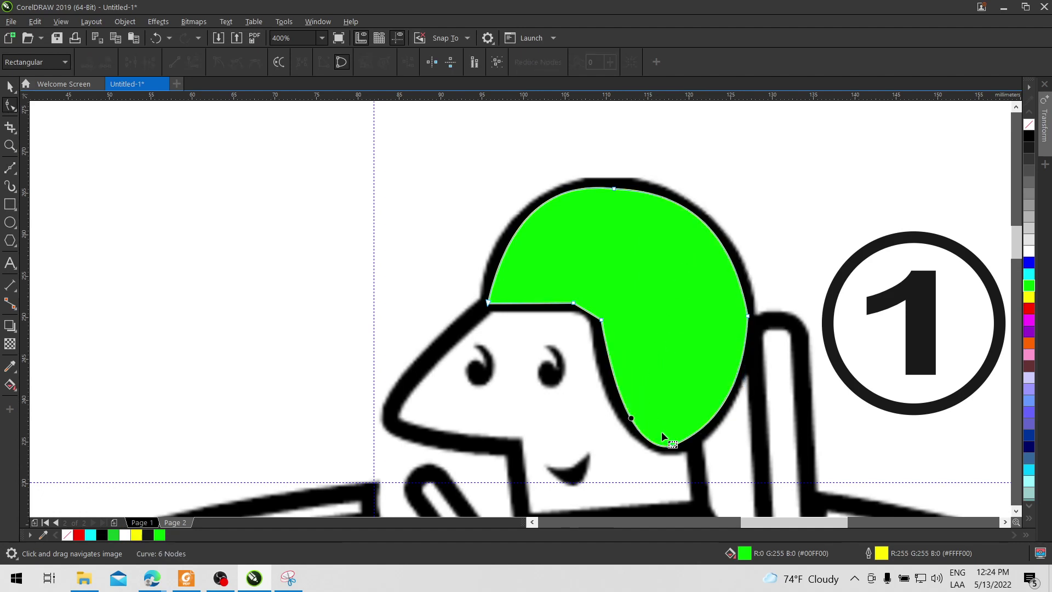
{"action": "left_click", "coordinate": [670, 446]}
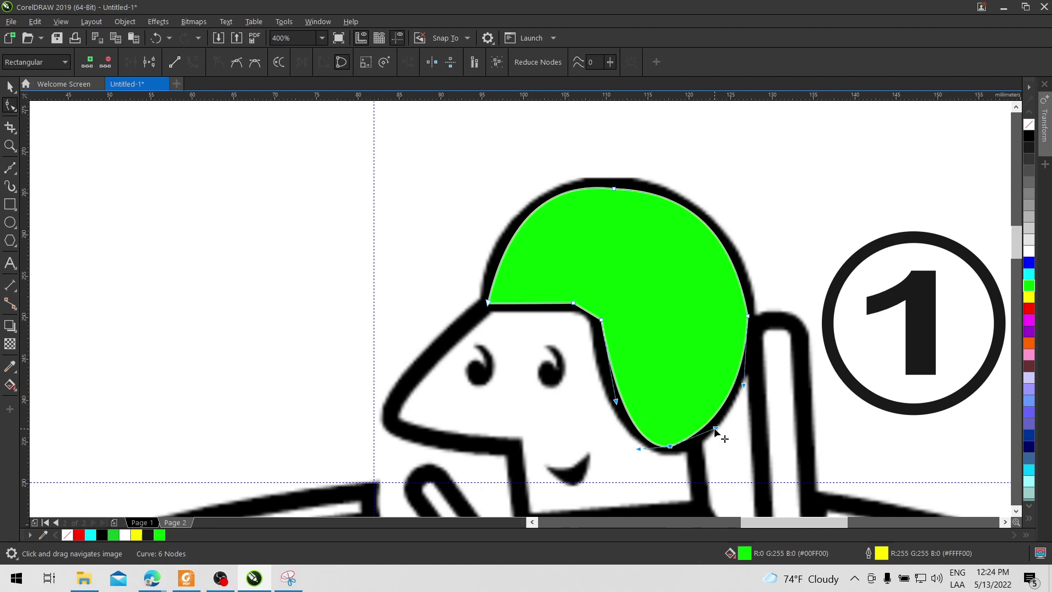
{"action": "left_click_drag", "start_coordinate": [716, 428], "coordinate": [717, 439]}
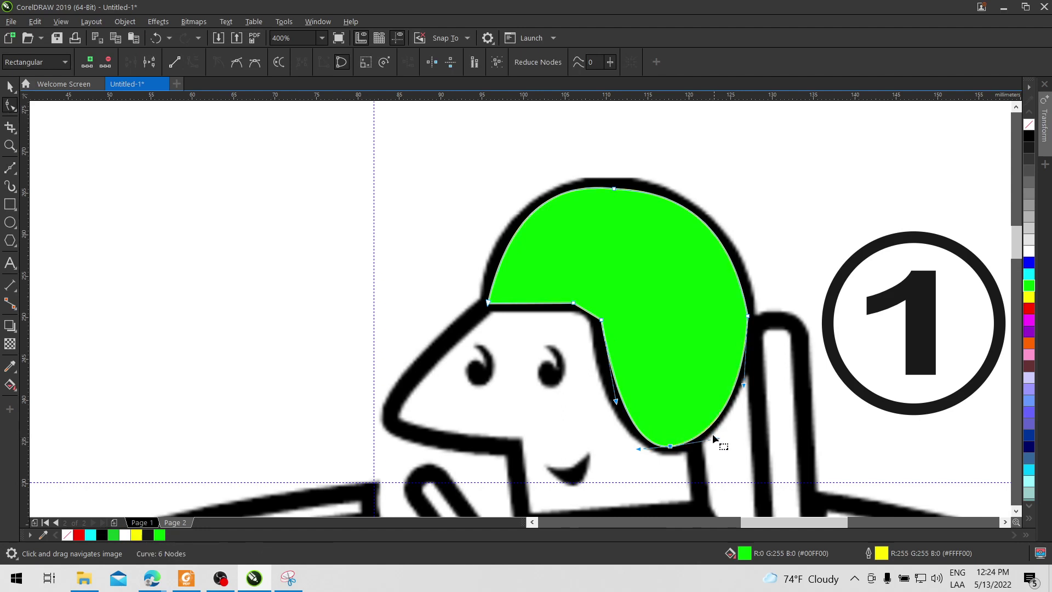
Convert the short corner segment above the ear flap to a curve and bend it into a rounded corner.
{"action": "right_click", "coordinate": [586, 310]}
{"action": "left_click", "coordinate": [626, 396]}
{"action": "scroll", "coordinate": [594, 320], "scroll_direction": "up", "scroll_amount": 2}
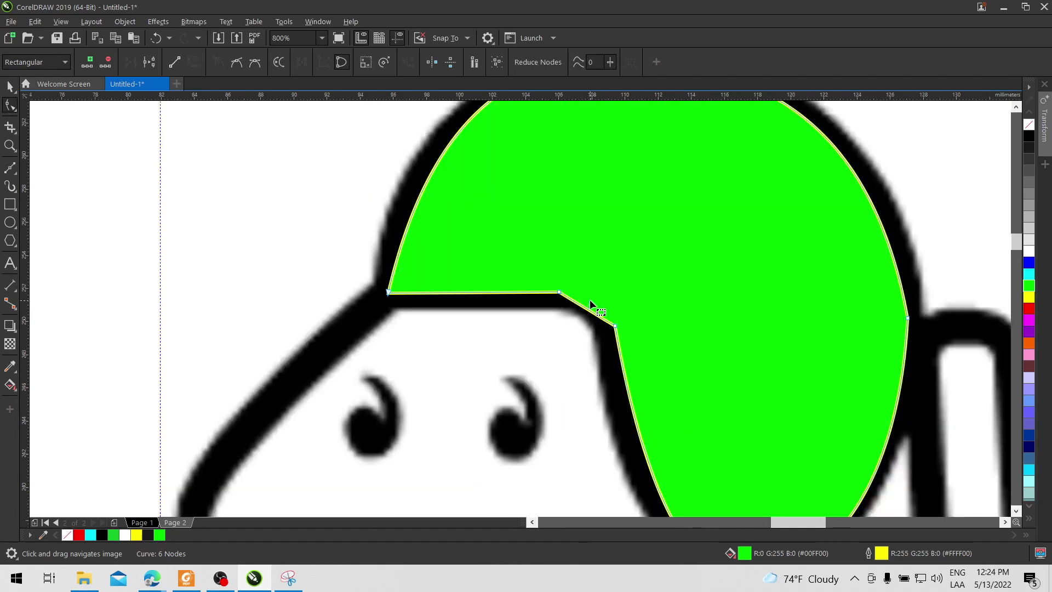
{"action": "left_click", "coordinate": [589, 310]}
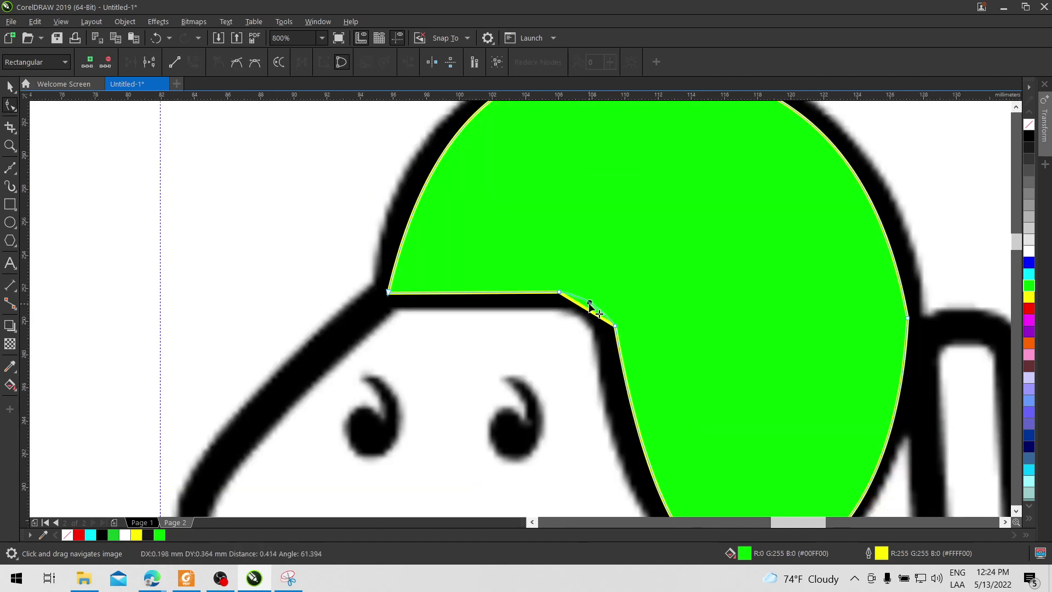
{"action": "left_click_drag", "start_coordinate": [594, 308], "coordinate": [595, 300]}
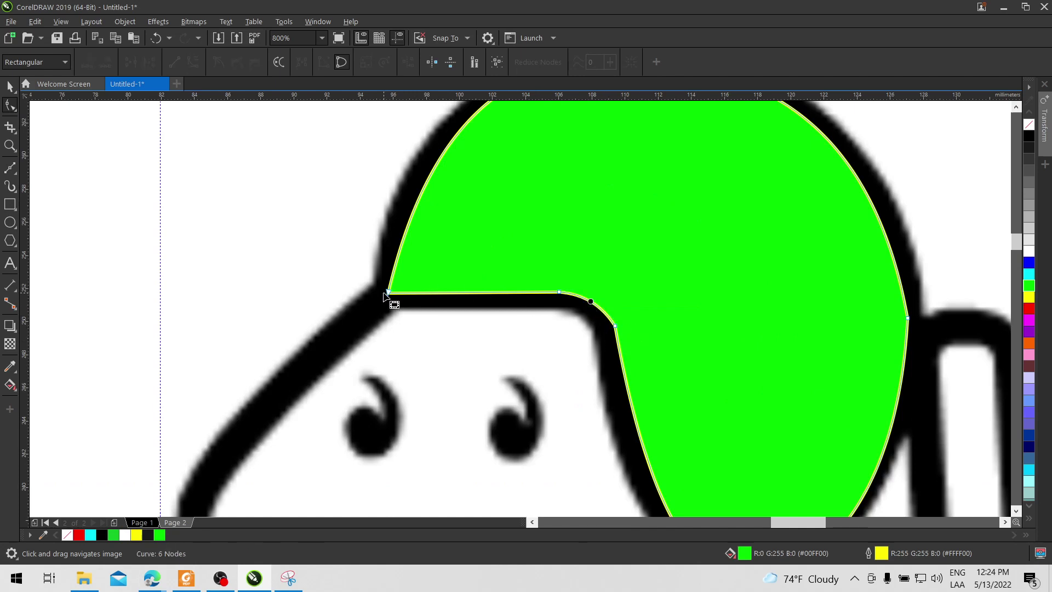
Shift the forehead and face-opening nodes onto the picture's black contour and adjust the front dome curve to match.
{"action": "left_click_drag", "start_coordinate": [388, 292], "coordinate": [382, 299]}
{"action": "left_click_drag", "start_coordinate": [422, 127], "coordinate": [403, 126]}
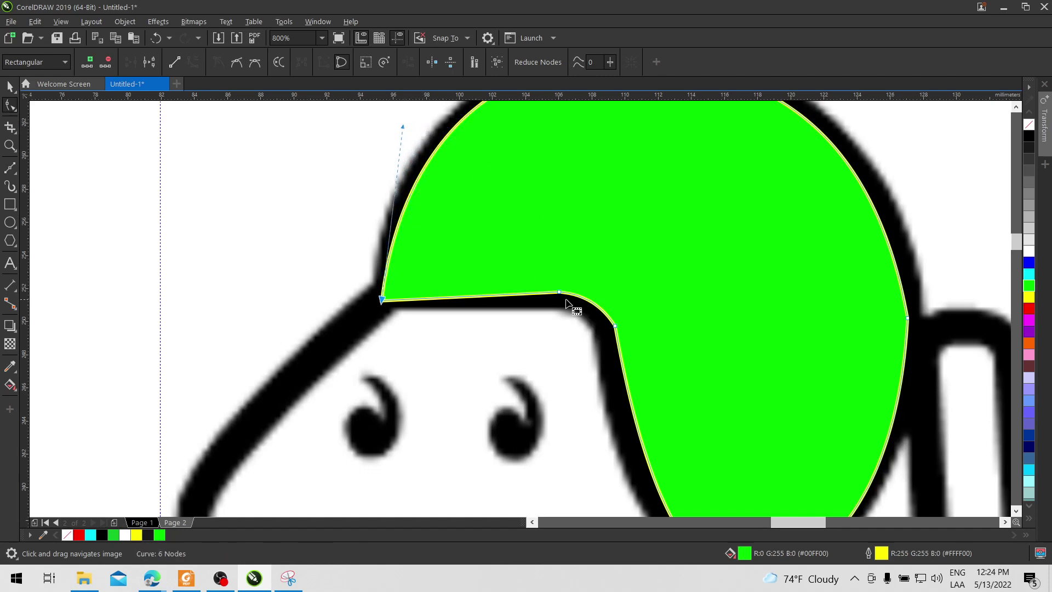
{"action": "left_click_drag", "start_coordinate": [559, 293], "coordinate": [562, 301]}
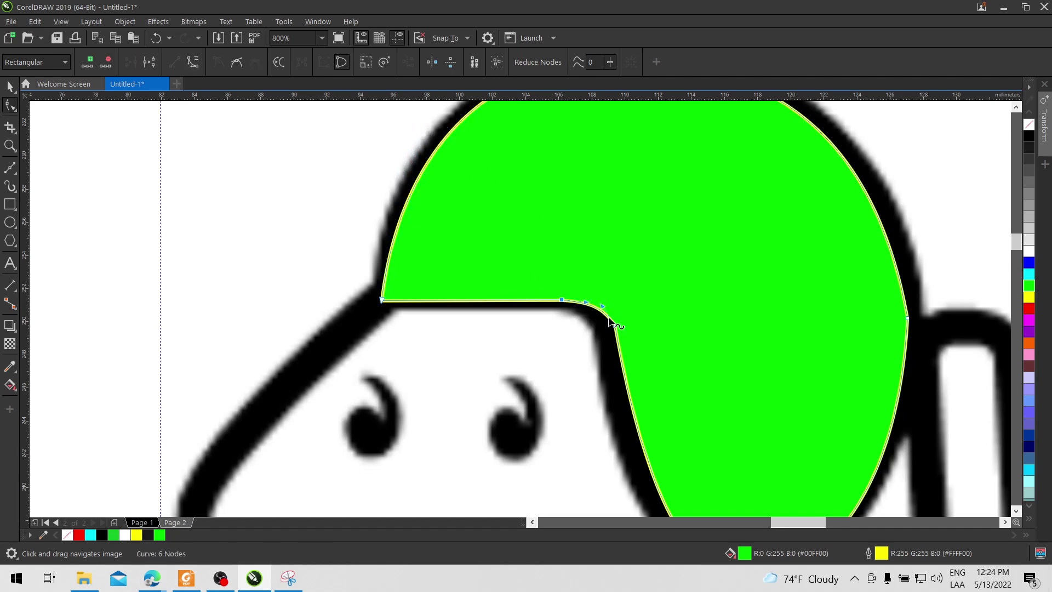
{"action": "left_click_drag", "start_coordinate": [614, 326], "coordinate": [607, 330]}
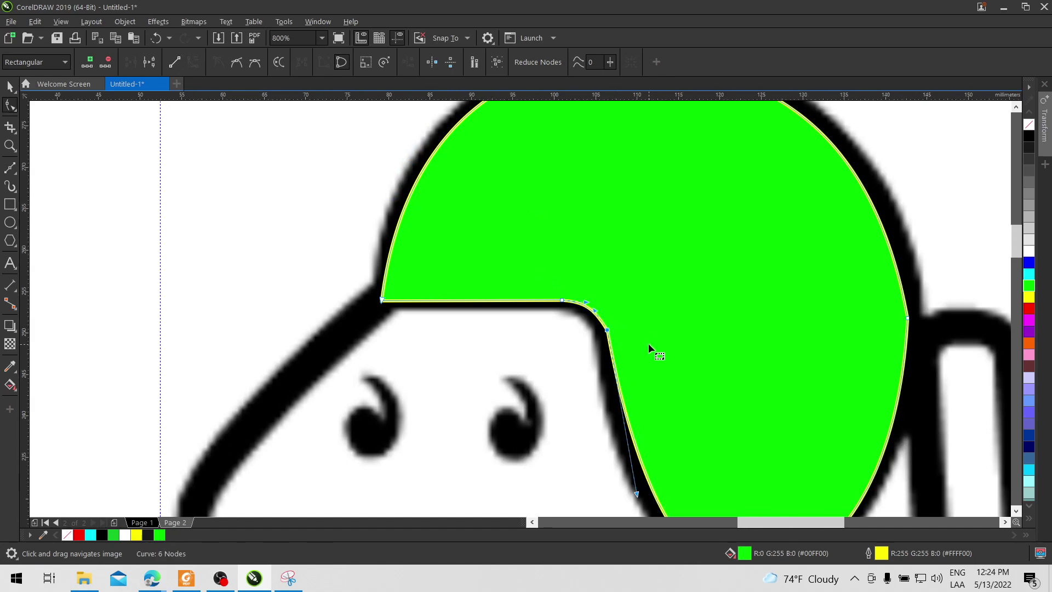
Adjust the curve handles of the ear flap's front edge and the helmet's back edge to follow the picture's contour.
{"action": "scroll", "coordinate": [650, 352], "scroll_direction": "down", "scroll_amount": 2}
{"action": "left_click_drag", "start_coordinate": [642, 417], "coordinate": [637, 420]}
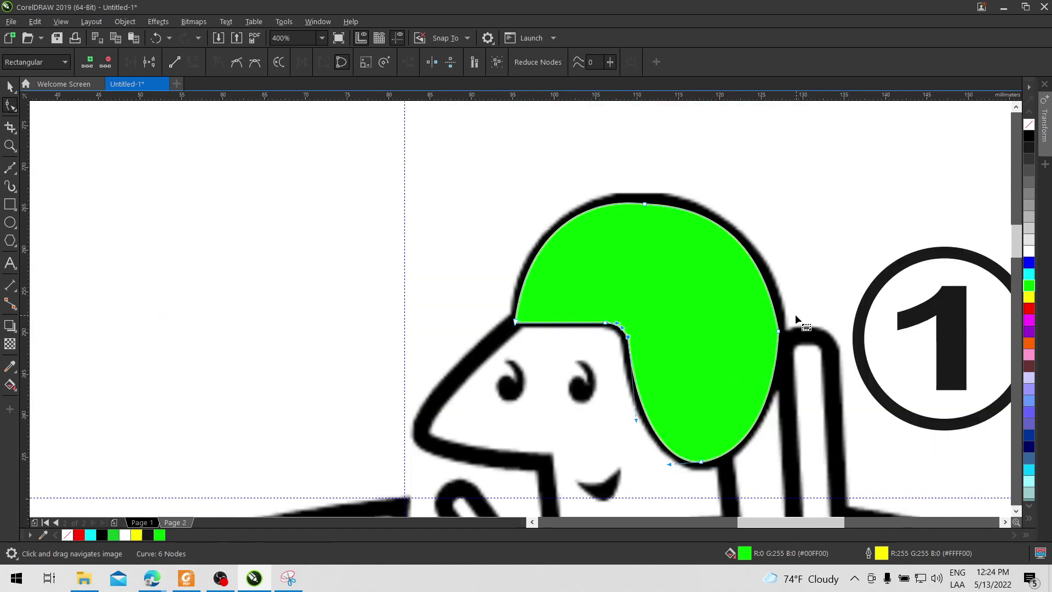
{"action": "left_click", "coordinate": [778, 331]}
{"action": "left_click_drag", "start_coordinate": [762, 244], "coordinate": [780, 257]}
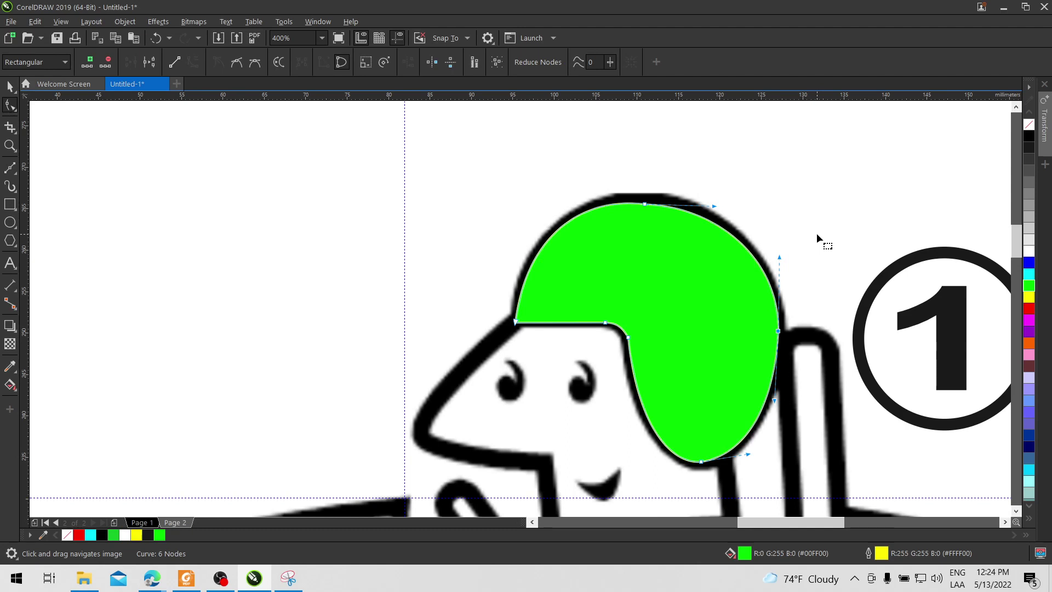
Set the helmet's outline width to 4.0 pt and color the outline black.
{"action": "left_click", "coordinate": [10, 86]}
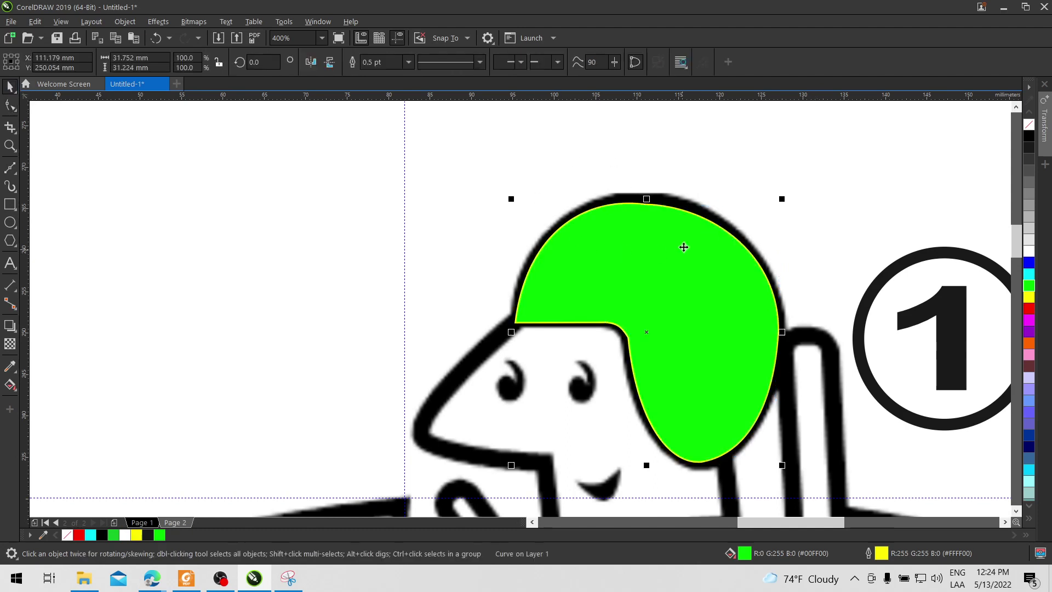
{"action": "left_click", "coordinate": [408, 62]}
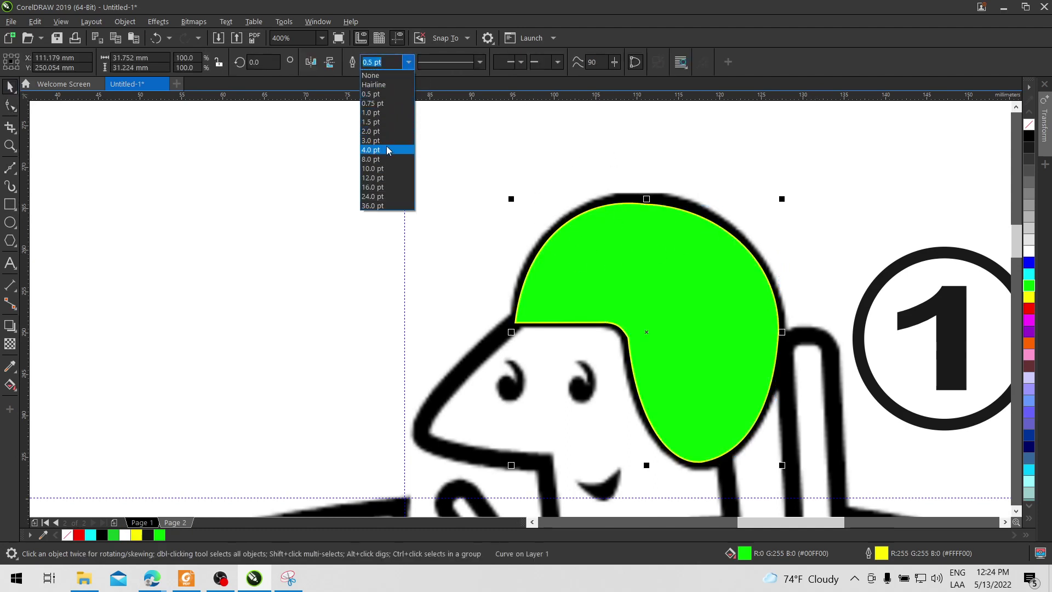
{"action": "left_click", "coordinate": [385, 146]}
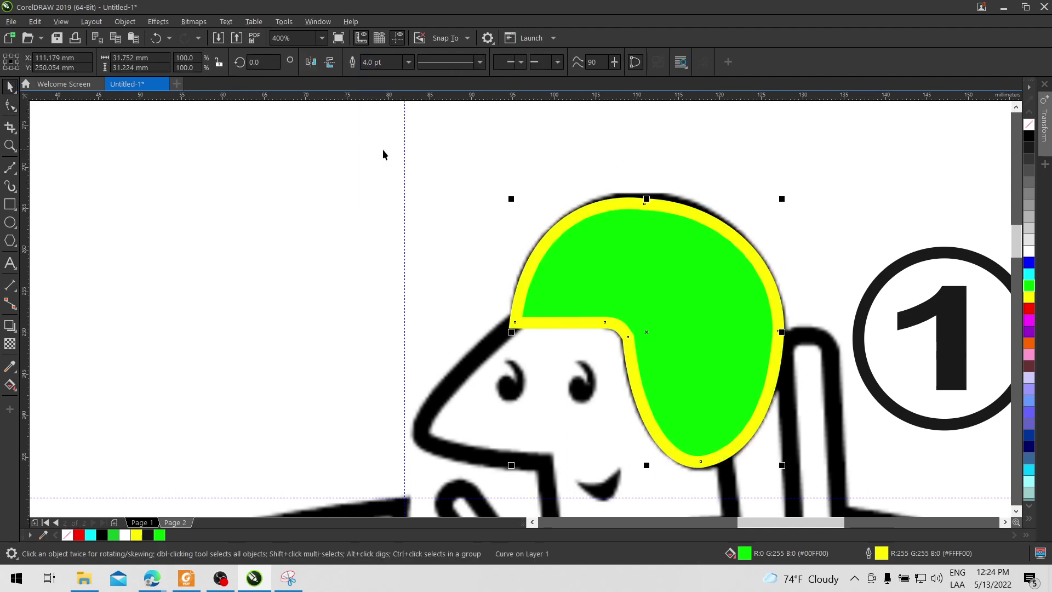
{"action": "right_click", "coordinate": [1029, 137]}
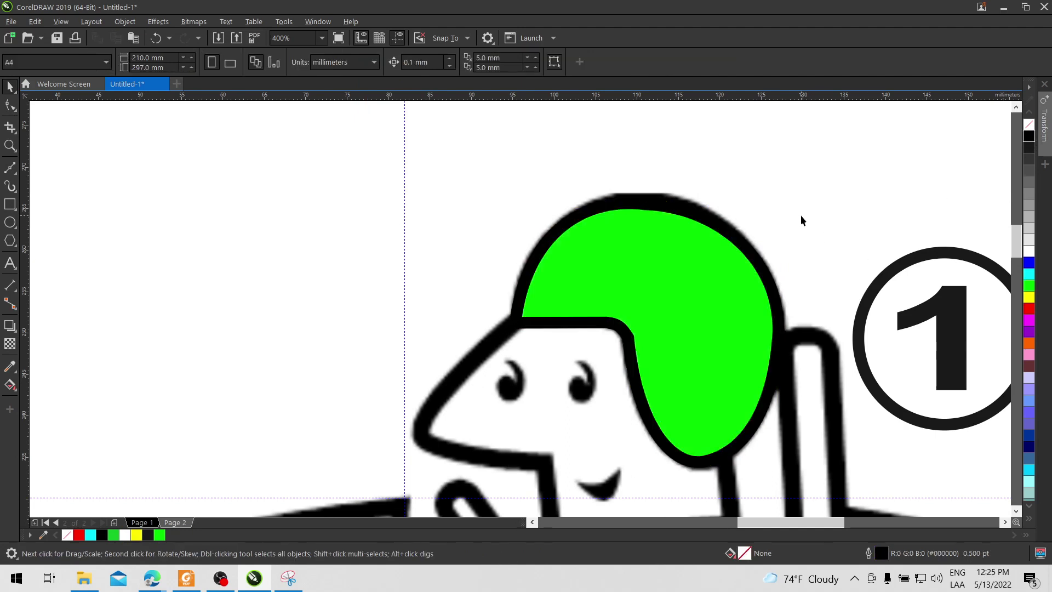
Nudge the helmet 0.1 mm right and 0.3 mm up to line up with the picture.
{"action": "scroll", "coordinate": [818, 228], "scroll_direction": "down", "scroll_amount": 2}
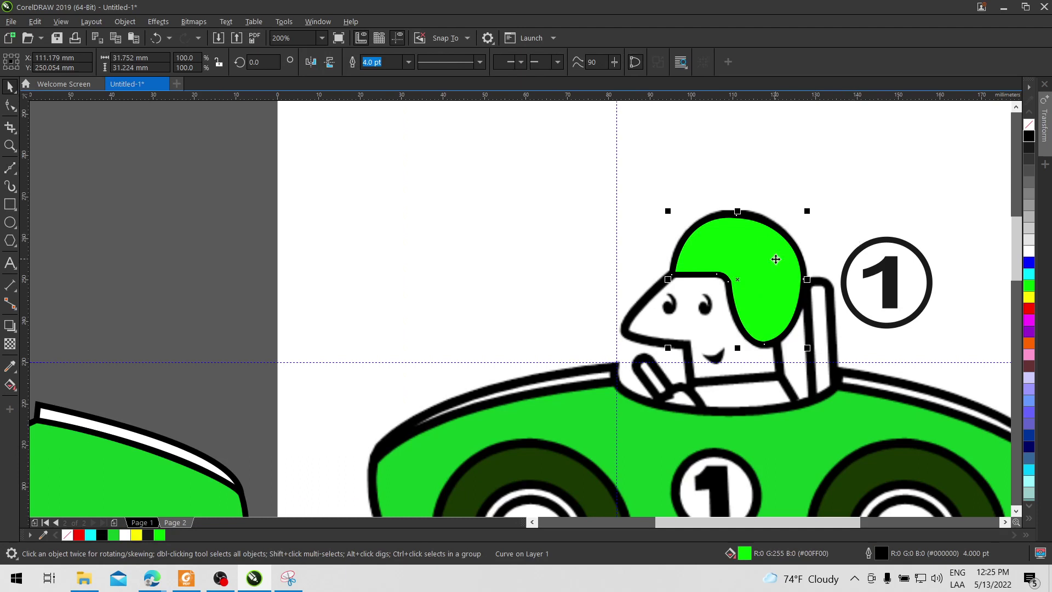
{"action": "key", "text": "Right"}
{"action": "key", "text": "Up"}
{"action": "key", "text": "Up"}
{"action": "key", "text": "Up"}
{"action": "left_click", "coordinate": [812, 185]}
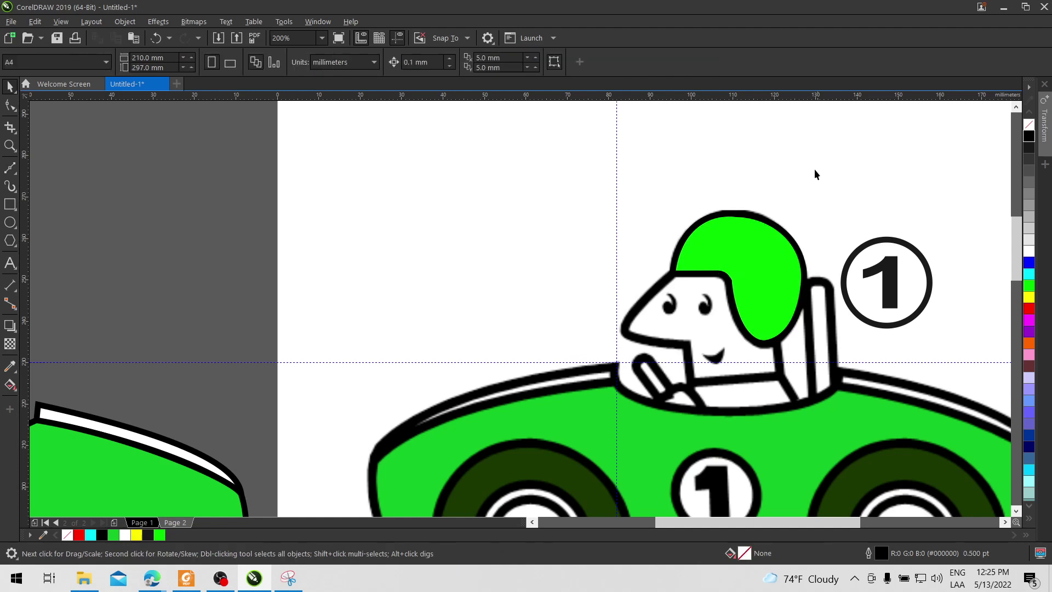
Add a vertical and a horizontal guideline that cross at the helmet's front corner.
{"action": "scroll", "coordinate": [694, 268], "scroll_direction": "up", "scroll_amount": 2}
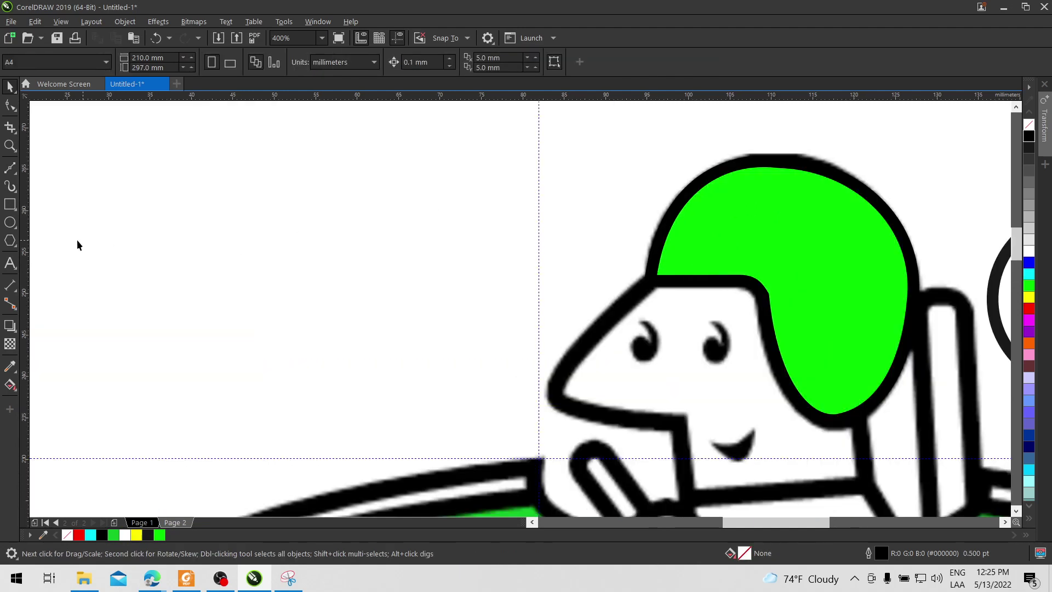
{"action": "left_click_drag", "start_coordinate": [25, 291], "coordinate": [650, 283]}
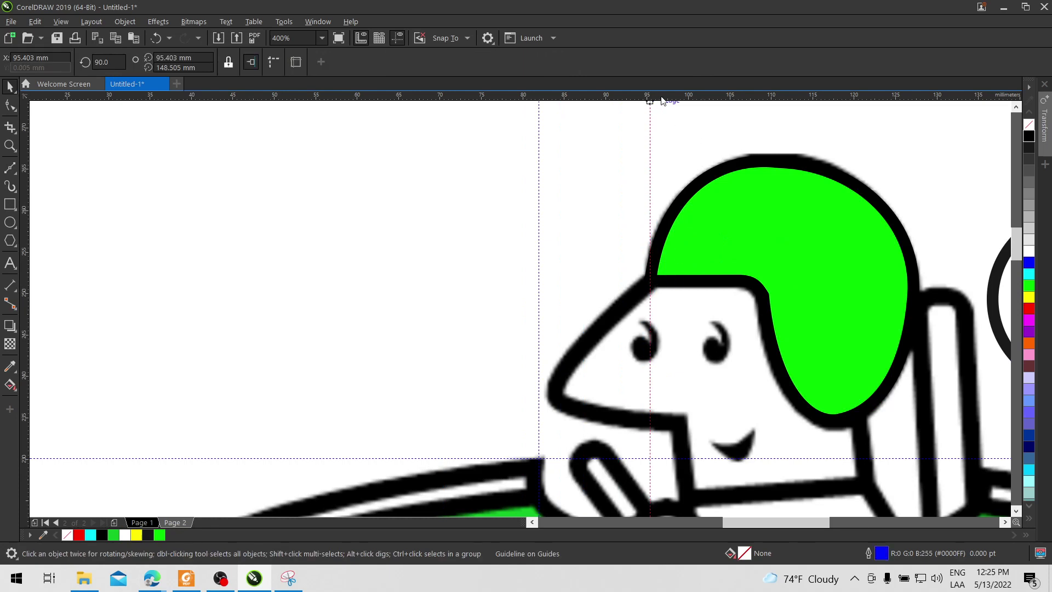
{"action": "left_click_drag", "start_coordinate": [651, 280], "coordinate": [651, 280]}
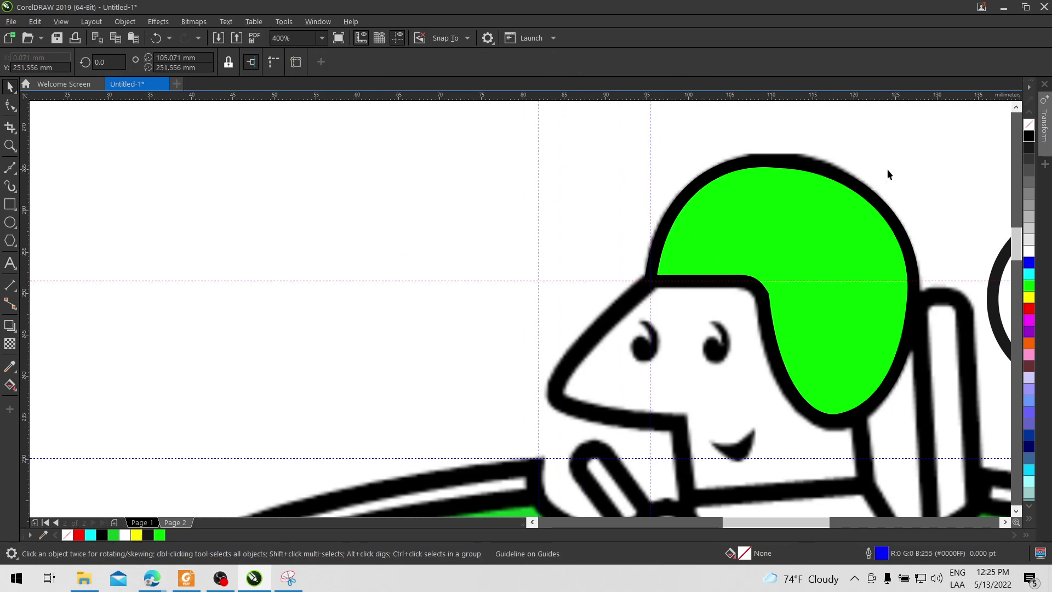
Move the traced helmet away from the driver to the empty page area beyond the loose number badge.
{"action": "scroll", "coordinate": [899, 167], "scroll_direction": "down", "scroll_amount": 1}
{"action": "left_click_drag", "start_coordinate": [900, 165], "coordinate": [583, 184]}
{"action": "left_click", "coordinate": [546, 213]}
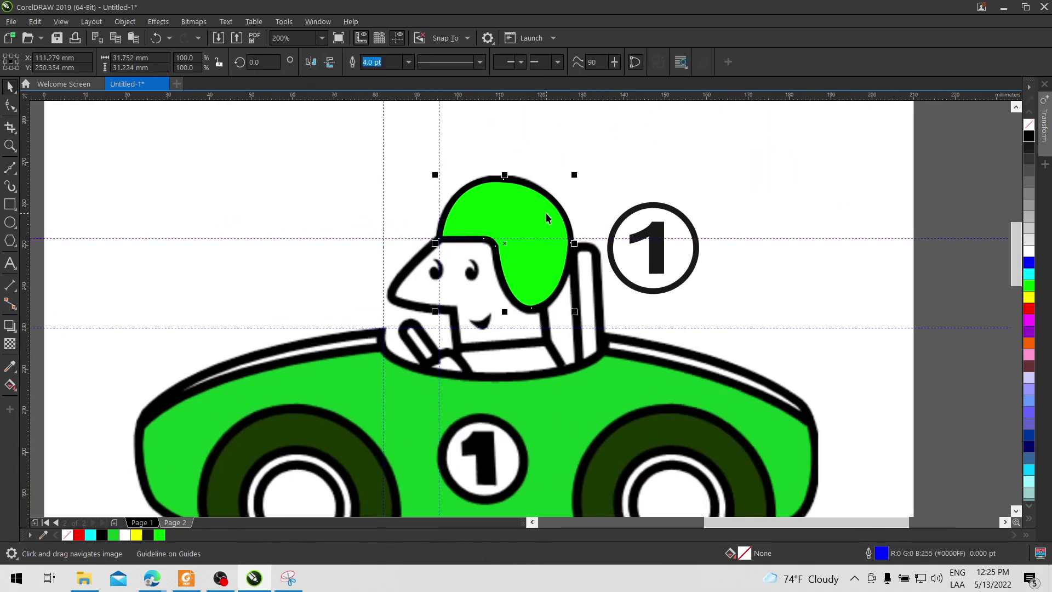
{"action": "left_click_drag", "start_coordinate": [504, 208], "coordinate": [786, 176]}
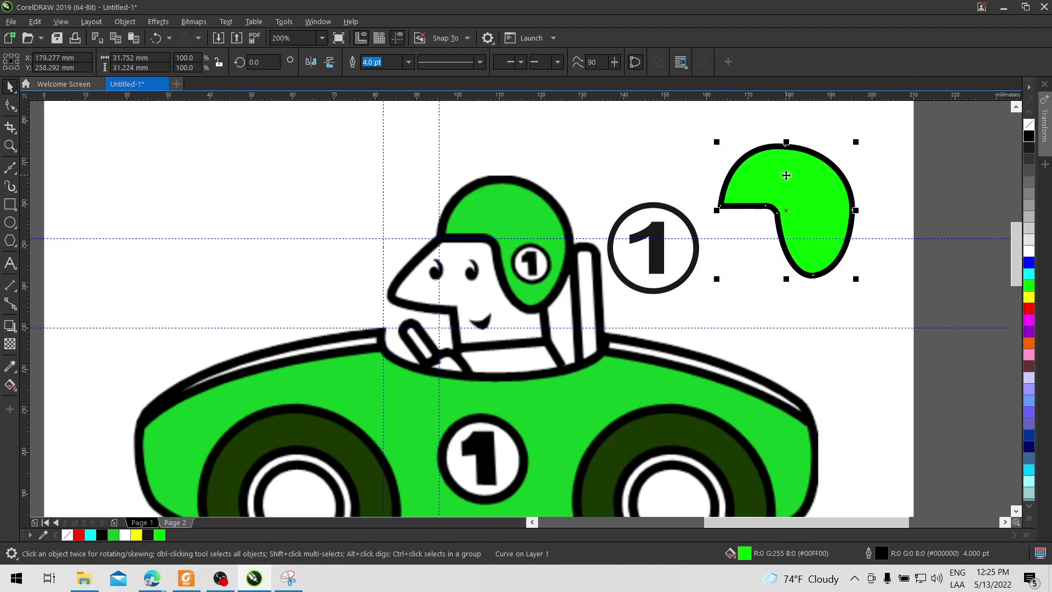
Shrink the loose number 1 badge to about 8.2 mm and place it over the badge on the pictured helmet.
{"action": "left_click", "coordinate": [663, 243]}
{"action": "left_click_drag", "start_coordinate": [681, 230], "coordinate": [577, 232]}
{"action": "scroll", "coordinate": [528, 254], "scroll_direction": "up", "scroll_amount": 1}
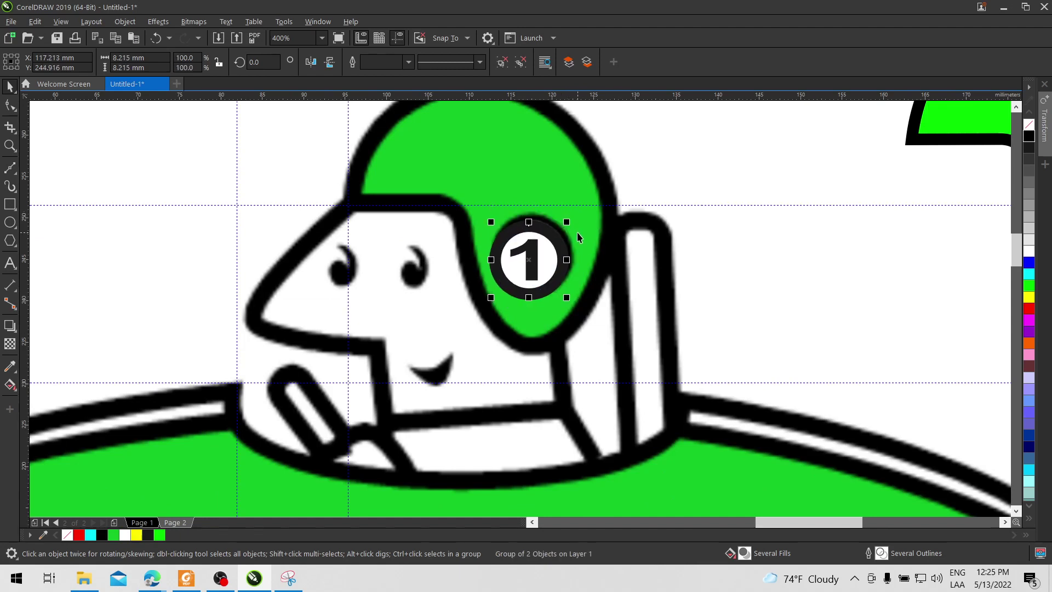
Nudge the small badge 0.5 mm up and 0.2 mm right, and enlarge it to about 8.6 mm.
{"action": "key", "text": "Up"}
{"action": "key", "text": "Up"}
{"action": "key", "text": "Up"}
{"action": "key", "text": "Up"}
{"action": "key", "text": "Up"}
{"action": "key", "text": "Right"}
{"action": "key", "text": "Right"}
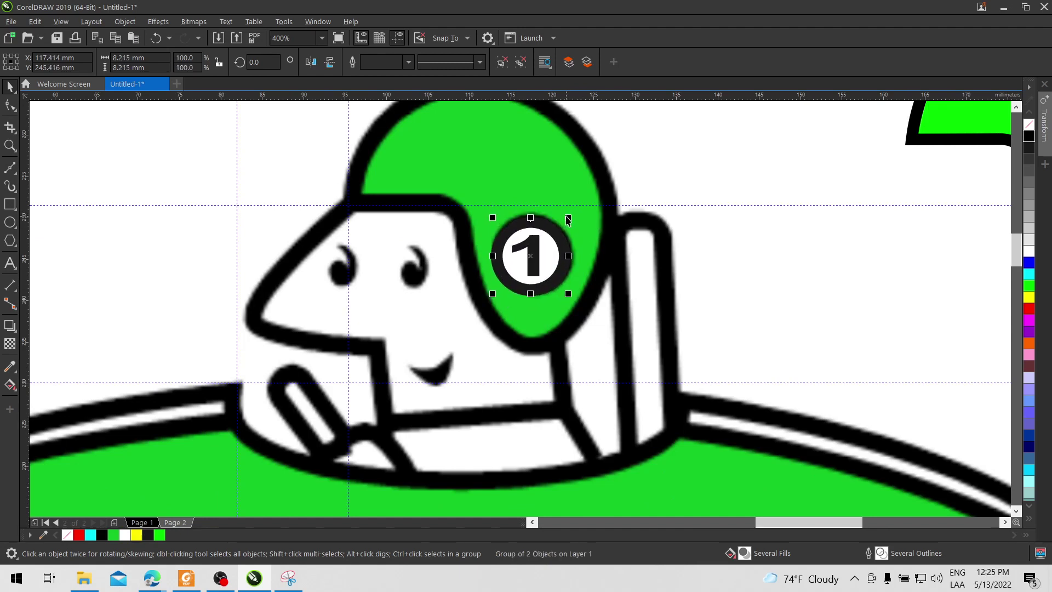
{"action": "left_click_drag", "start_coordinate": [568, 218], "coordinate": [572, 215]}
{"action": "left_click", "coordinate": [743, 173]}
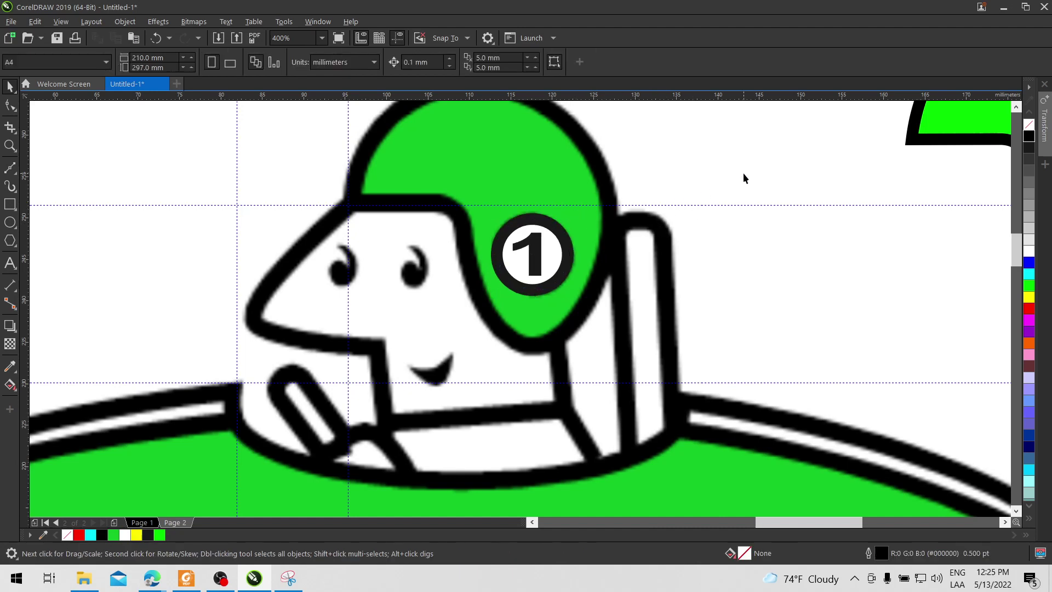
Bring the small helmet badge to the front of the page.
{"action": "scroll", "coordinate": [768, 159], "scroll_direction": "down", "scroll_amount": 1}
{"action": "left_click_drag", "start_coordinate": [768, 159], "coordinate": [739, 225]}
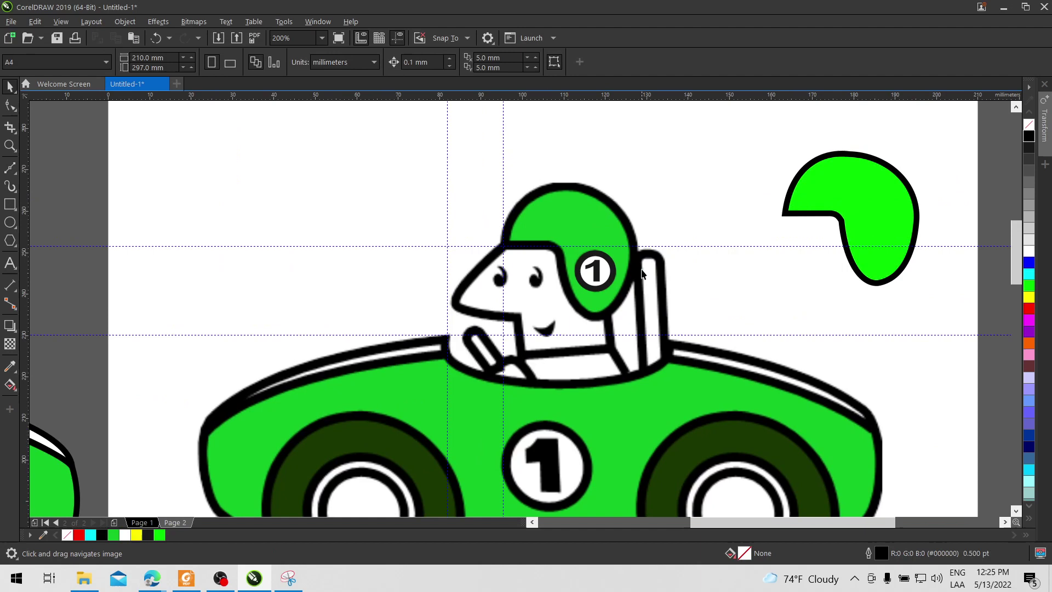
{"action": "left_click", "coordinate": [604, 274]}
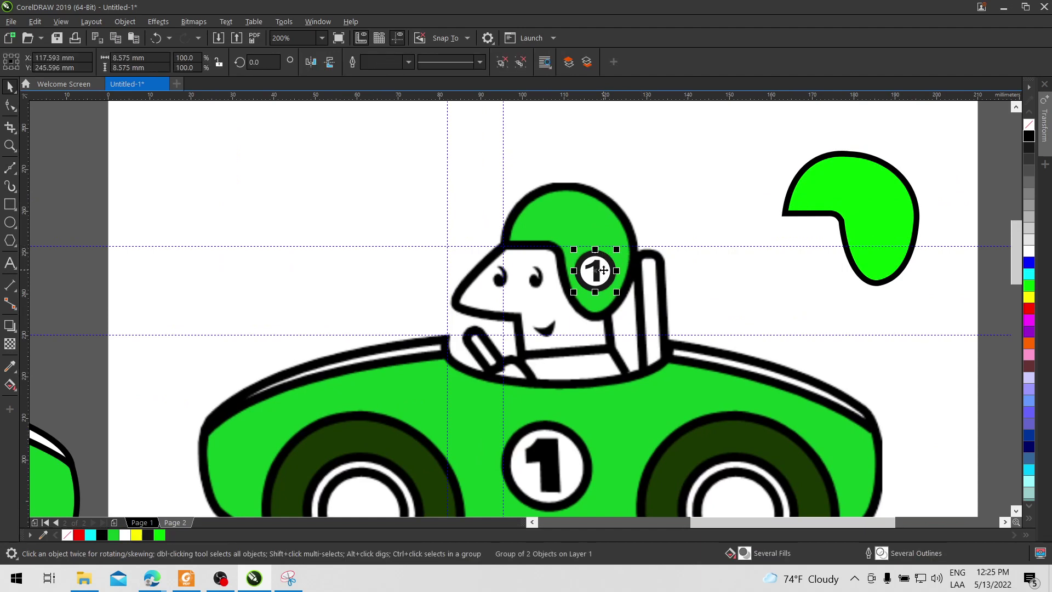
{"action": "right_click", "coordinate": [603, 270]}
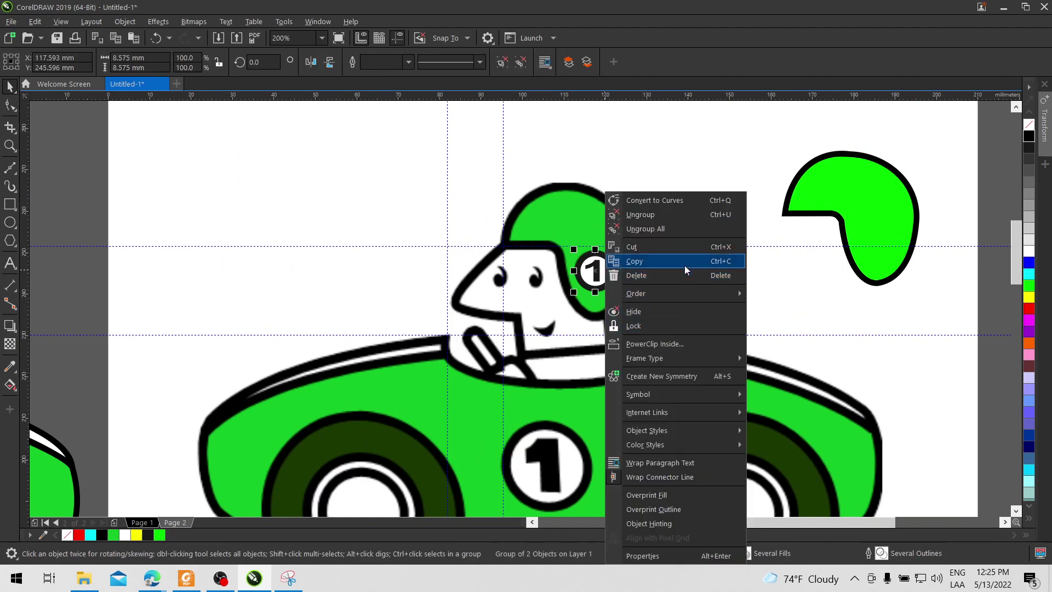
{"action": "mouse_move", "coordinate": [692, 295]}
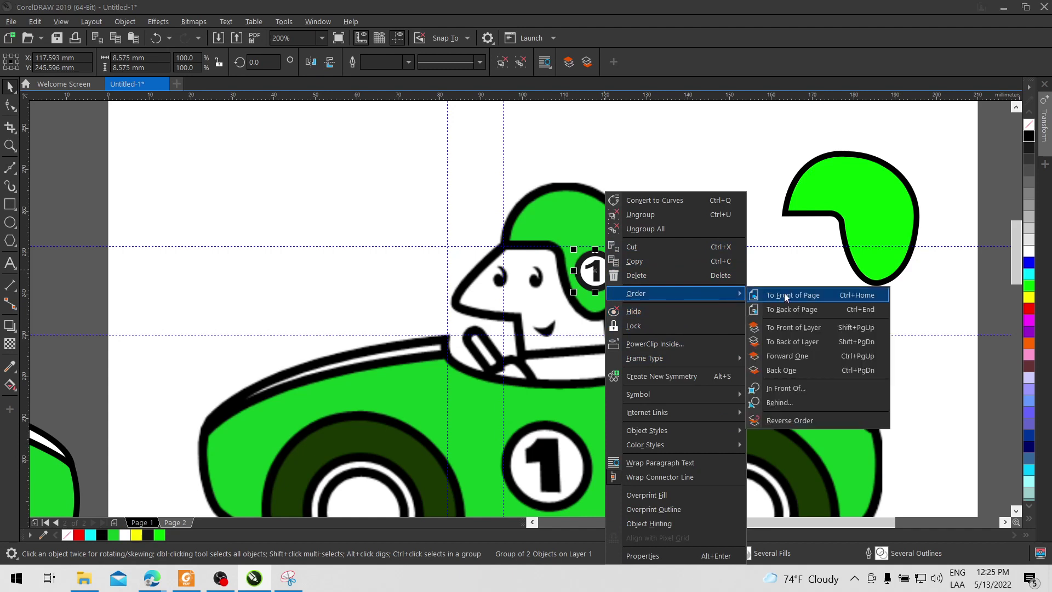
{"action": "left_click", "coordinate": [797, 292]}
Move the traced helmet back over the pictured helmet and group it with its number 1 badge.
{"action": "left_click", "coordinate": [881, 211]}
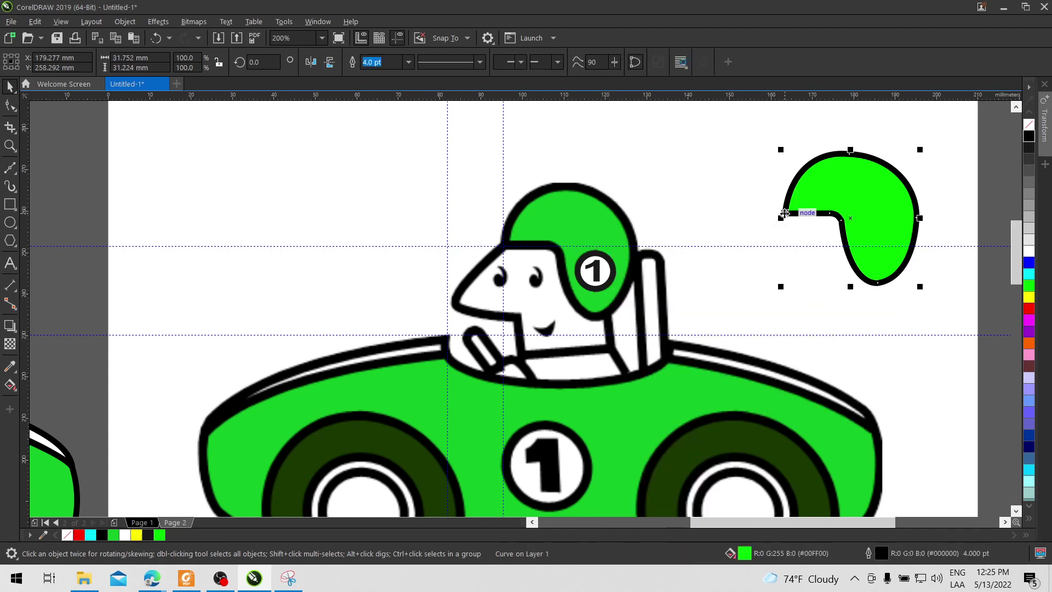
{"action": "left_click_drag", "start_coordinate": [784, 211], "coordinate": [650, 331]}
{"action": "left_click", "coordinate": [710, 267]}
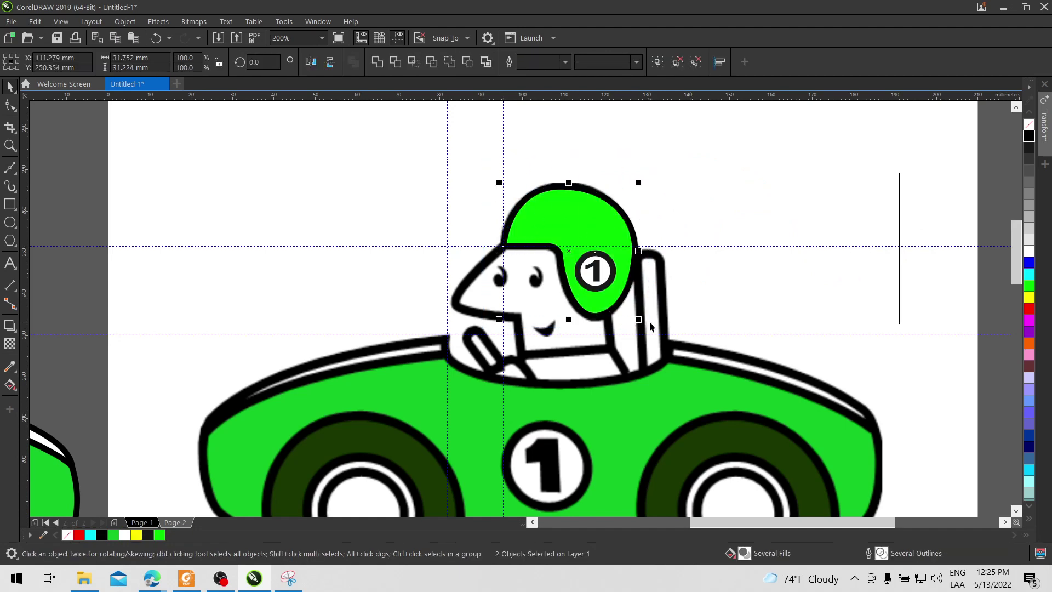
{"action": "key", "text": "ctrl+g"}
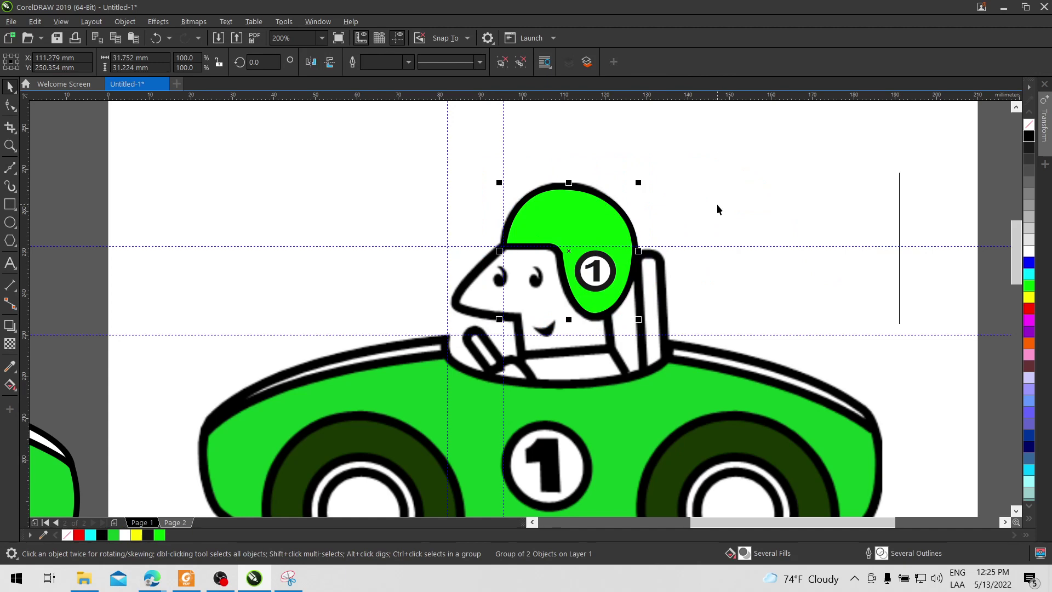
{"action": "right_click", "coordinate": [599, 222]}
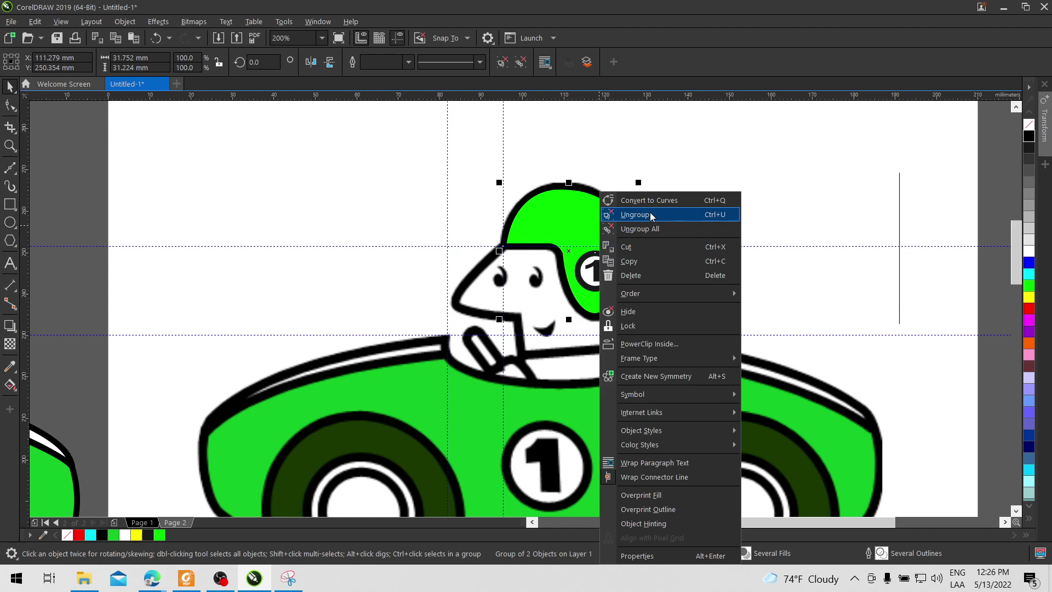
{"action": "left_click", "coordinate": [747, 167]}
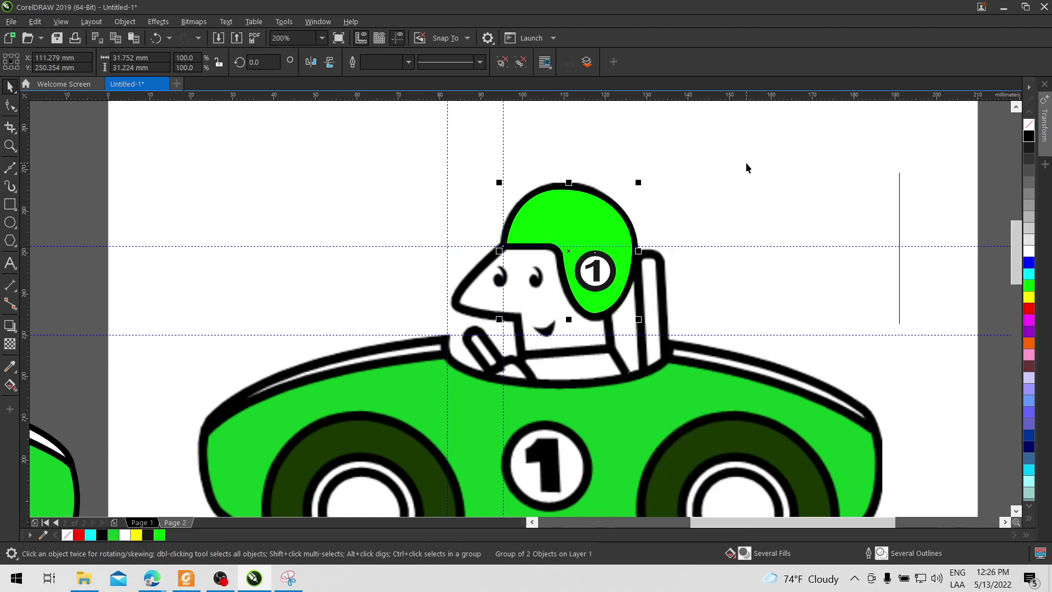
{"action": "left_click", "coordinate": [750, 236]}
Place the traced body group over the pictured car, aligned with the body in the picture.
{"action": "scroll", "coordinate": [755, 245], "scroll_direction": "down", "scroll_amount": 2}
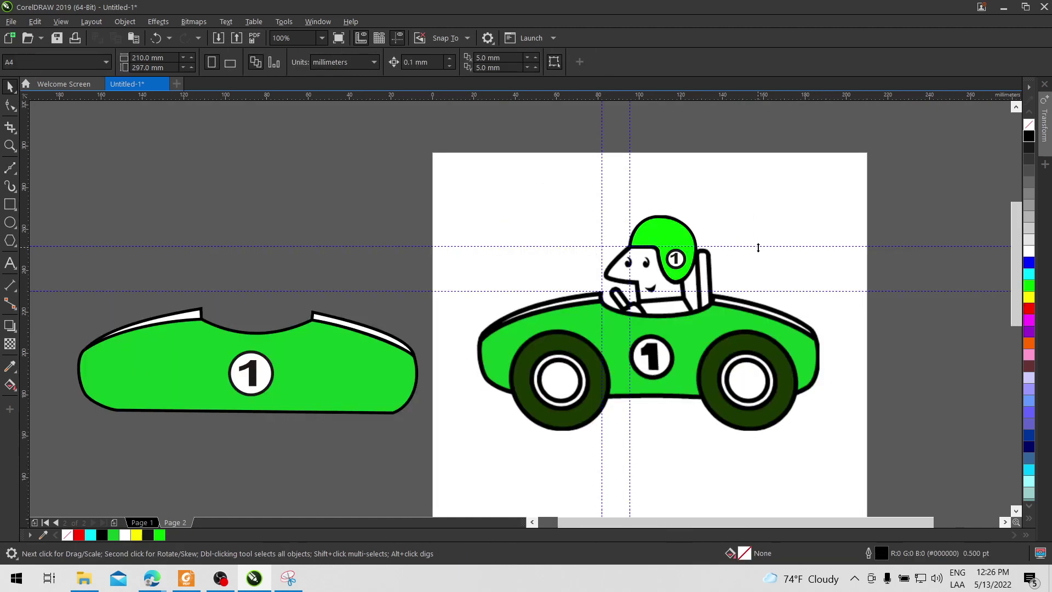
{"action": "left_click", "coordinate": [193, 327]}
{"action": "left_click_drag", "start_coordinate": [193, 327], "coordinate": [601, 292]}
{"action": "left_click", "coordinate": [839, 170]}
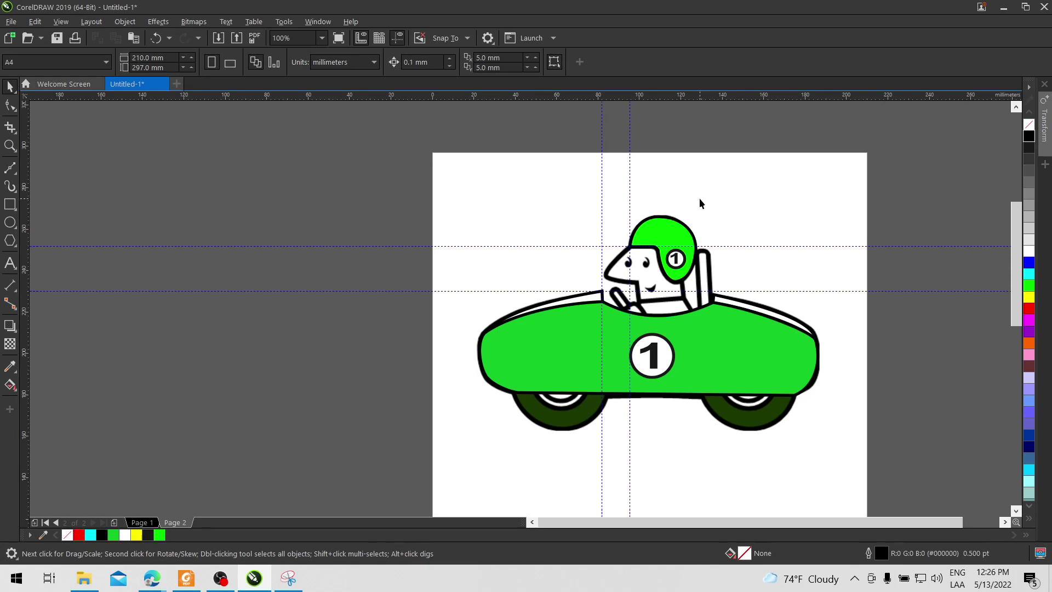
{"action": "left_click", "coordinate": [682, 241]}
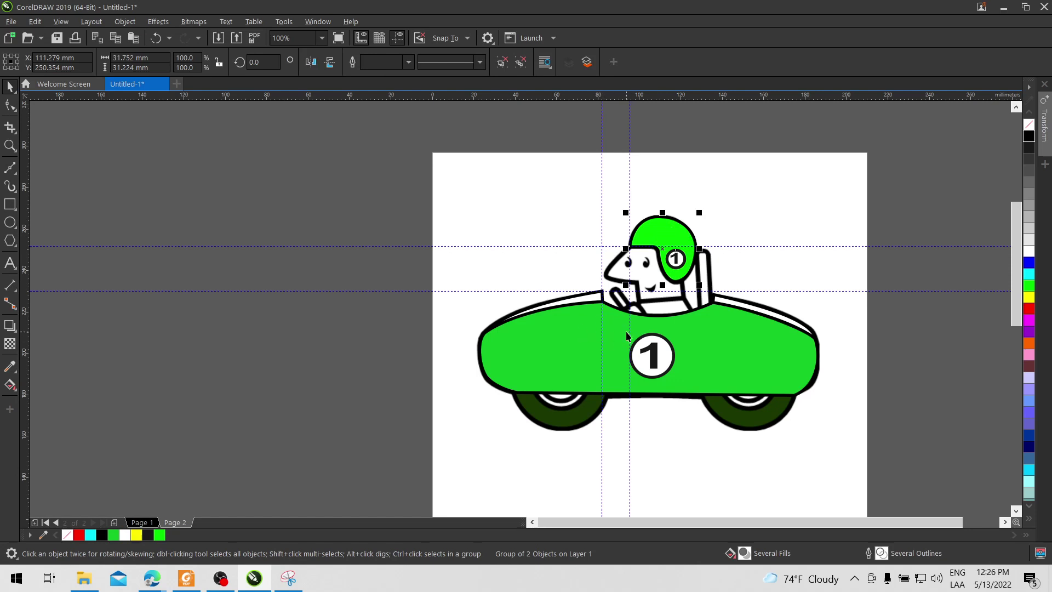
{"action": "key", "text": "ctrl+v"}
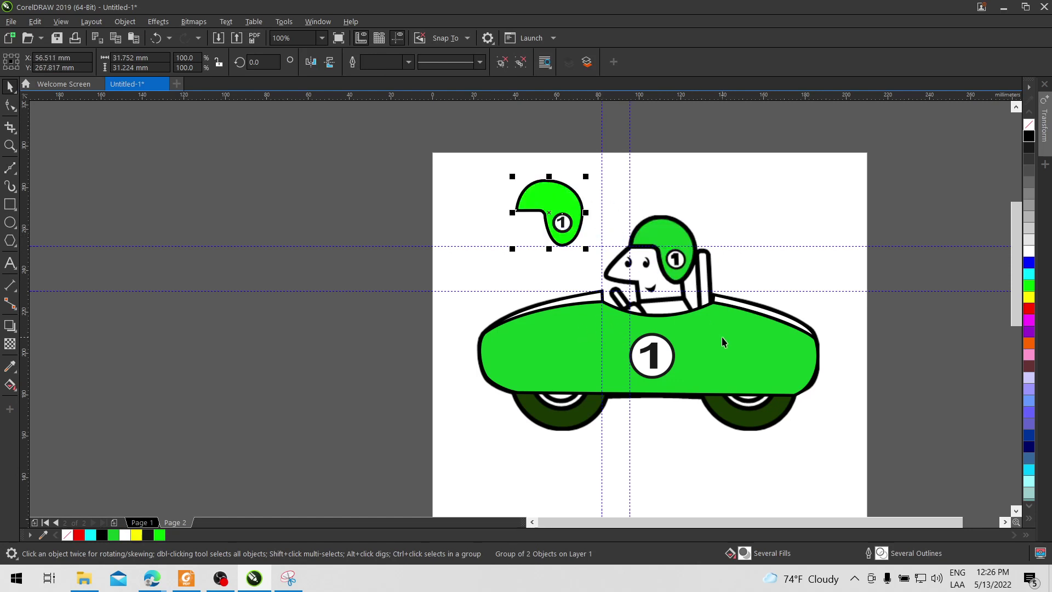
{"action": "left_click_drag", "start_coordinate": [722, 342], "coordinate": [701, 416]}
{"action": "key", "text": "Escape"}
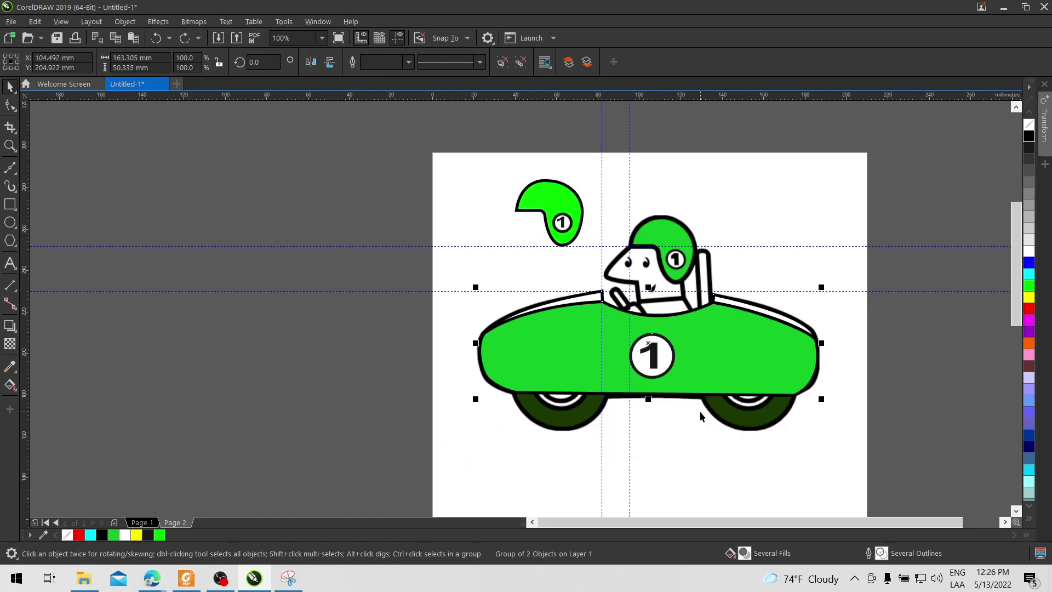
{"action": "key", "text": "ctrl+z"}
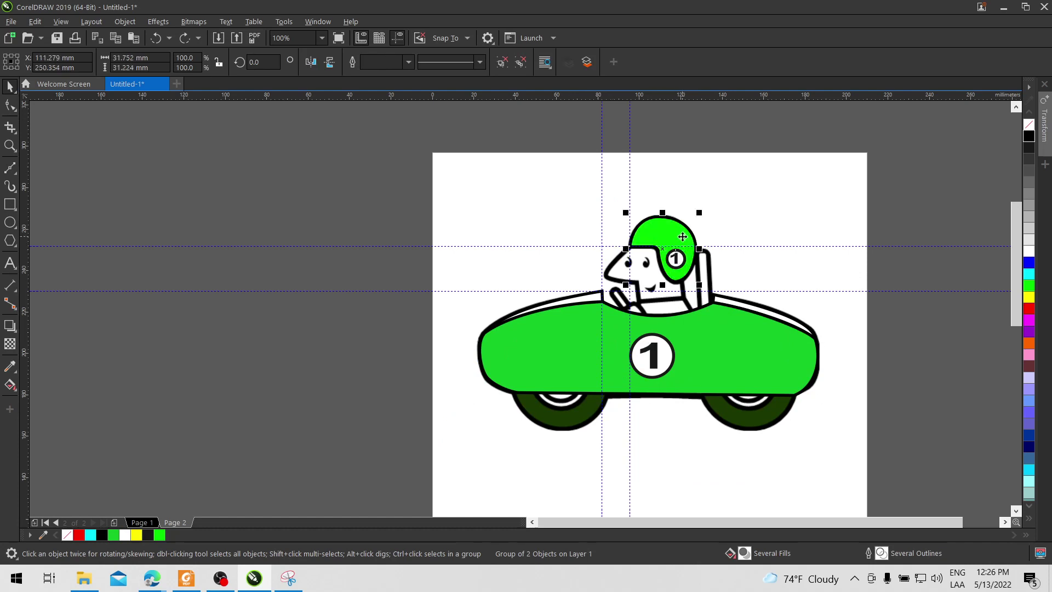
Move the helmet group clear of the driver and fill the helmet with the green sampled from the pictured helmet.
{"action": "left_click_drag", "start_coordinate": [682, 237], "coordinate": [771, 188]}
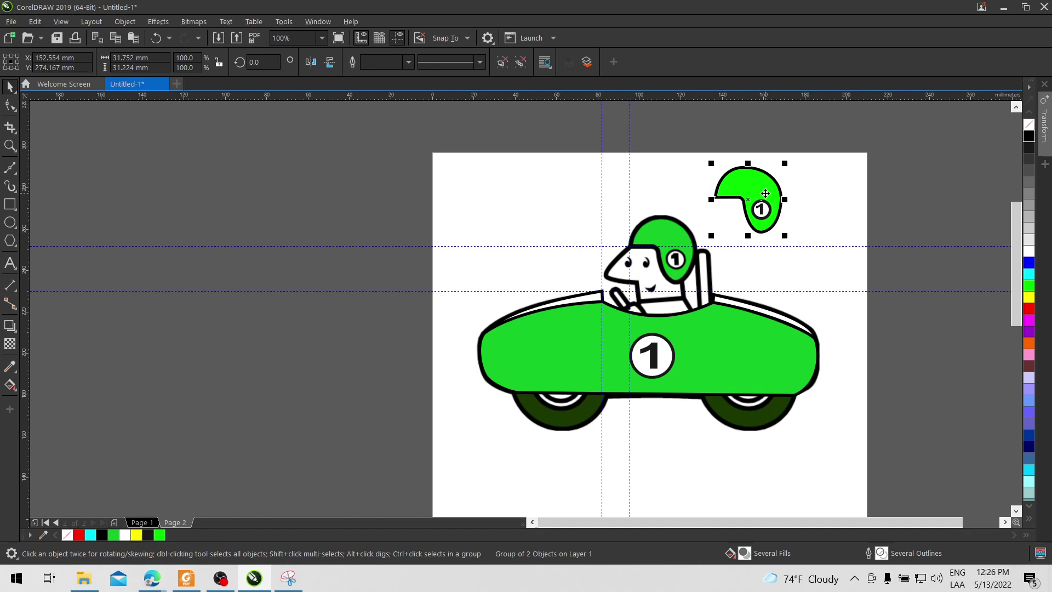
{"action": "left_click", "coordinate": [811, 194]}
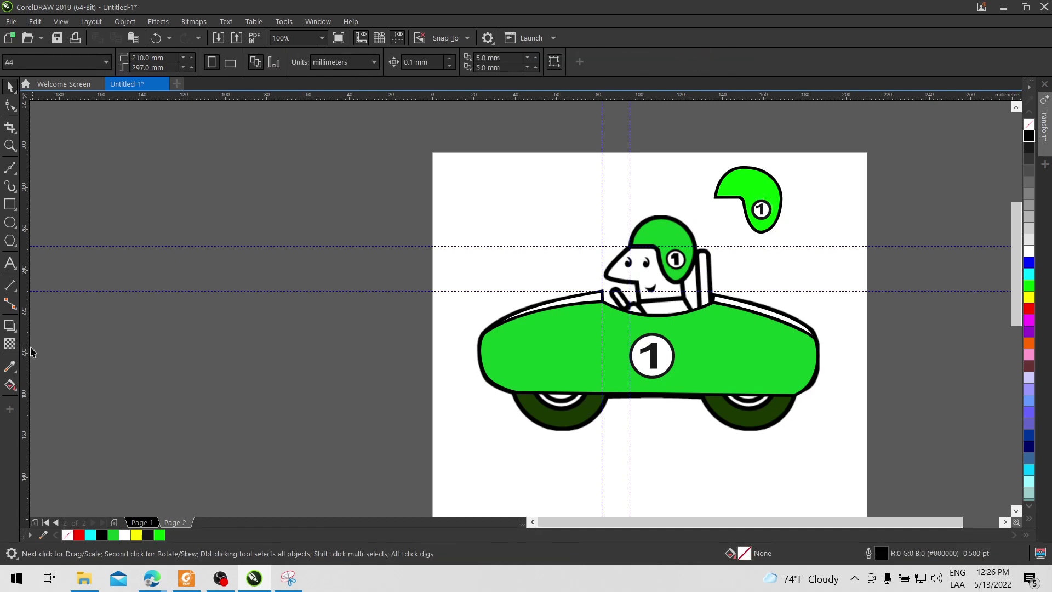
{"action": "left_click", "coordinate": [8, 367]}
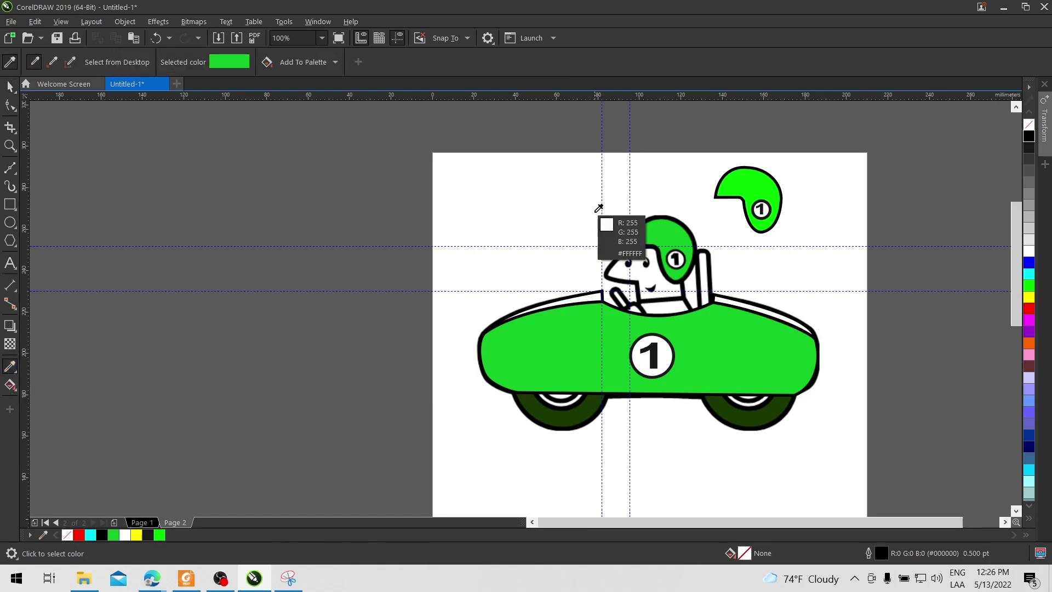
{"action": "left_click", "coordinate": [663, 232]}
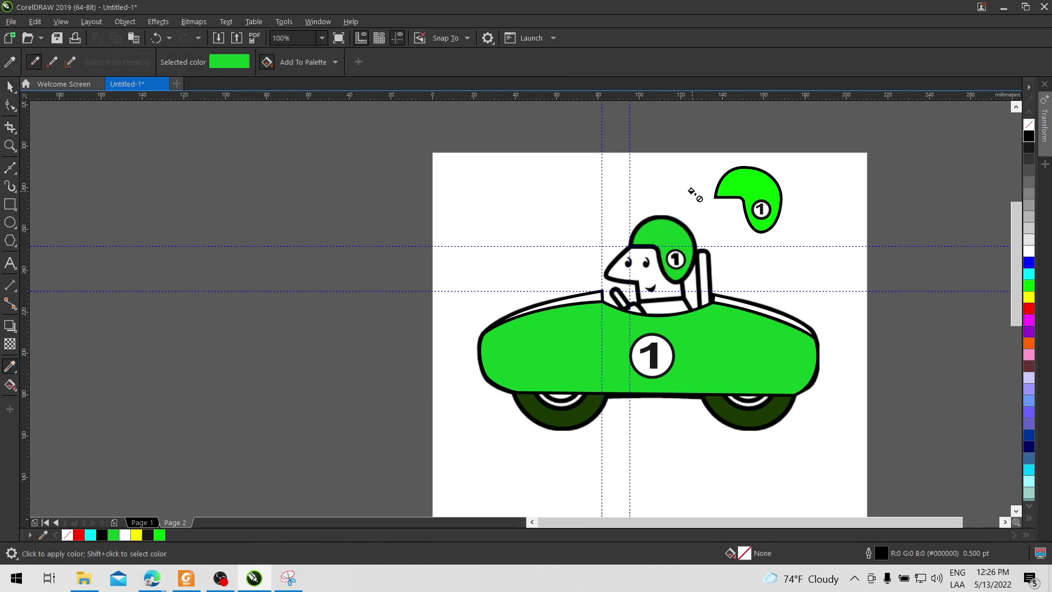
{"action": "left_click", "coordinate": [745, 179]}
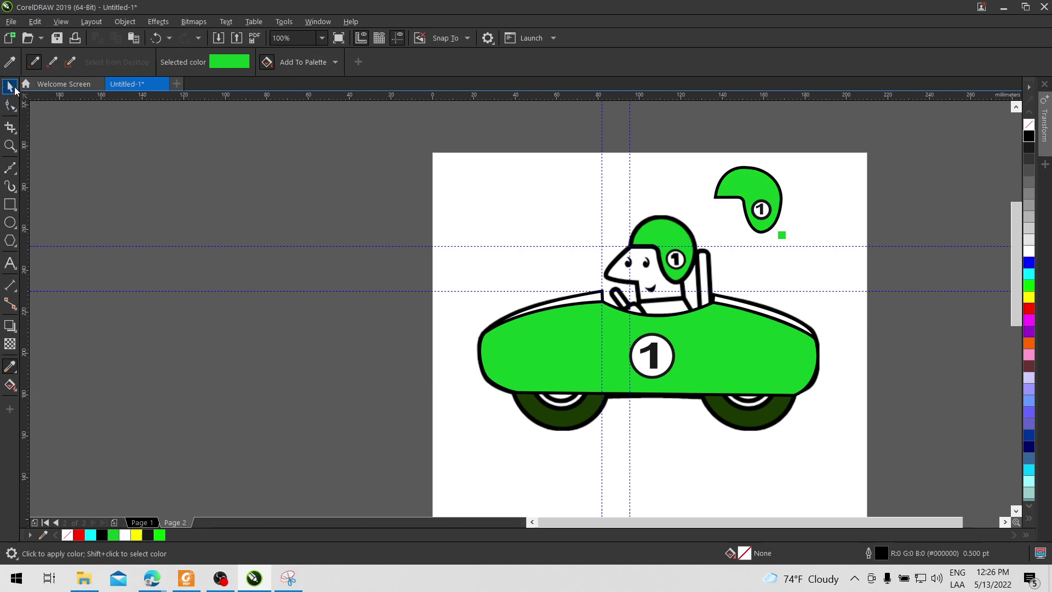
Group the recoloured helmet with its badge and place it back over the pictured helmet.
{"action": "left_click", "coordinate": [15, 88]}
{"action": "left_click_drag", "start_coordinate": [707, 162], "coordinate": [823, 247]}
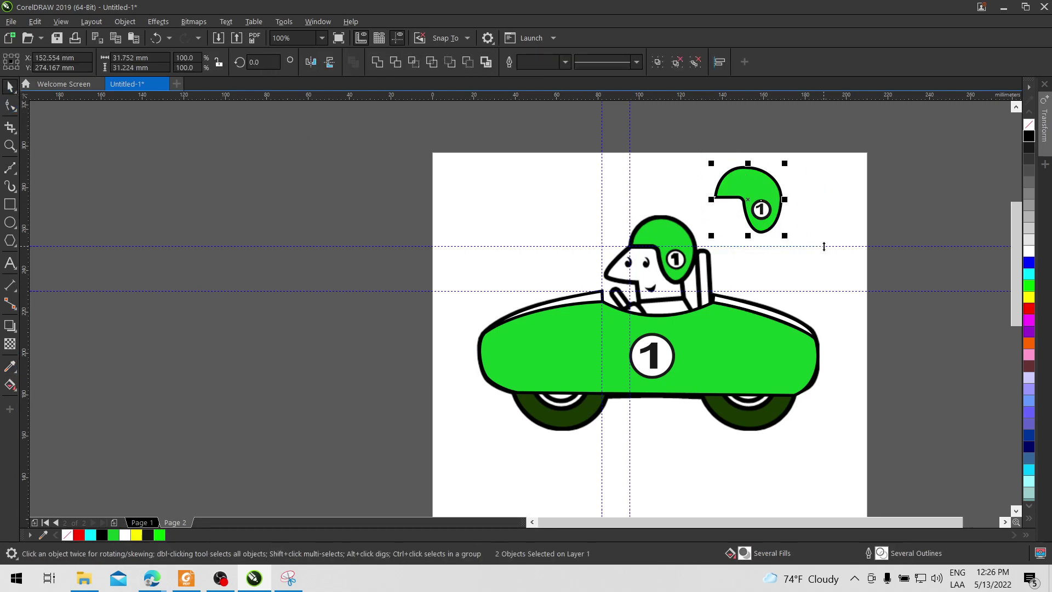
{"action": "key", "text": "ctrl+g"}
{"action": "left_click_drag", "start_coordinate": [715, 197], "coordinate": [631, 241]}
{"action": "left_click", "coordinate": [741, 190]}
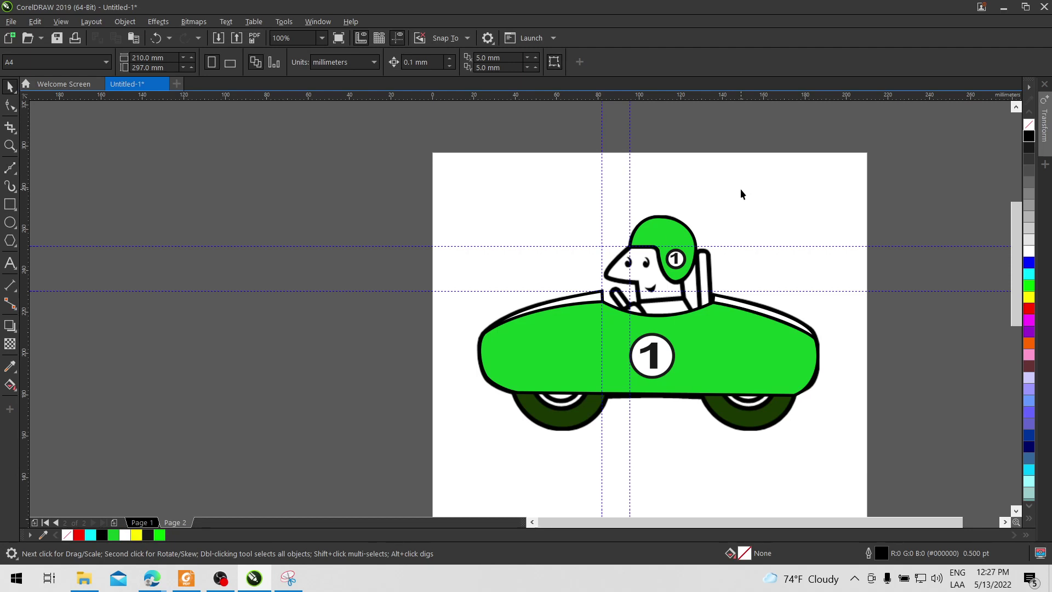
Check the assembled body and helmet against the original car picture in Snipping Tool, and close the picture.
{"action": "left_click", "coordinate": [722, 332]}
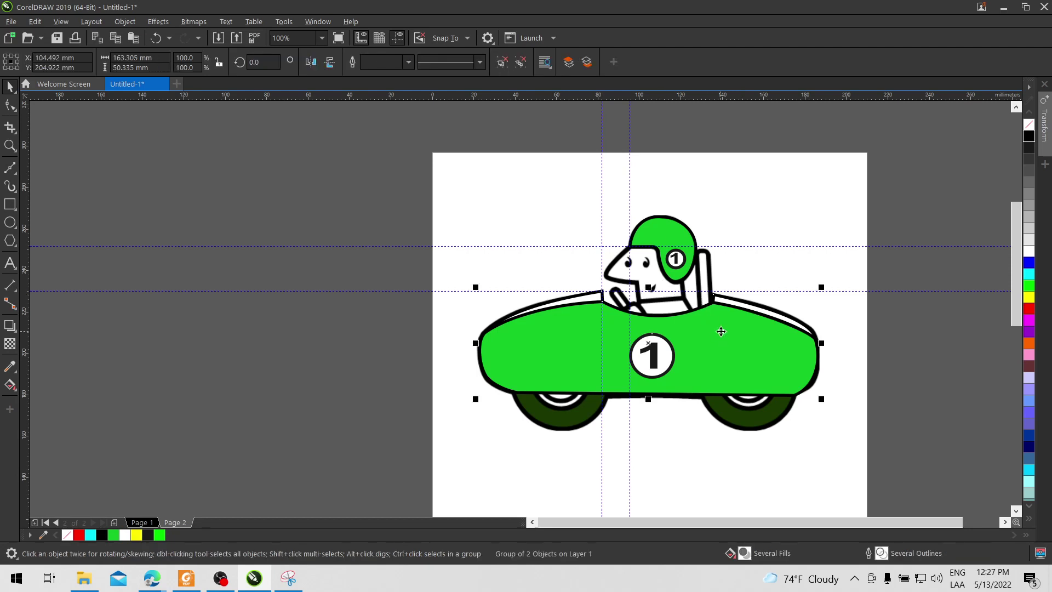
{"action": "left_click", "coordinate": [692, 251]}
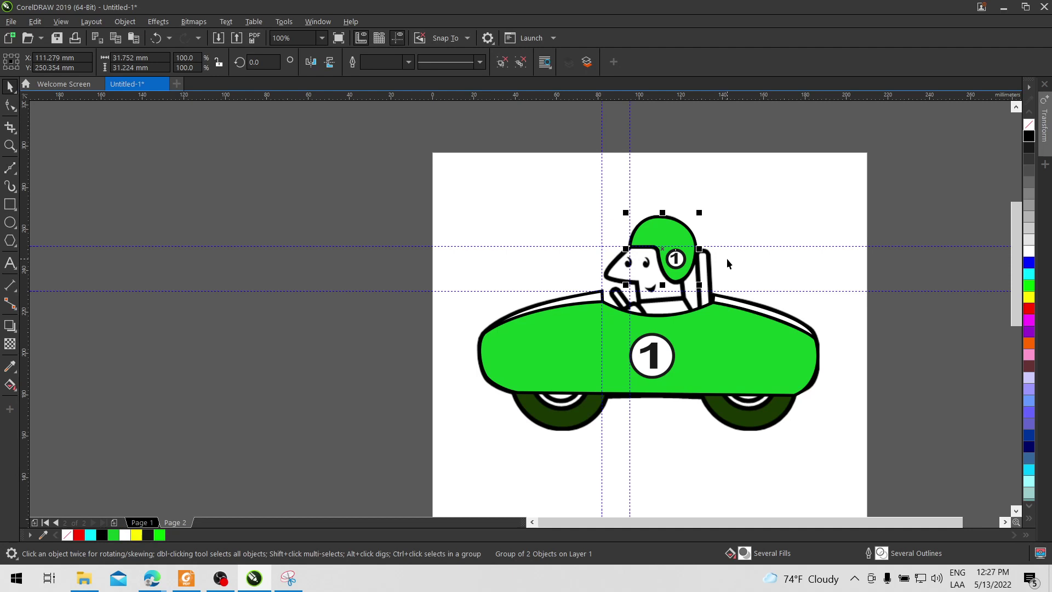
{"action": "left_click", "coordinate": [288, 578]}
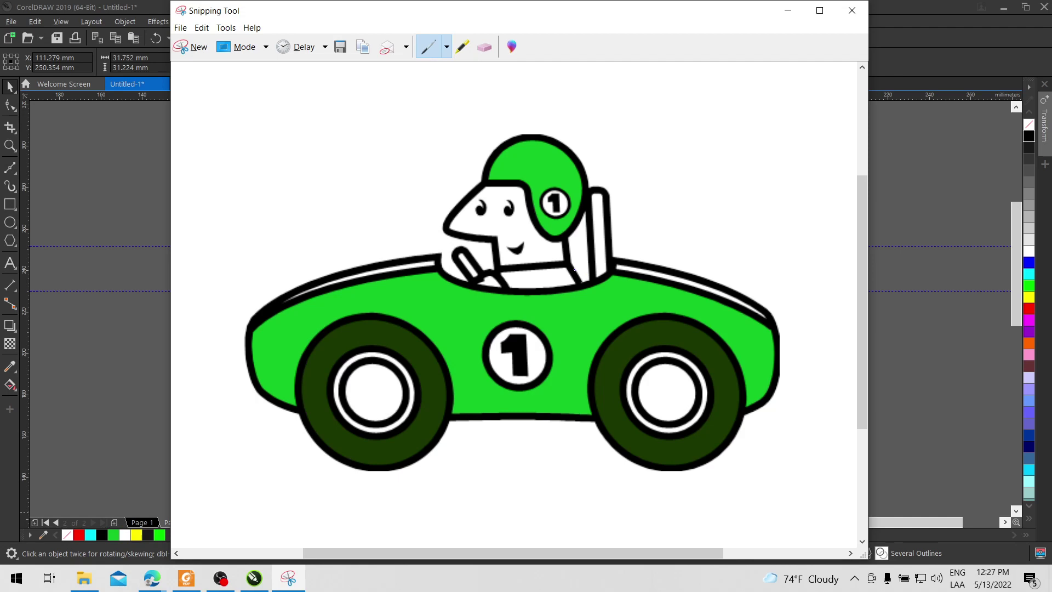
{"action": "left_click", "coordinate": [852, 9]}
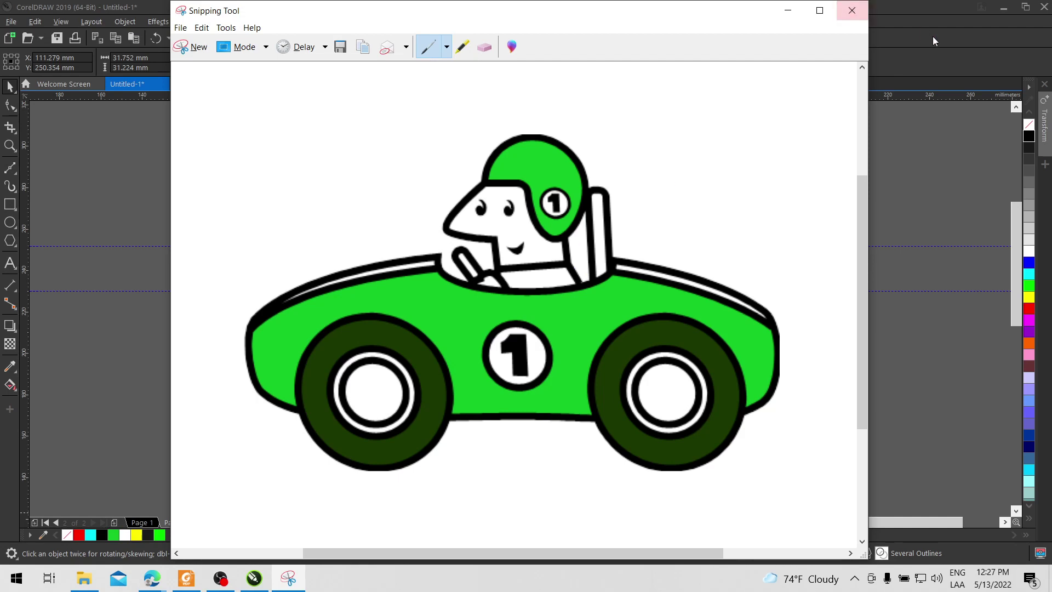
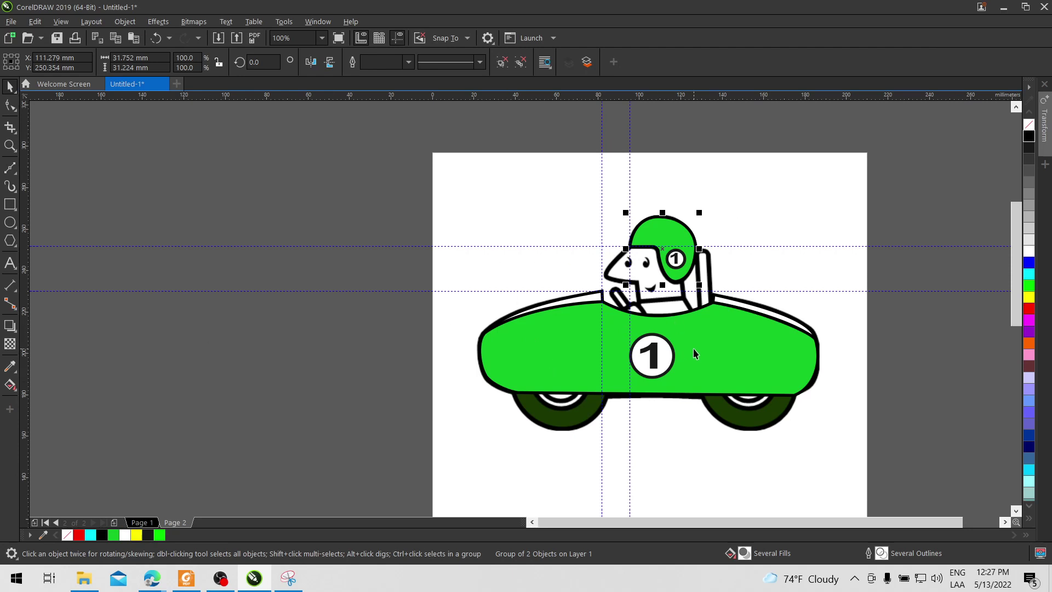
Move the traced body off the pictured car and draw a closed four-node Bézier outline around the left tyre.
{"action": "left_click_drag", "start_coordinate": [732, 340], "coordinate": [439, 263]}
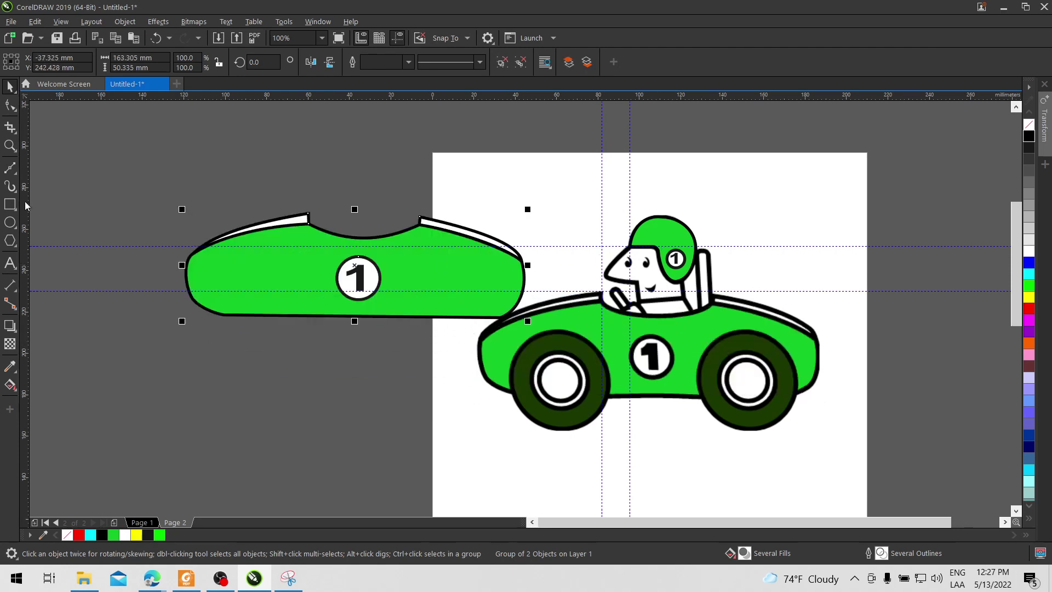
{"action": "left_click", "coordinate": [9, 168]}
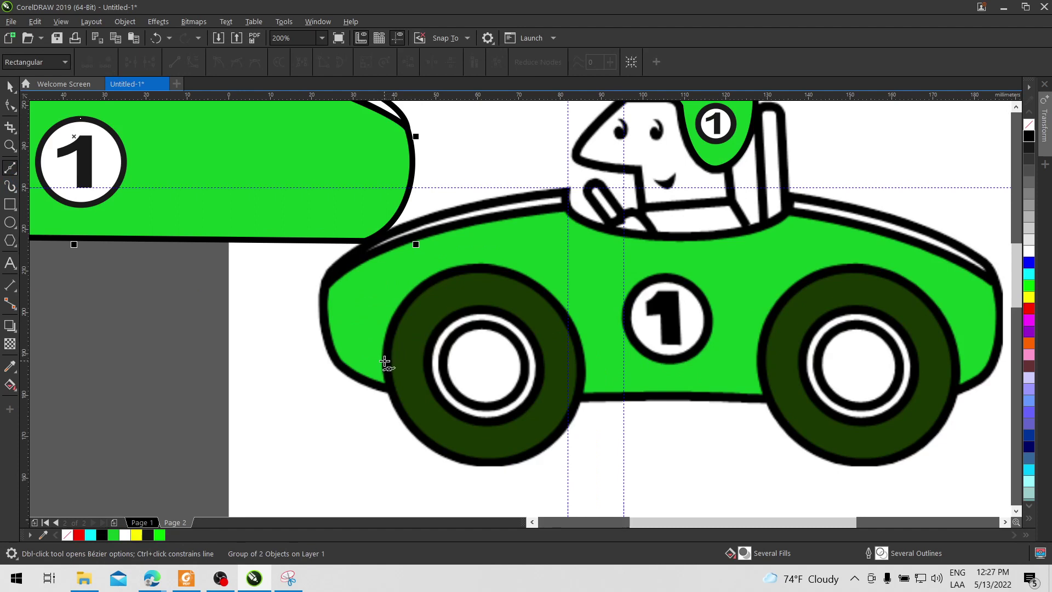
{"action": "left_click", "coordinate": [386, 365]}
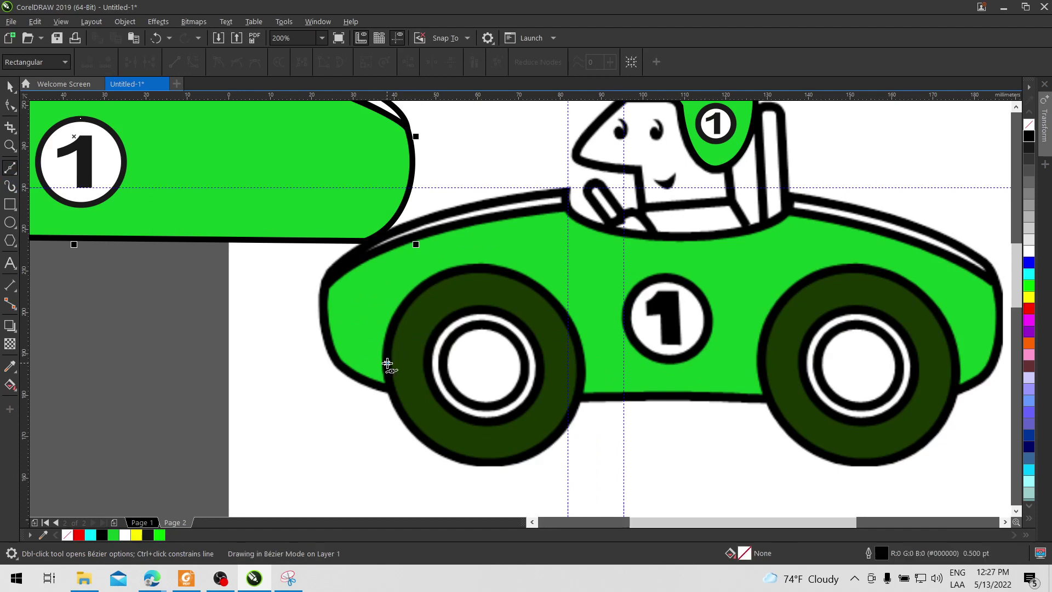
{"action": "left_click", "coordinate": [483, 266]}
{"action": "left_click", "coordinate": [584, 371]}
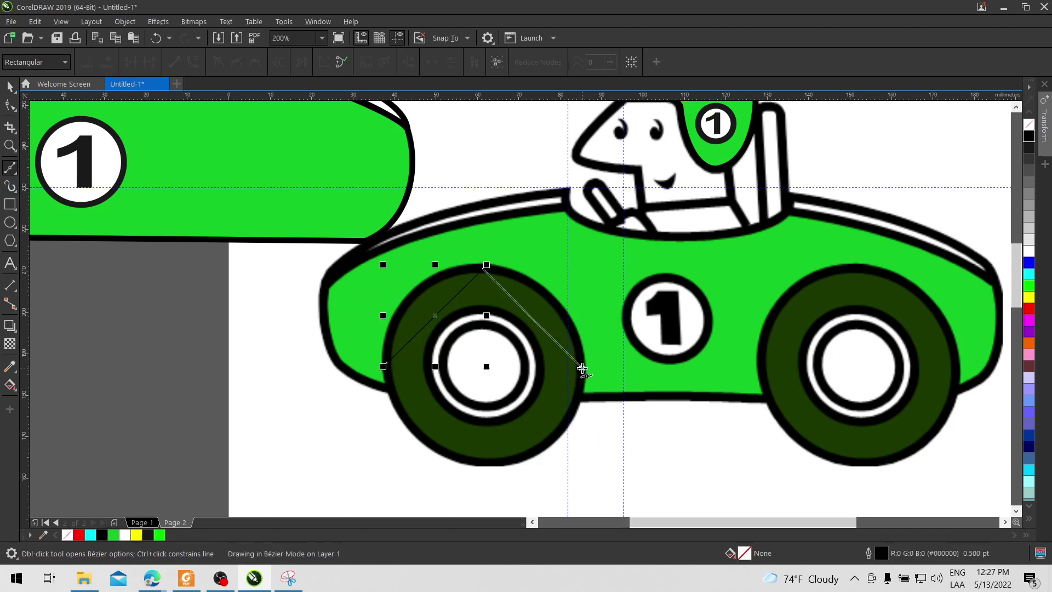
{"action": "left_click", "coordinate": [491, 464]}
{"action": "left_click", "coordinate": [385, 365]}
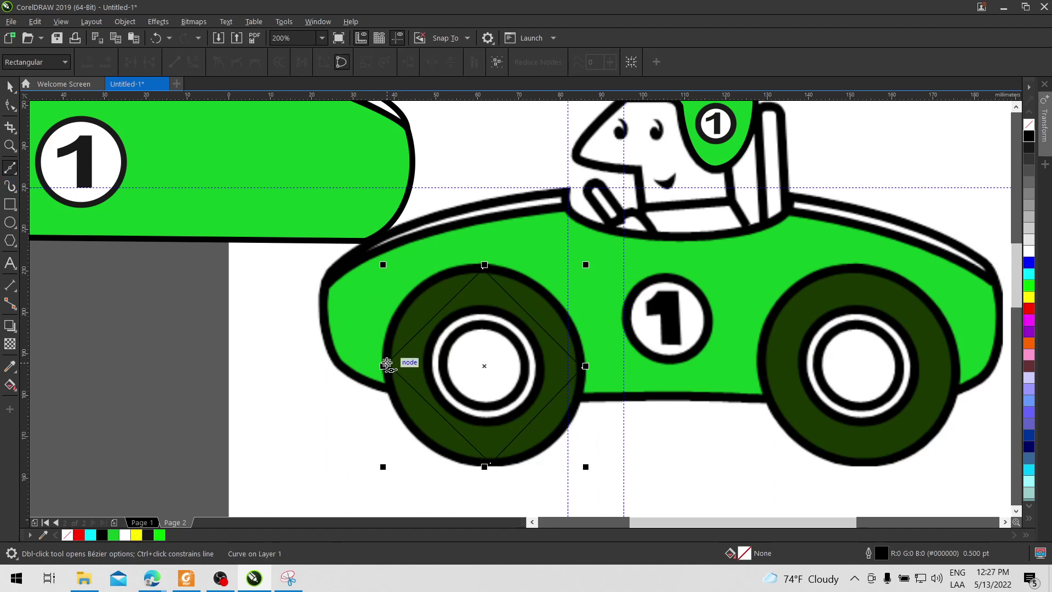
Colour the left tyre's outline yellow and convert its four straight sides to curves.
{"action": "right_click", "coordinate": [1028, 298]}
{"action": "key", "text": "F10"}
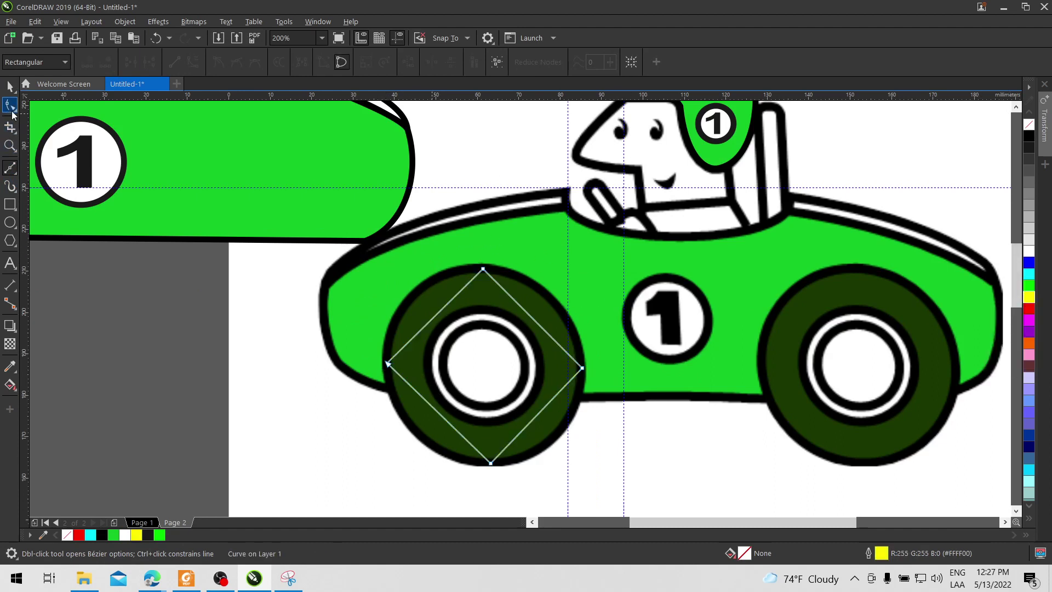
{"action": "right_click", "coordinate": [438, 317]}
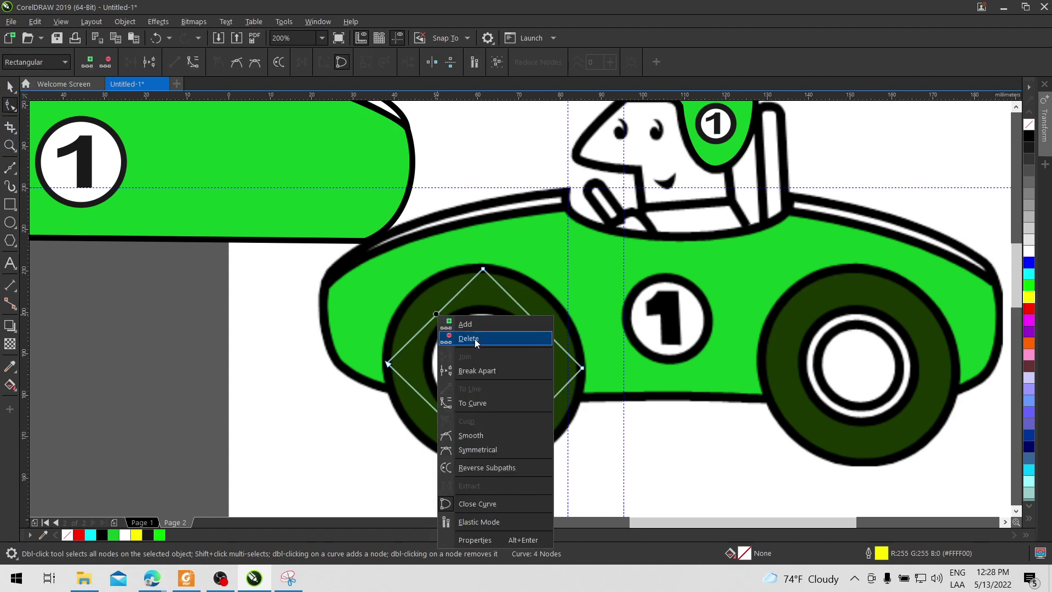
{"action": "left_click", "coordinate": [498, 407]}
{"action": "right_click", "coordinate": [533, 319]}
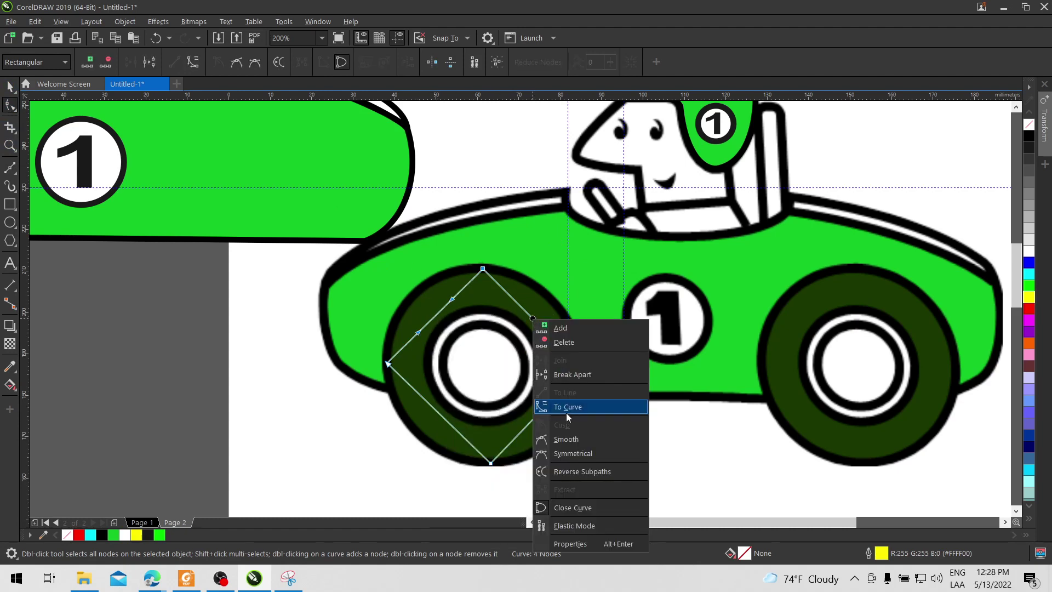
{"action": "left_click", "coordinate": [568, 409]}
{"action": "right_click", "coordinate": [535, 417]}
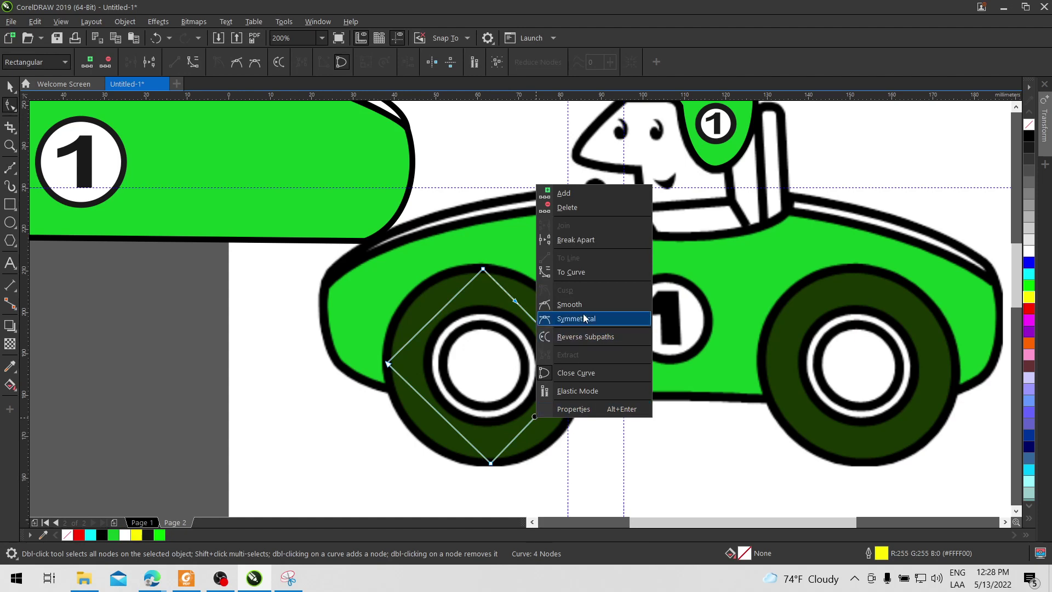
{"action": "left_click", "coordinate": [580, 272]}
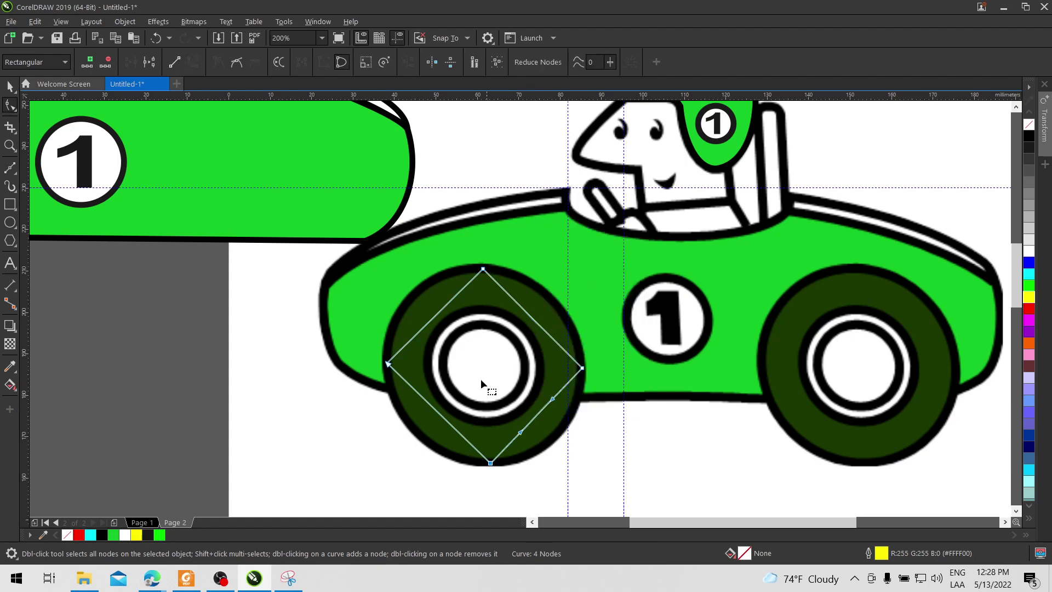
{"action": "right_click", "coordinate": [443, 414]}
{"action": "left_click", "coordinate": [488, 272]}
Bend the four sides of the left tyre's outline outward so they follow the pictured tyre's round edge.
{"action": "left_click_drag", "start_coordinate": [446, 418], "coordinate": [422, 438]}
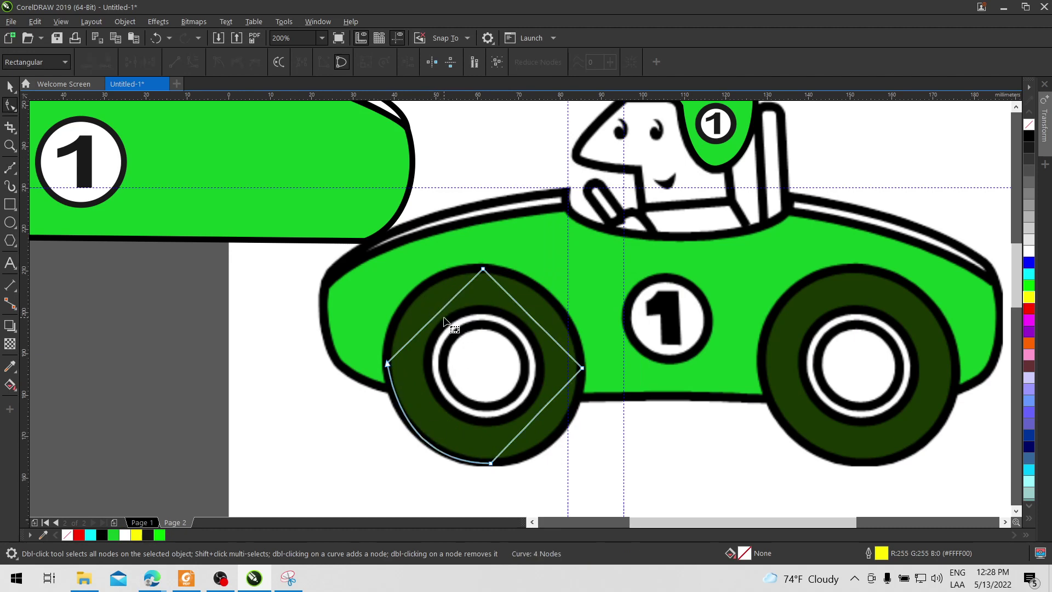
{"action": "left_click_drag", "start_coordinate": [439, 314], "coordinate": [419, 294]}
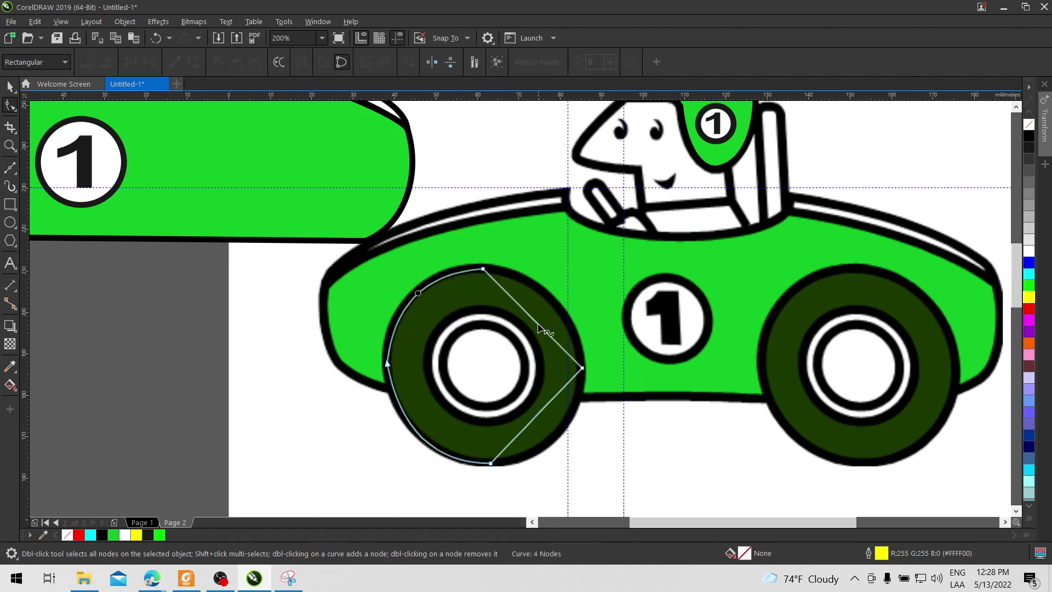
{"action": "left_click_drag", "start_coordinate": [538, 330], "coordinate": [555, 305]}
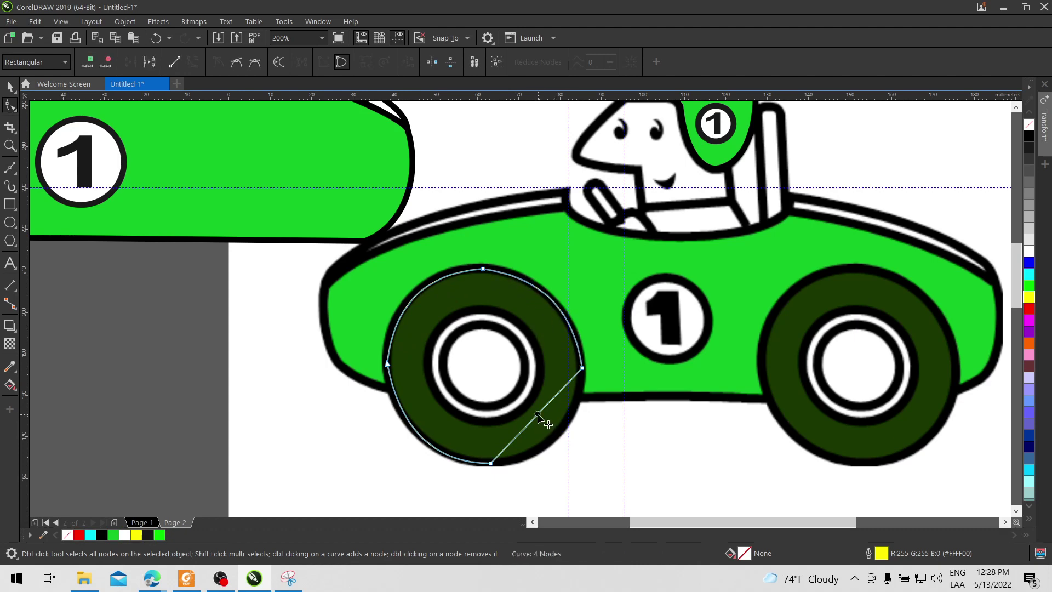
{"action": "left_click_drag", "start_coordinate": [538, 417], "coordinate": [558, 429]}
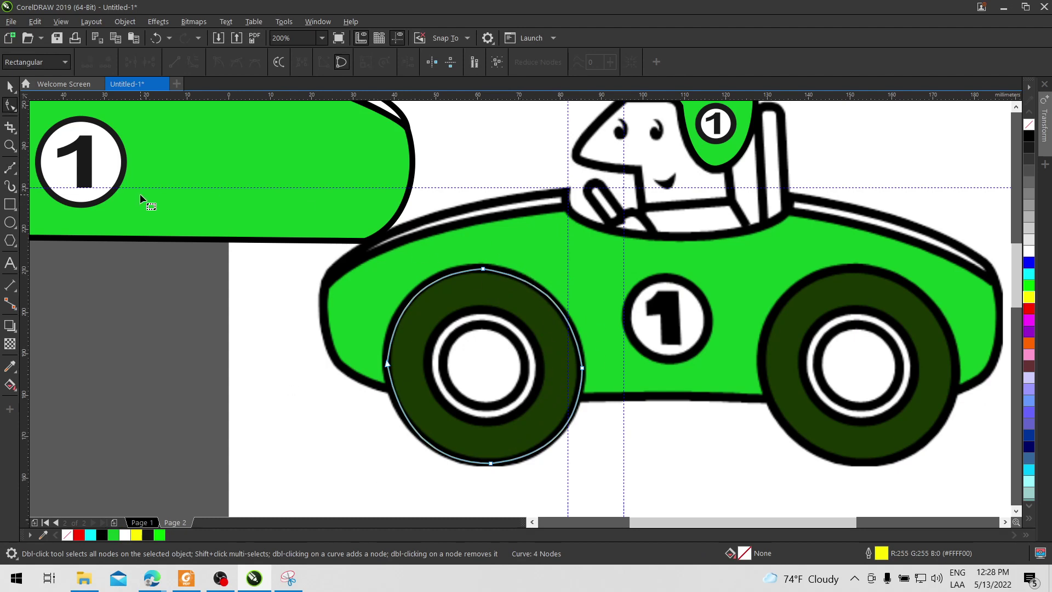
Draw a circle about 46.7 mm in diameter over the right tyre and colour its outline yellow.
{"action": "left_click", "coordinate": [10, 222]}
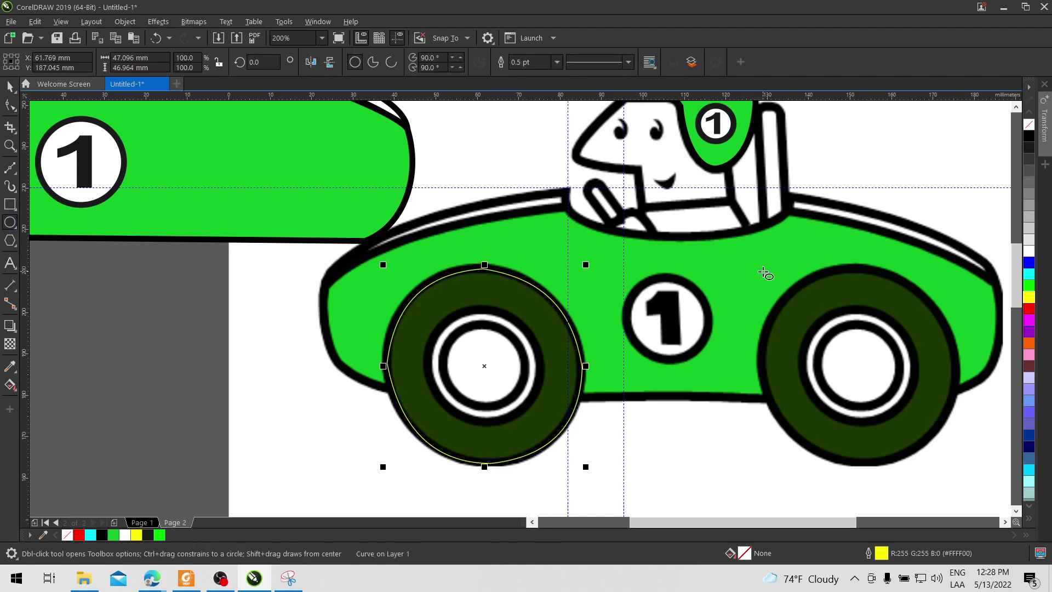
{"action": "left_click_drag", "start_coordinate": [766, 267], "coordinate": [947, 460]}
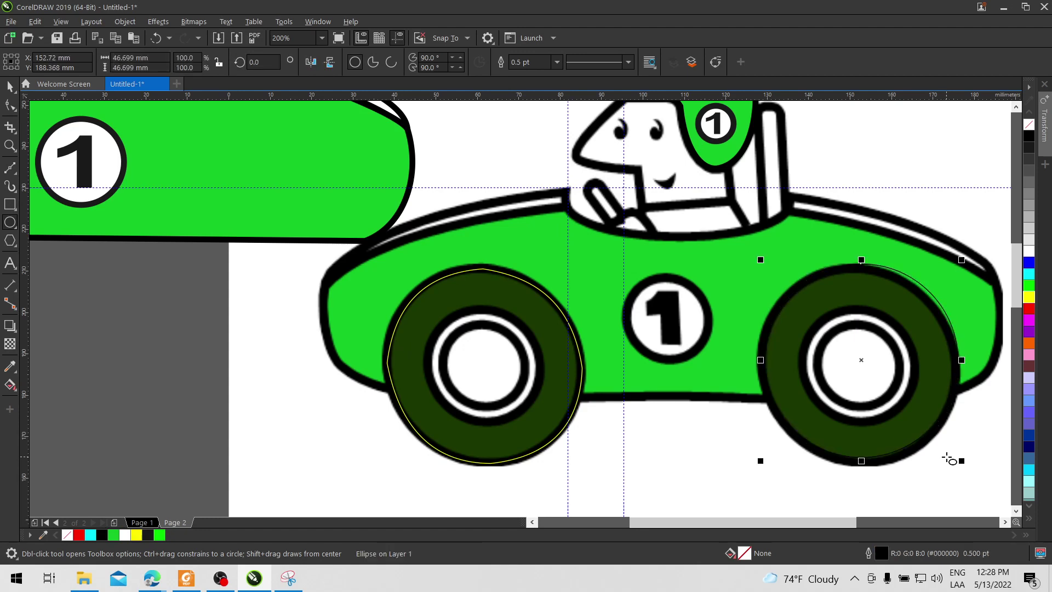
{"action": "right_click", "coordinate": [1030, 303]}
Nudge the yellow circle left and down in small increments until it lines up with the pictured right tyre.
{"action": "key", "text": "Left"}
{"action": "key", "text": "Left"}
{"action": "key", "text": "Left"}
{"action": "key", "text": "Left"}
{"action": "key", "text": "Left"}
{"action": "key", "text": "Left"}
{"action": "key", "text": "Left"}
{"action": "key", "text": "Down"}
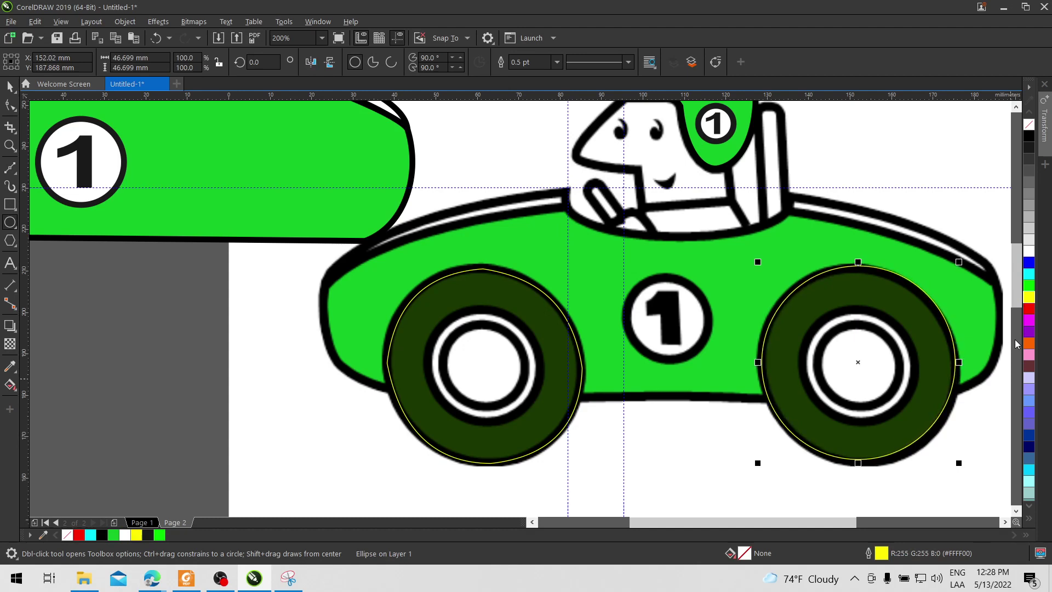
{"action": "key", "text": "Left"}
{"action": "key", "text": "Down"}
{"action": "key", "text": "Down"}
{"action": "key", "text": "Down"}
{"action": "key", "text": "Down"}
{"action": "key", "text": "Down"}
{"action": "key", "text": "Down"}
{"action": "key", "text": "Down"}
{"action": "key", "text": "Down"}
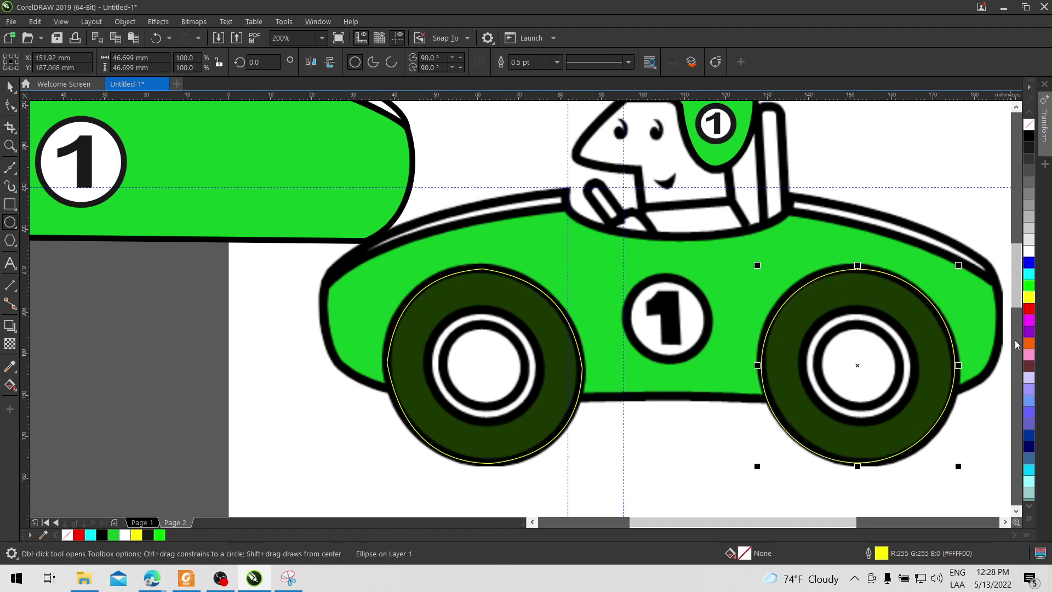
{"action": "key", "text": "Left"}
{"action": "key", "text": "Up"}
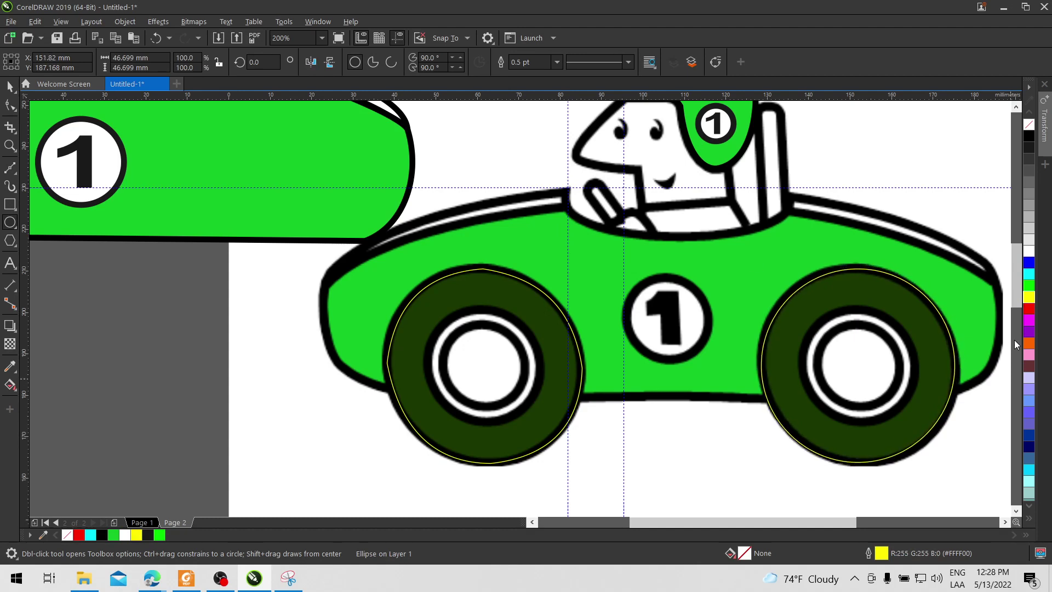
{"action": "key", "text": "Right"}
{"action": "key", "text": "Right"}
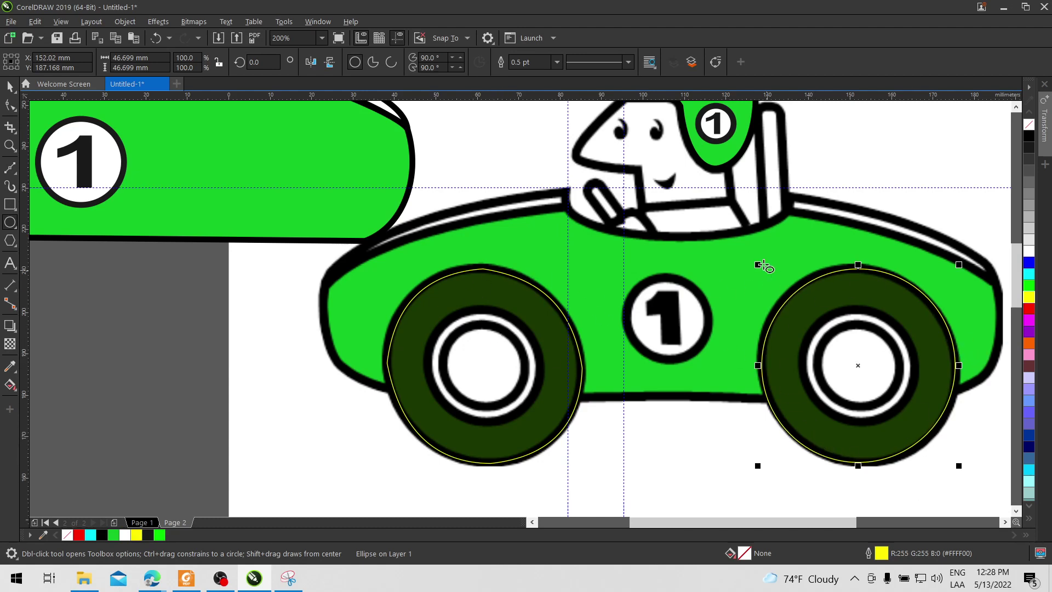
Set the outline width of both tyre shapes to 4.0 pt.
{"action": "left_click", "coordinate": [10, 87]}
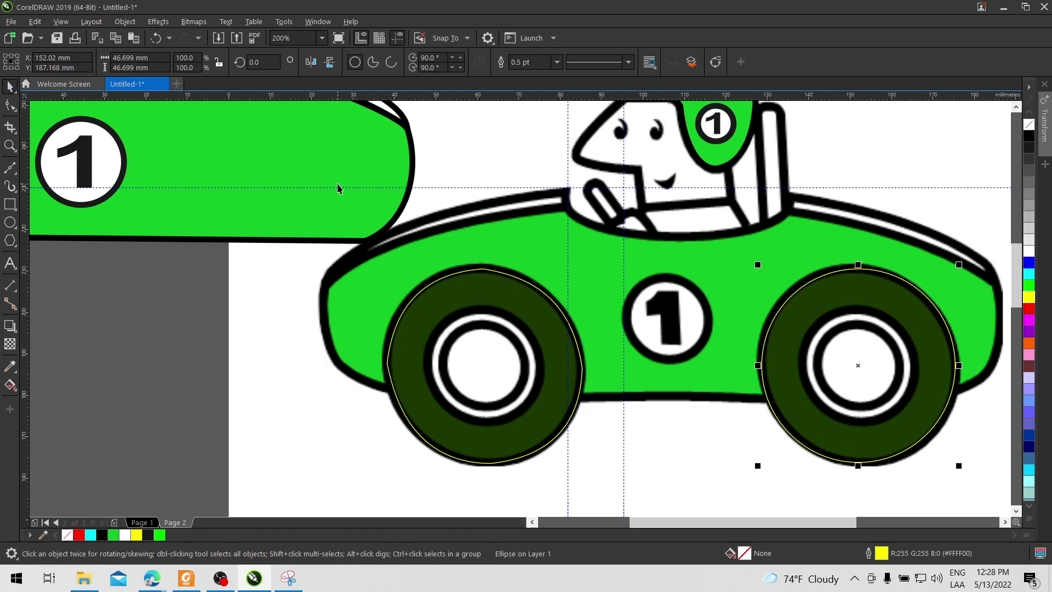
{"action": "left_click", "coordinate": [566, 429]}
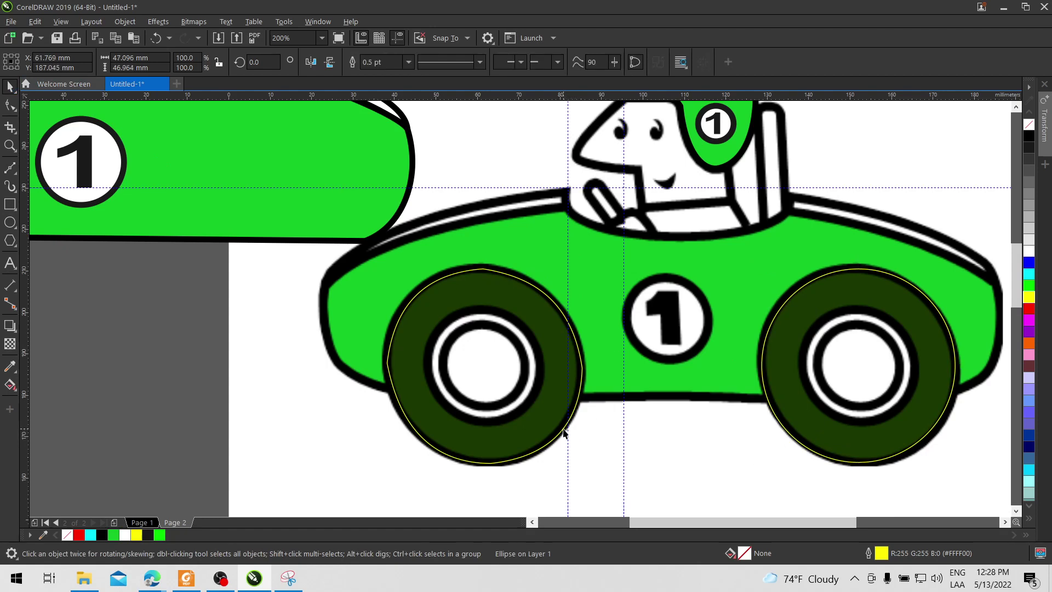
{"action": "left_click", "coordinate": [815, 456]}
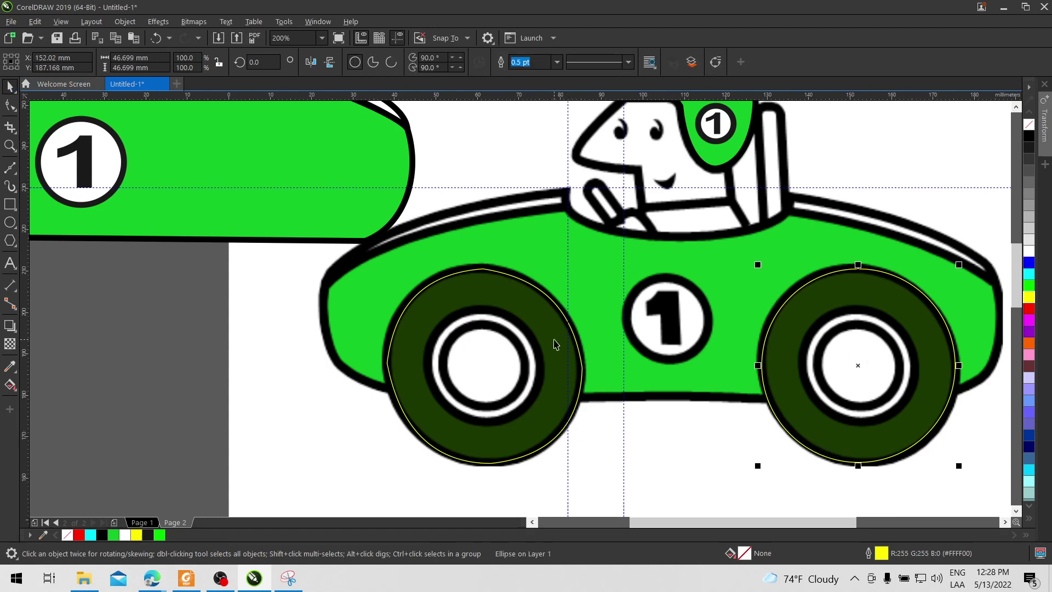
{"action": "left_click", "coordinate": [536, 453], "text": "shift"}
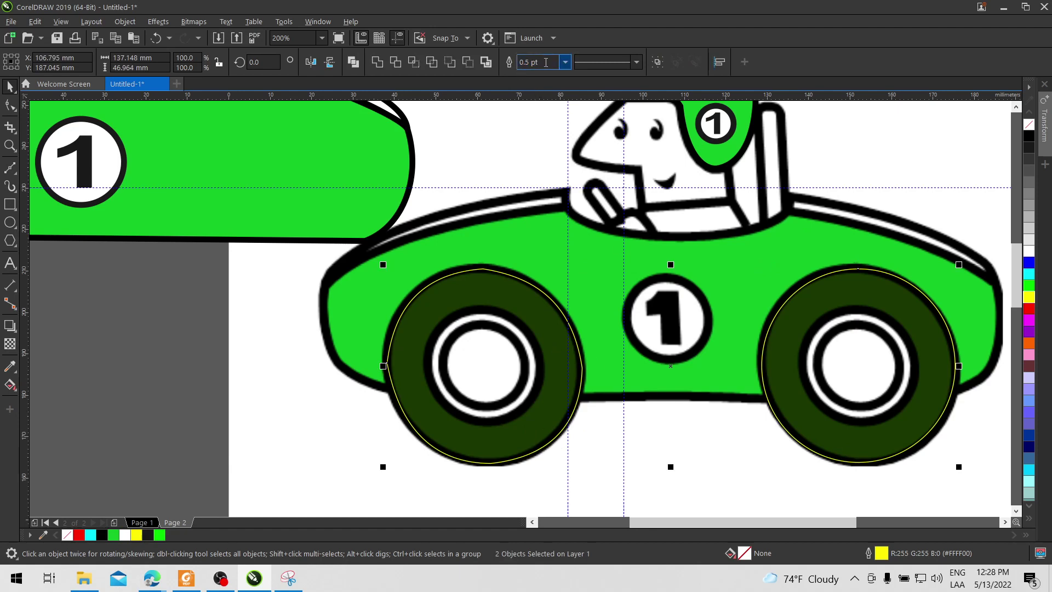
{"action": "left_click", "coordinate": [563, 62]}
{"action": "left_click", "coordinate": [527, 149]}
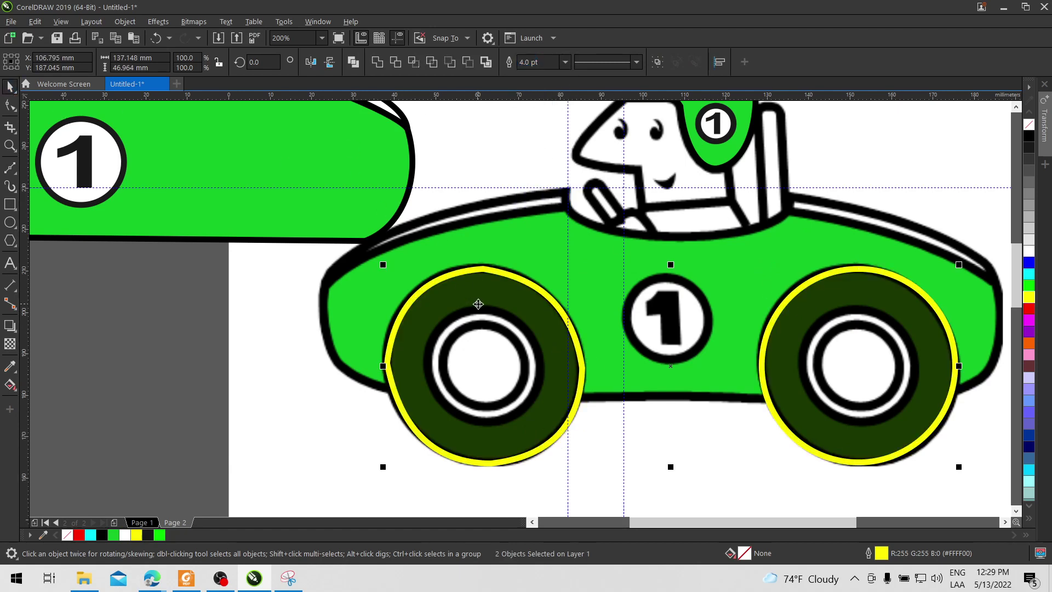
Level the right-hand handle of the left tyre outline's top node to smooth the upper curve.
{"action": "left_click", "coordinate": [496, 270]}
{"action": "left_click", "coordinate": [10, 105]}
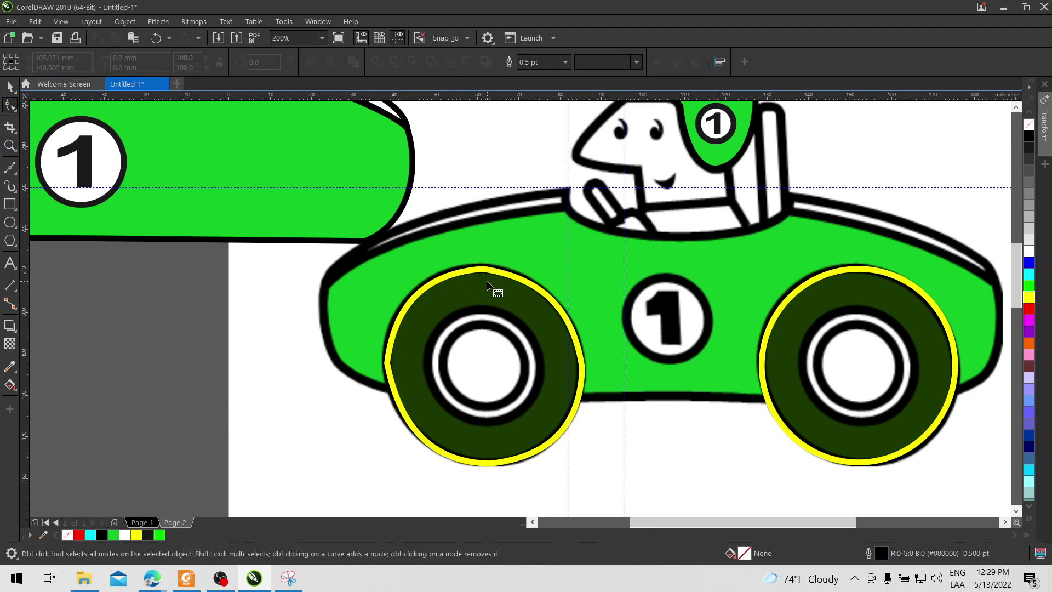
{"action": "left_click", "coordinate": [491, 272]}
{"action": "left_click", "coordinate": [484, 269]}
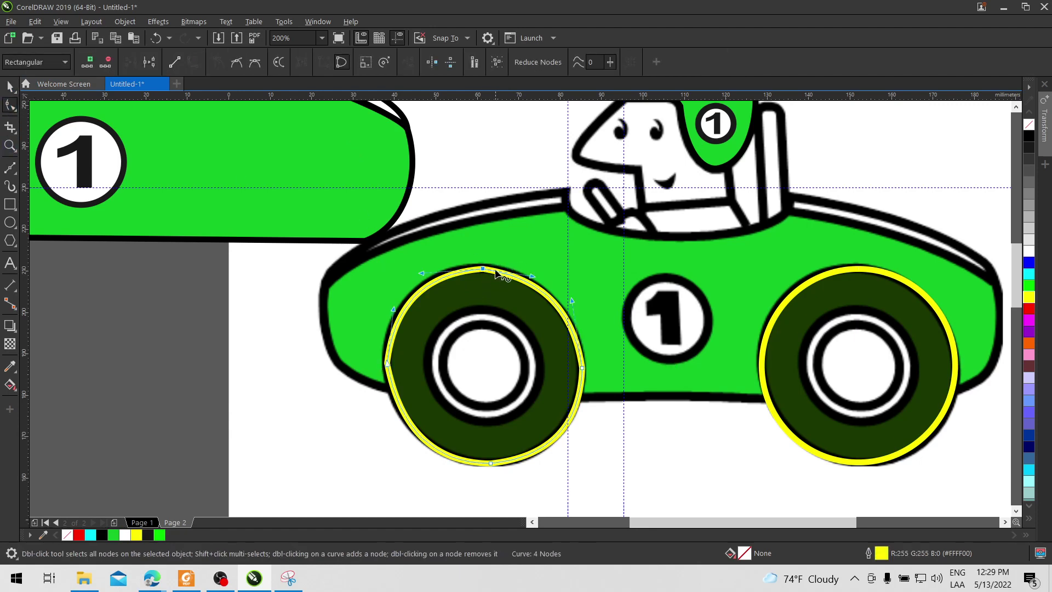
{"action": "left_click_drag", "start_coordinate": [534, 272], "coordinate": [536, 271]}
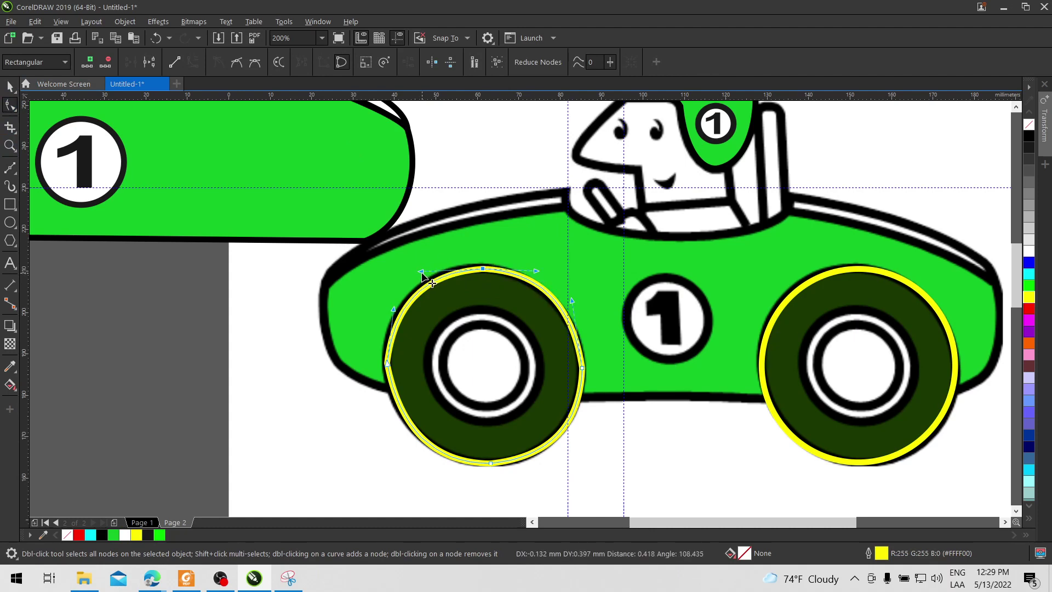
{"action": "left_click", "coordinate": [480, 268]}
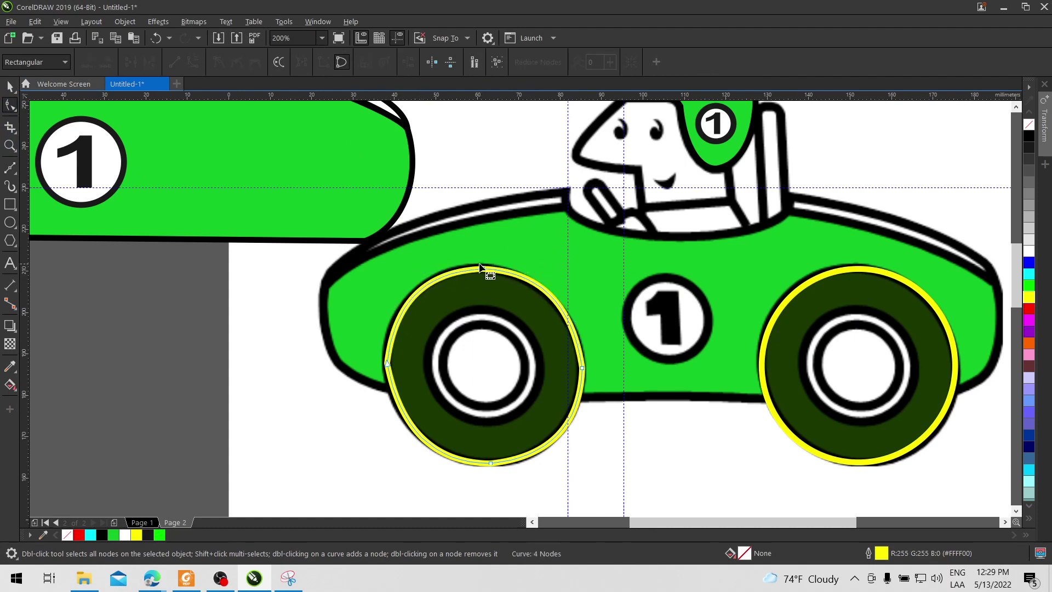
{"action": "left_click", "coordinate": [582, 368]}
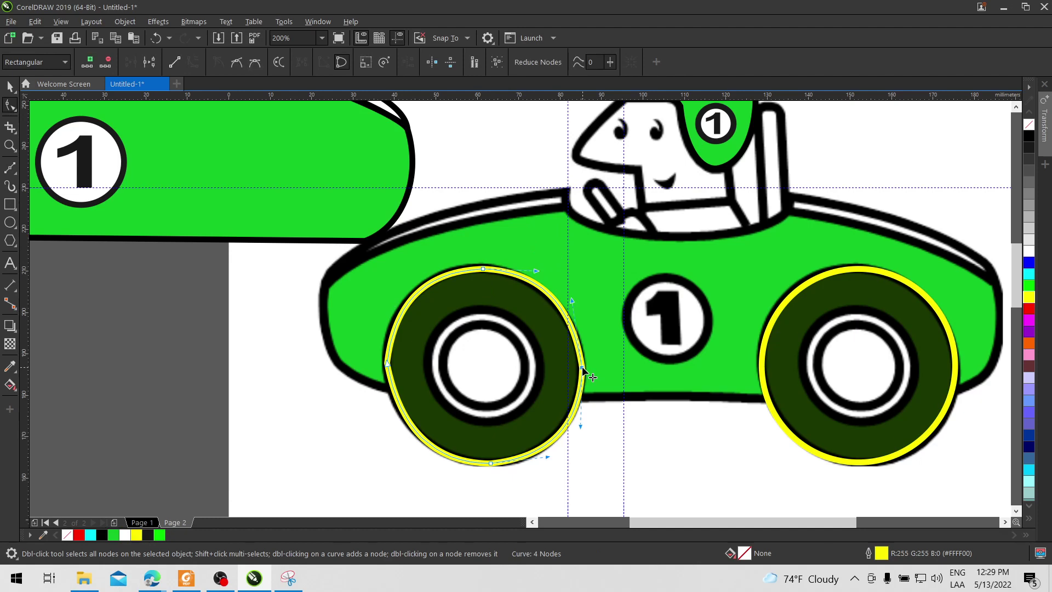
{"action": "left_click", "coordinate": [579, 311]}
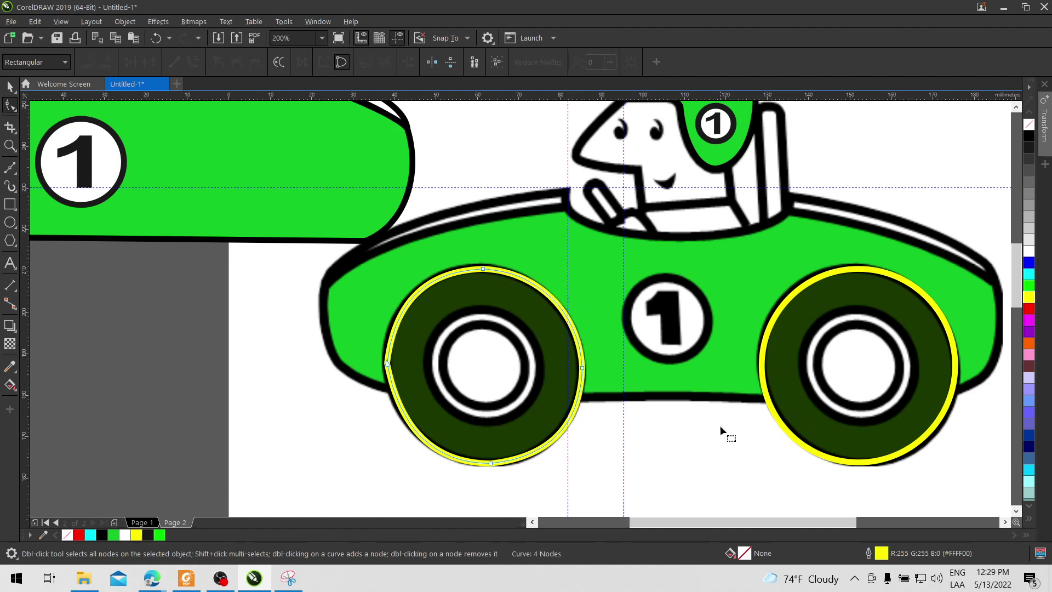
Adjust both handles of the left tyre outline's leftmost node to round off the corner there.
{"action": "left_click", "coordinate": [386, 366]}
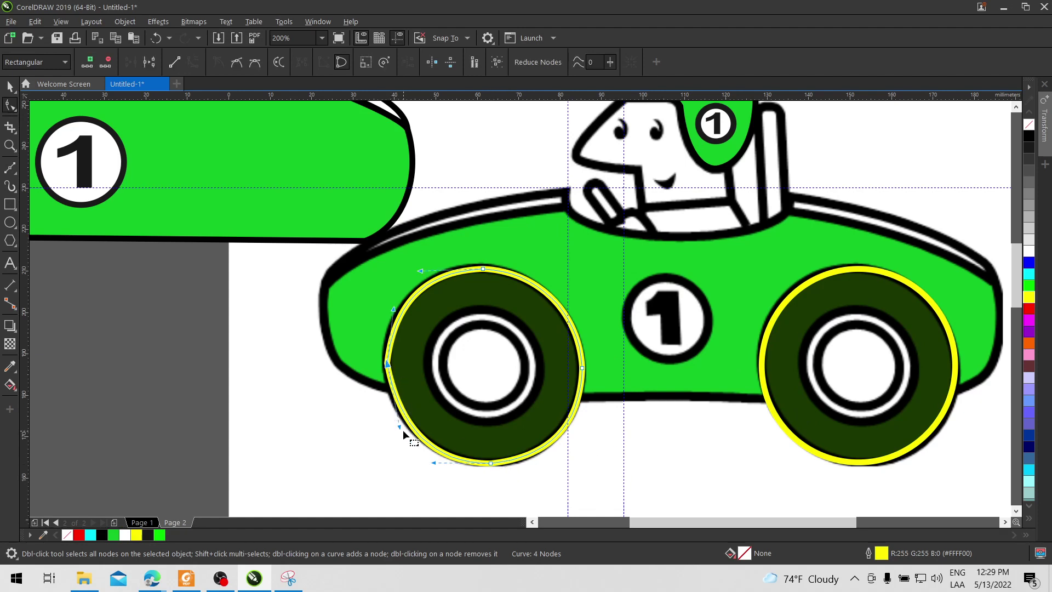
{"action": "left_click_drag", "start_coordinate": [399, 426], "coordinate": [388, 410]}
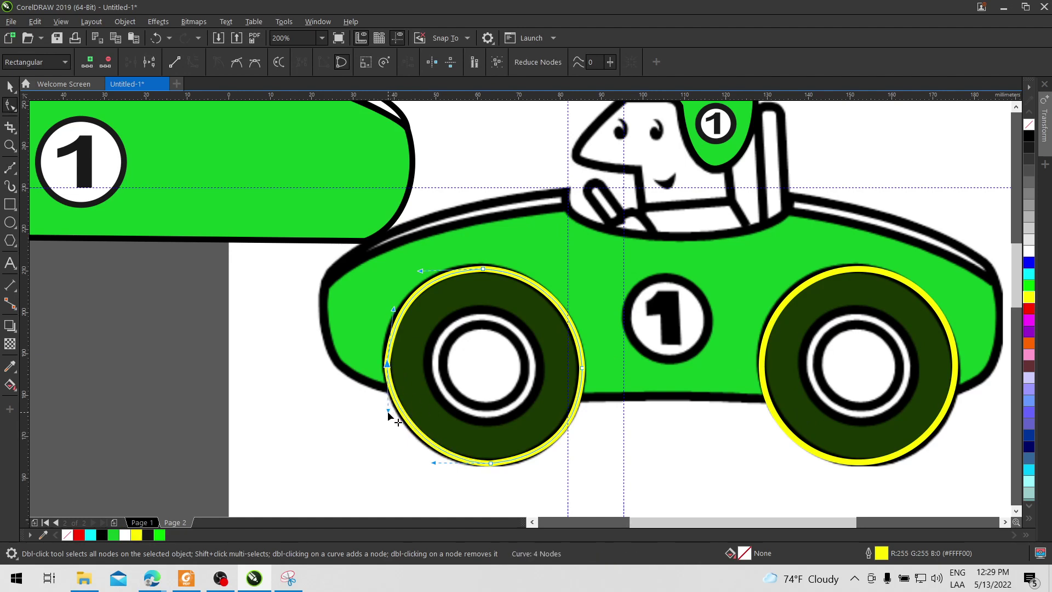
{"action": "left_click_drag", "start_coordinate": [392, 309], "coordinate": [394, 313]}
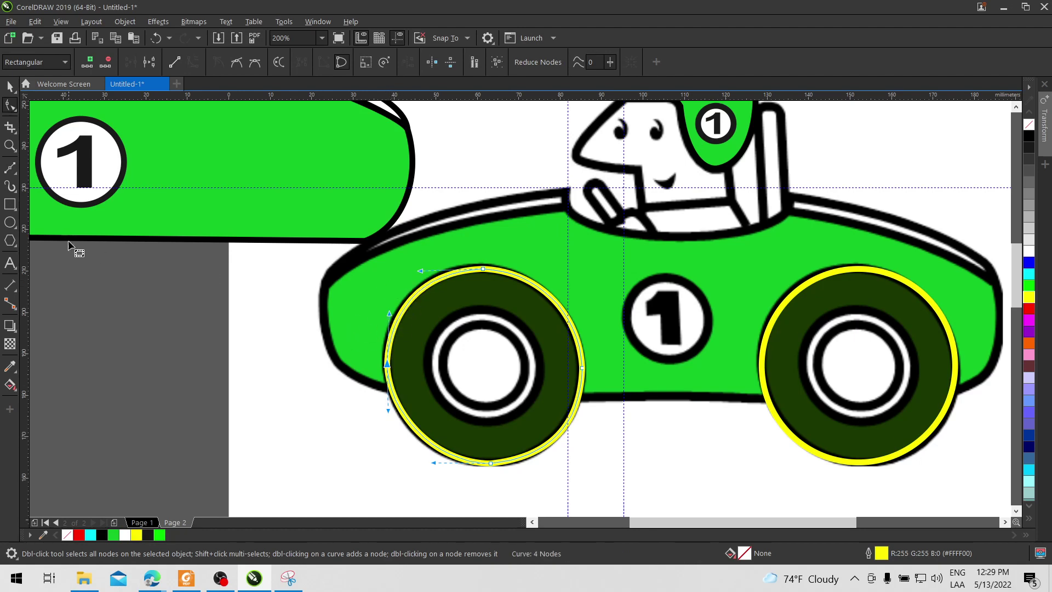
{"action": "left_click", "coordinate": [161, 295]}
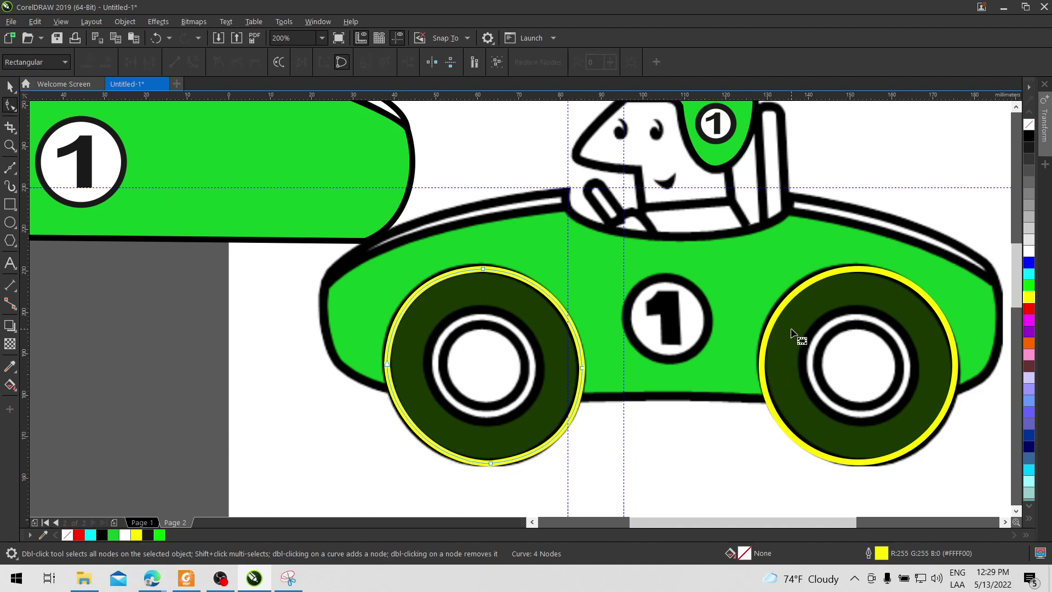
Sample the dark green from the pictured left tyre and fill both tyre shapes with it.
{"action": "left_click", "coordinate": [11, 366]}
{"action": "left_click", "coordinate": [548, 305]}
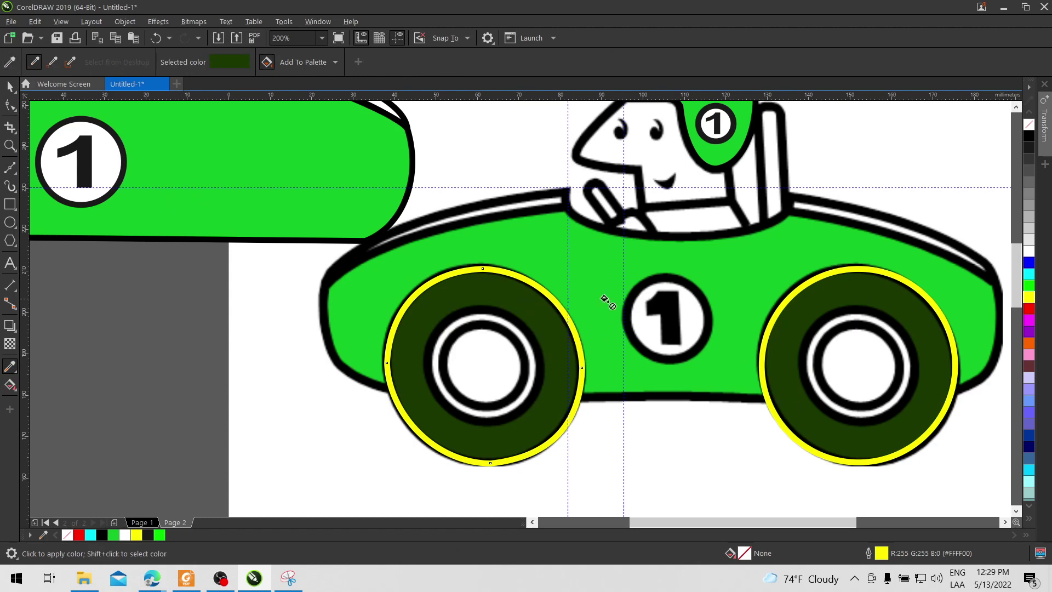
{"action": "left_click", "coordinate": [878, 305]}
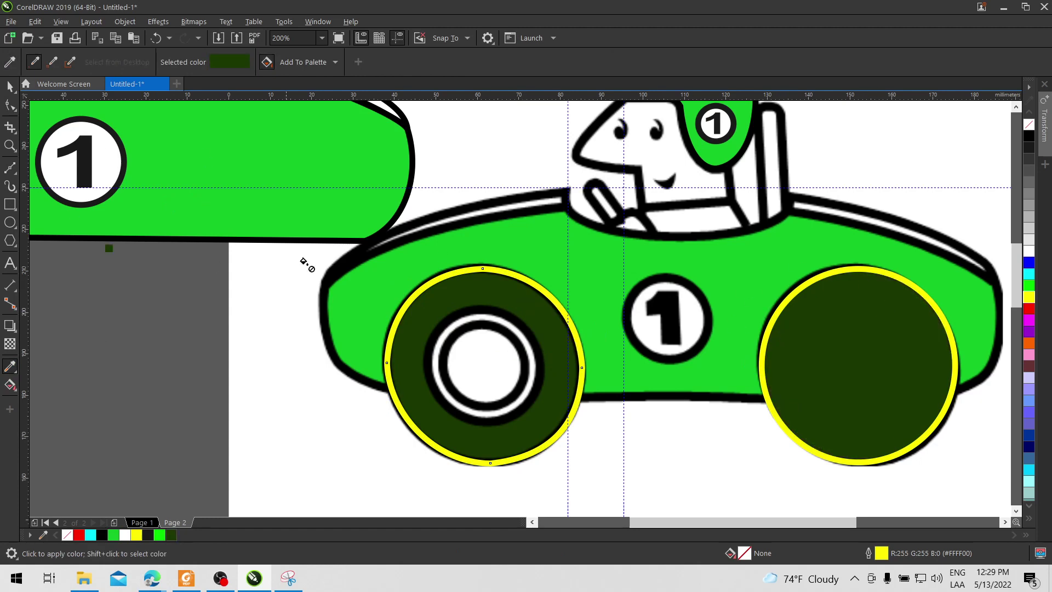
{"action": "left_click", "coordinate": [475, 300]}
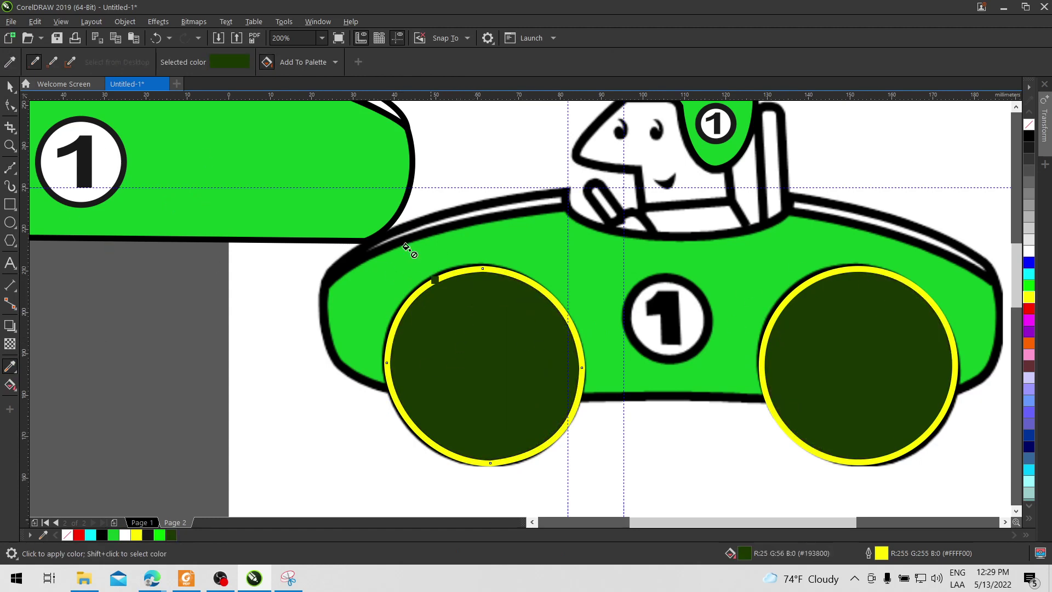
Move the traced car body back onto the pictured car, aligned beneath the driver.
{"action": "left_click", "coordinate": [10, 86]}
{"action": "scroll", "coordinate": [476, 191], "scroll_direction": "down", "scroll_amount": 2}
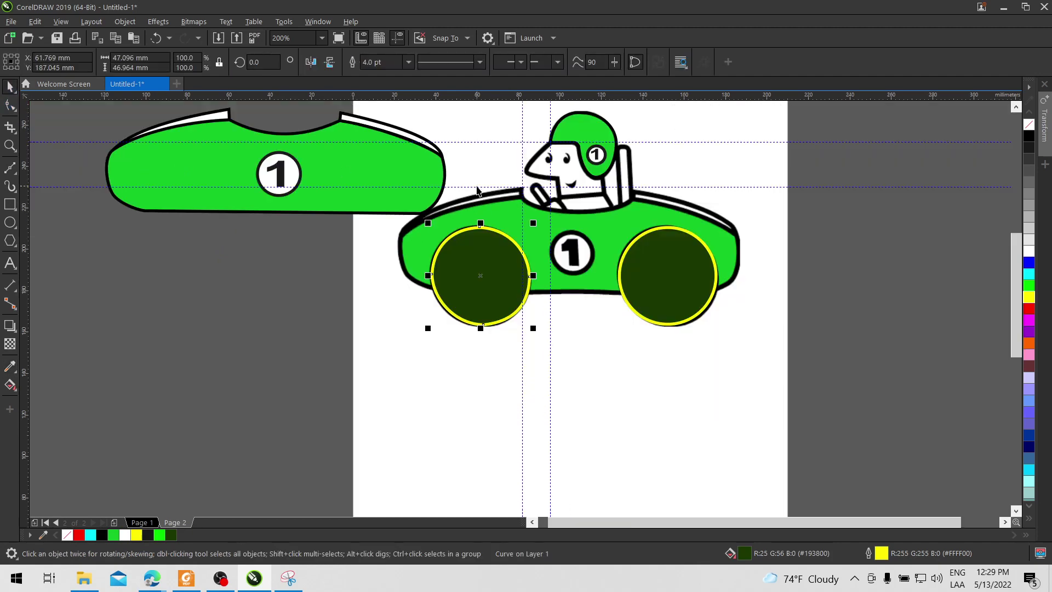
{"action": "left_click", "coordinate": [255, 127]}
{"action": "left_click_drag", "start_coordinate": [233, 112], "coordinate": [527, 194]}
Change the outline colour of both tyre shapes to black.
{"action": "left_click", "coordinate": [699, 284]}
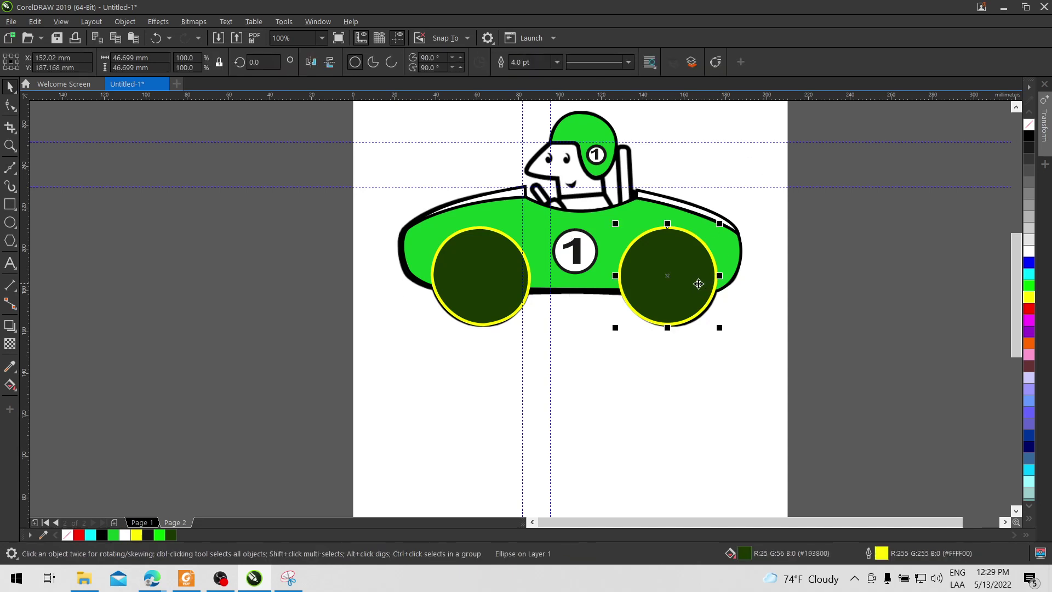
{"action": "left_click", "coordinate": [501, 309], "text": "shift"}
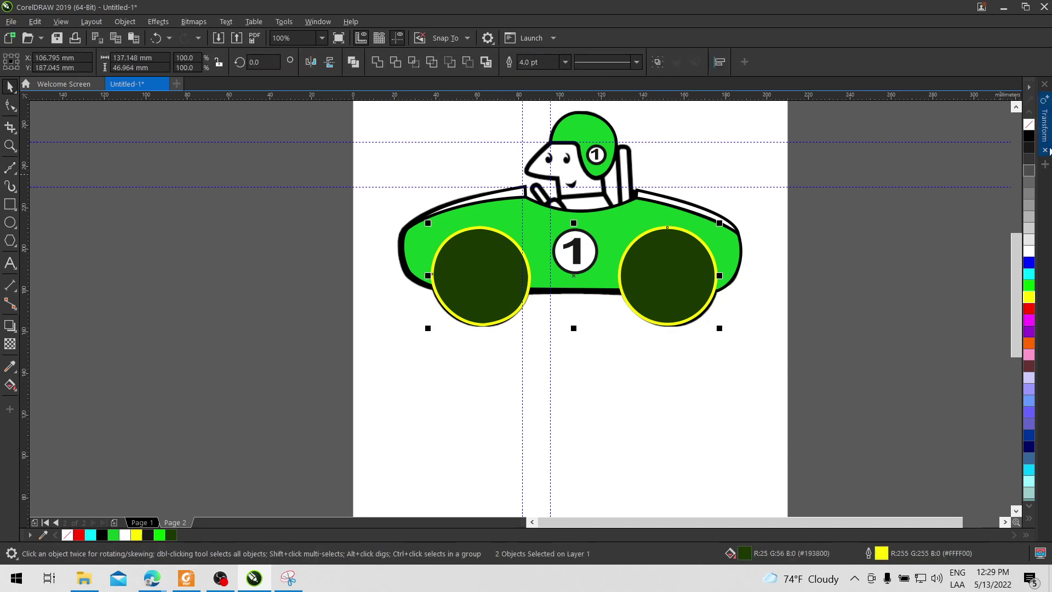
{"action": "right_click", "coordinate": [1029, 139]}
{"action": "left_click", "coordinate": [753, 338]}
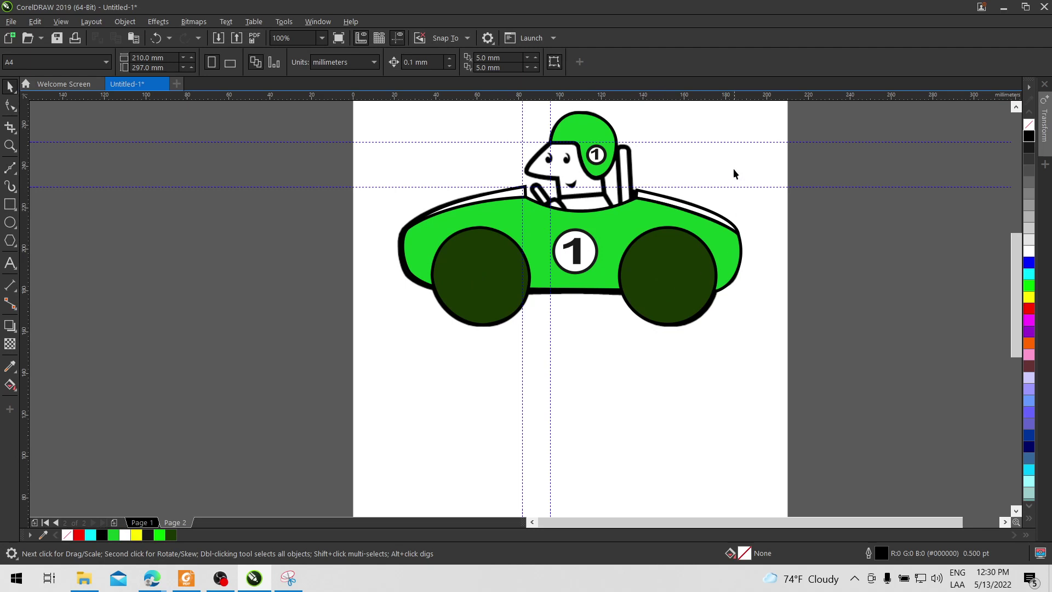
{"action": "left_click_drag", "start_coordinate": [733, 170], "coordinate": [709, 219]}
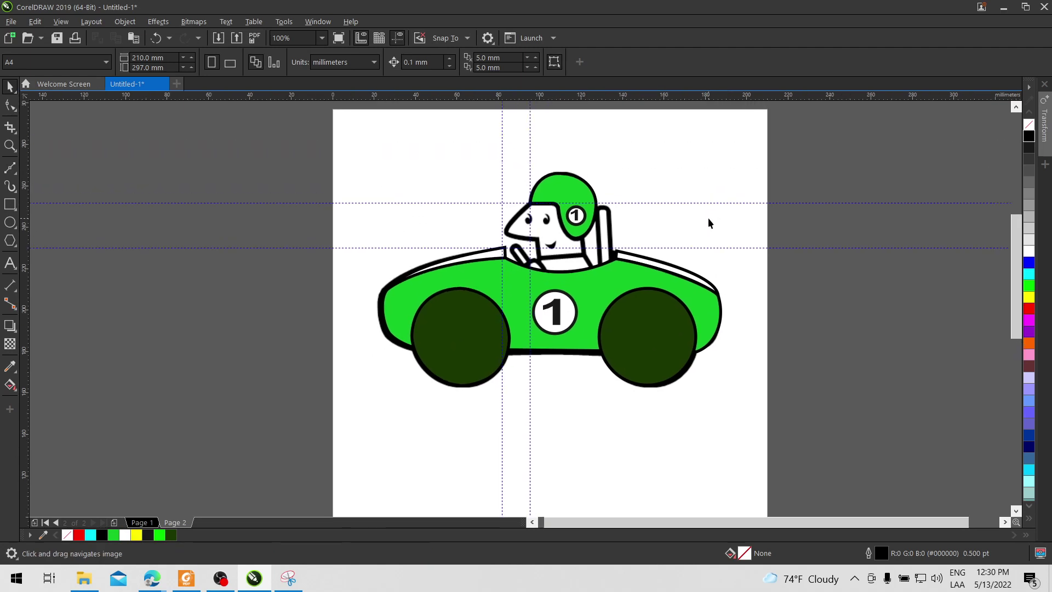